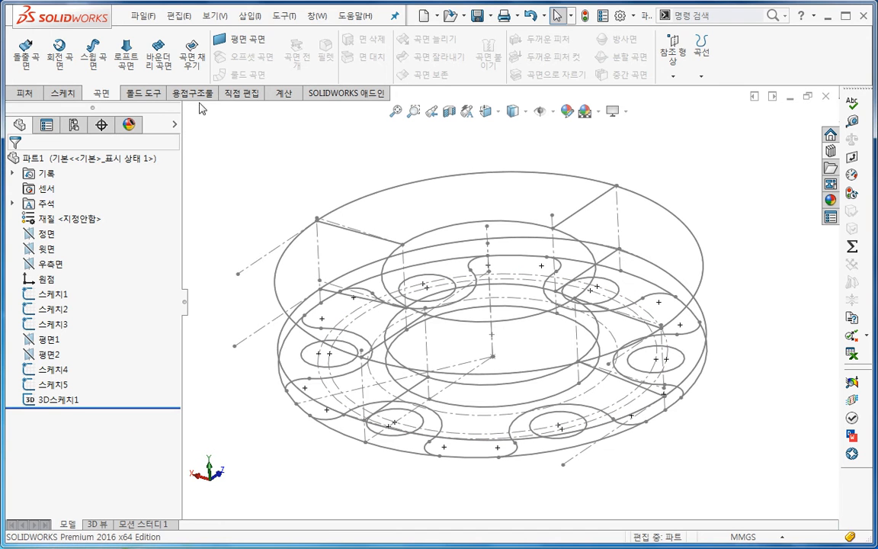
Start a lofted surface with the SelectionManager set to group selection and add the lower back-left radial line as the first profile.
click(126, 55)
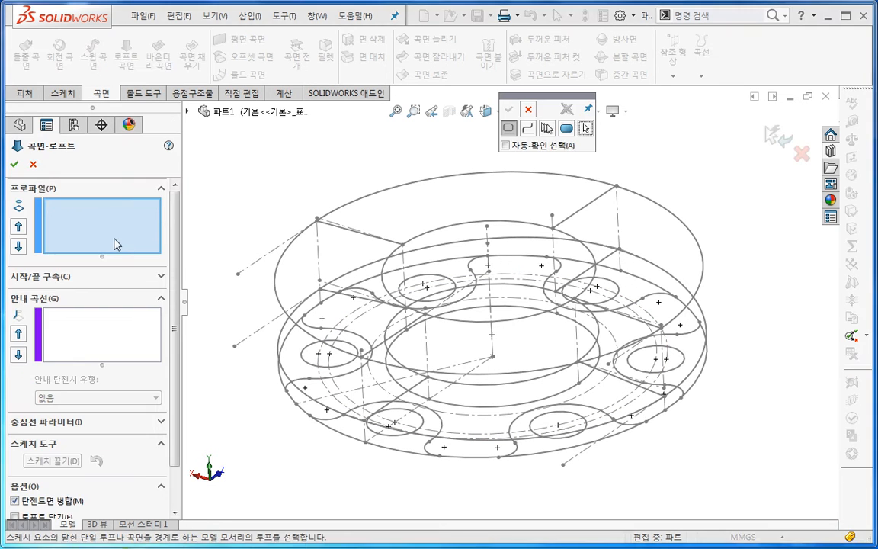
drag(545, 99, 463, 120)
click(450, 131)
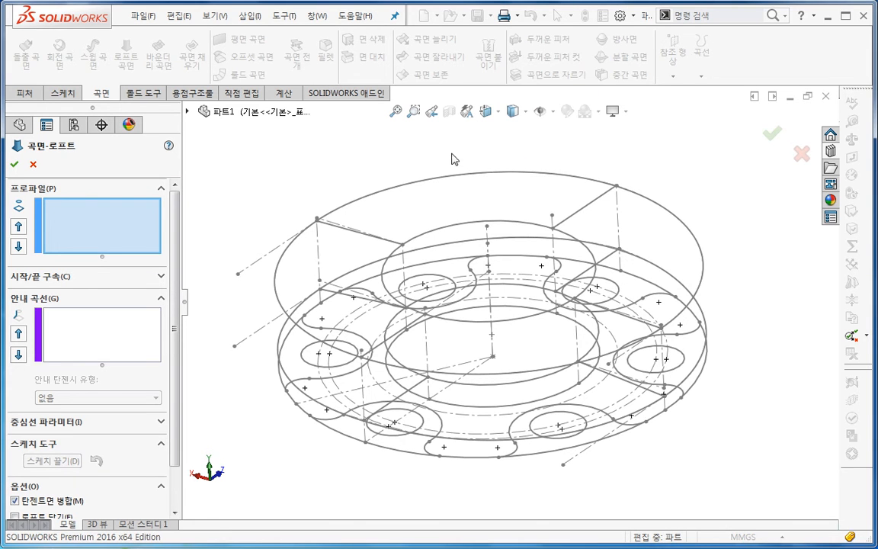
right_click(662, 163)
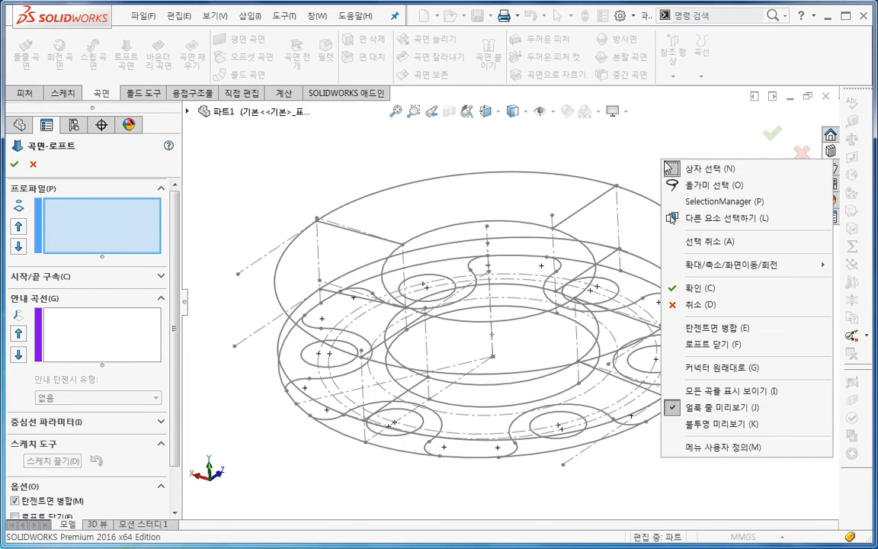
click(688, 202)
drag(584, 118, 696, 154)
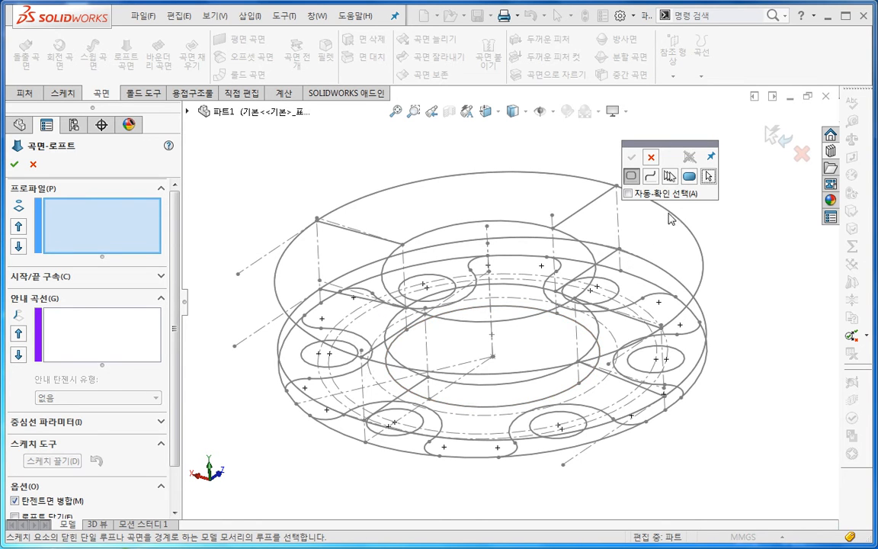
click(670, 177)
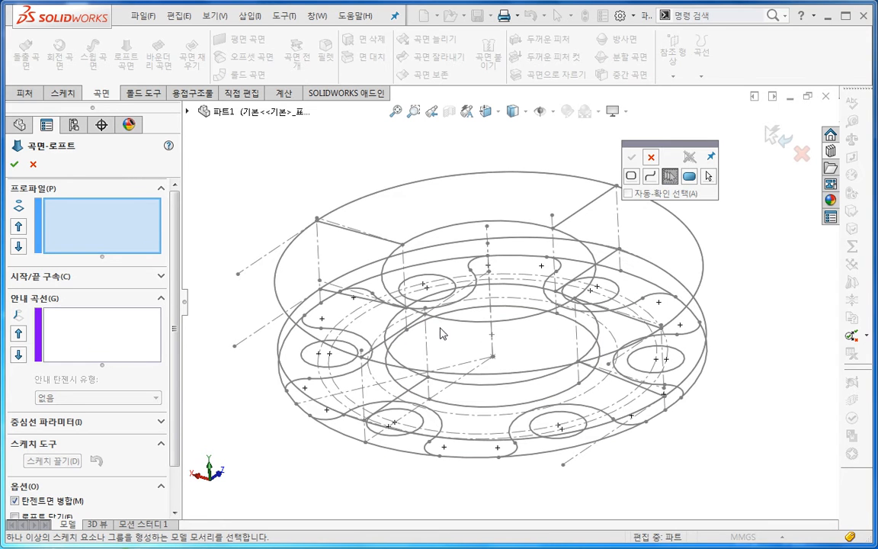
middle_drag(379, 327, 390, 343)
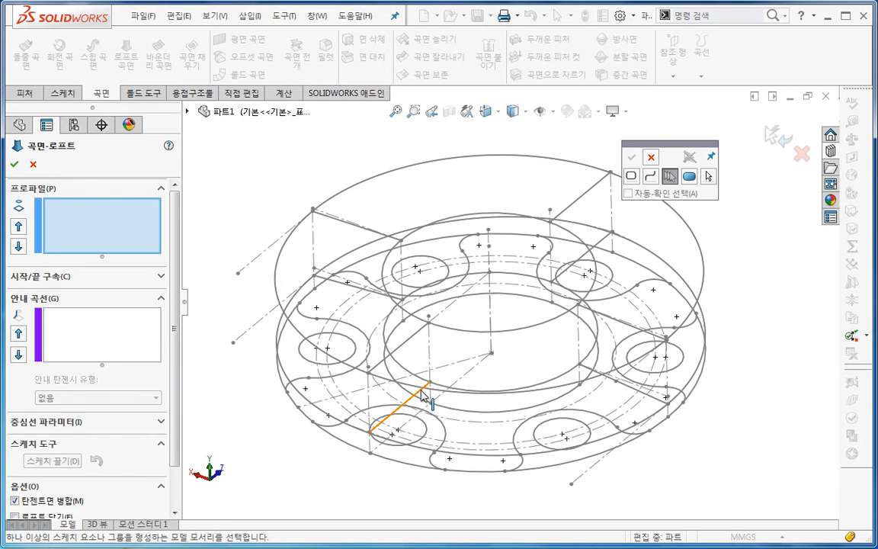
click(396, 297)
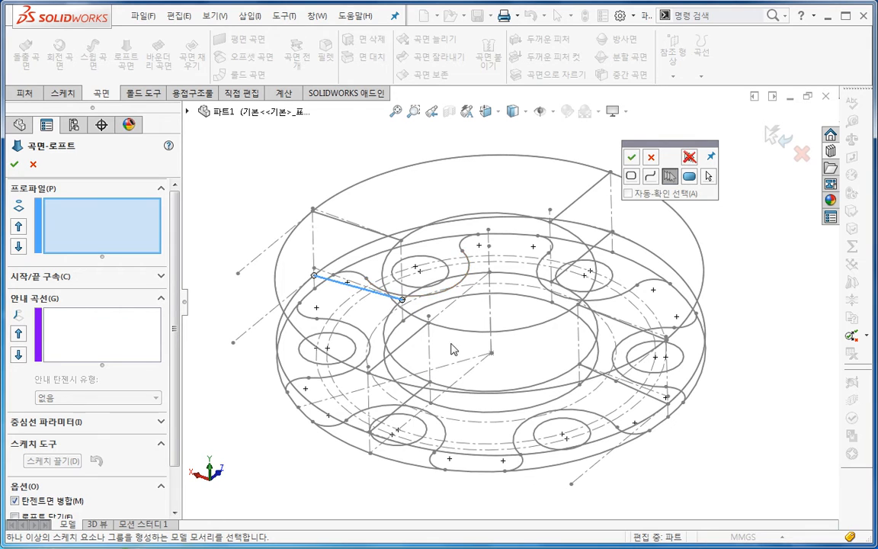
right_click(499, 385)
Add the three remaining lower radial lines in order around the ring as open-group profiles and close the loft.
click(433, 387)
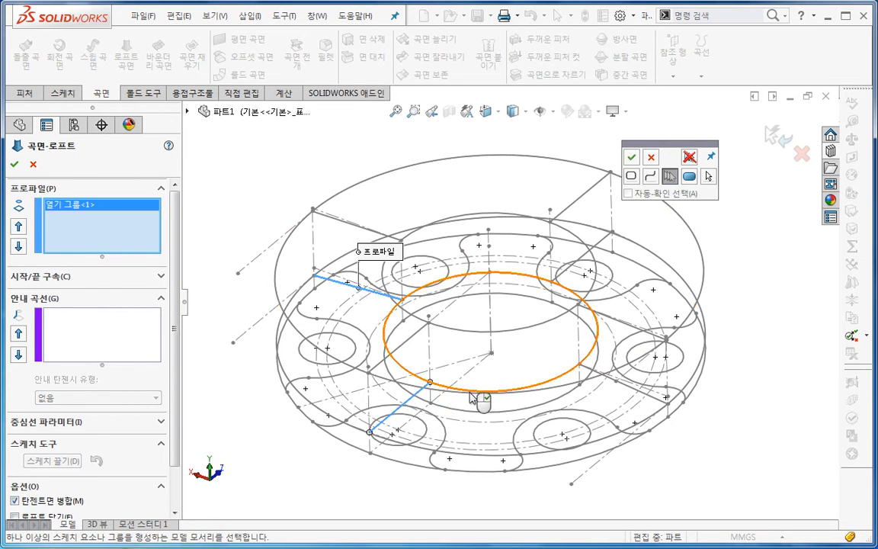
right_click(438, 390)
click(602, 374)
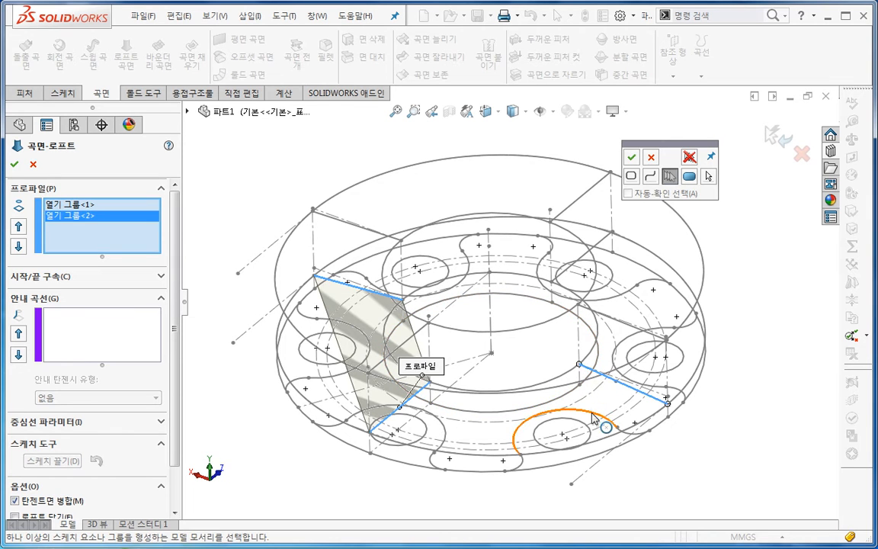
right_click(594, 417)
click(561, 279)
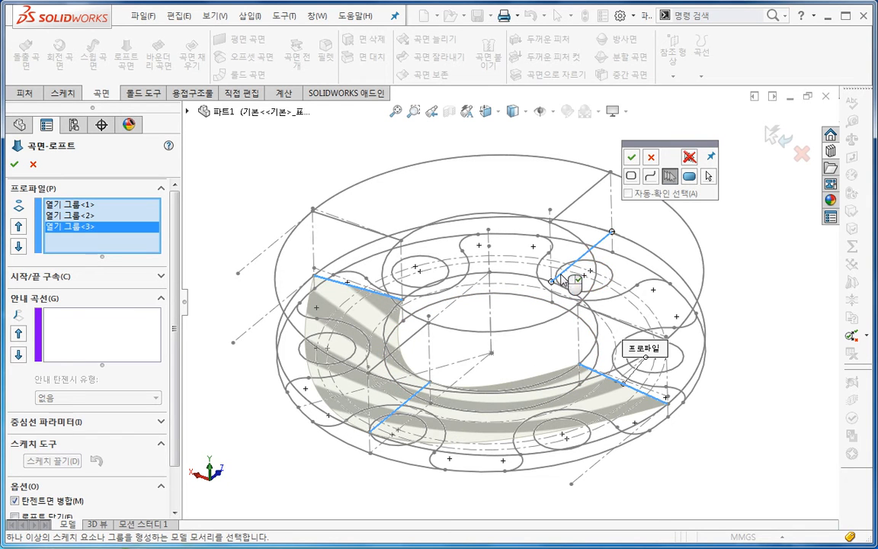
right_click(562, 333)
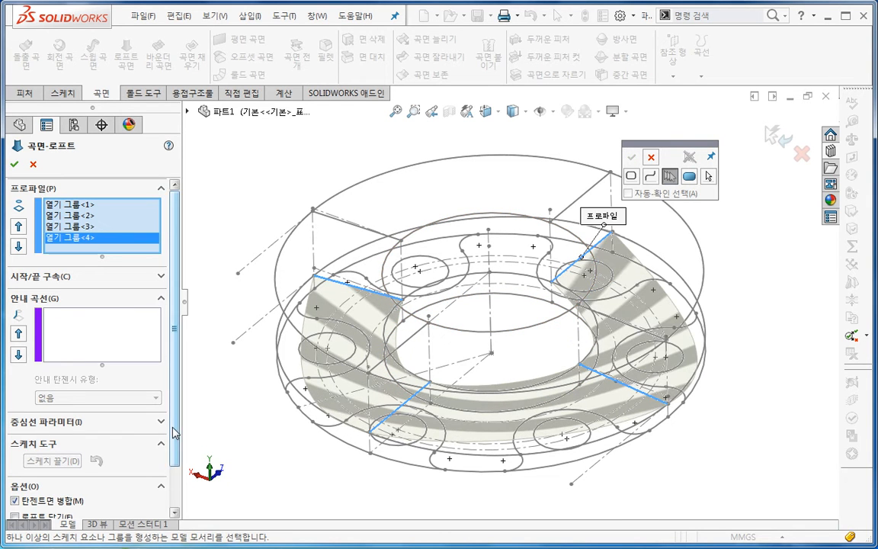
scroll(175, 437, down, 2)
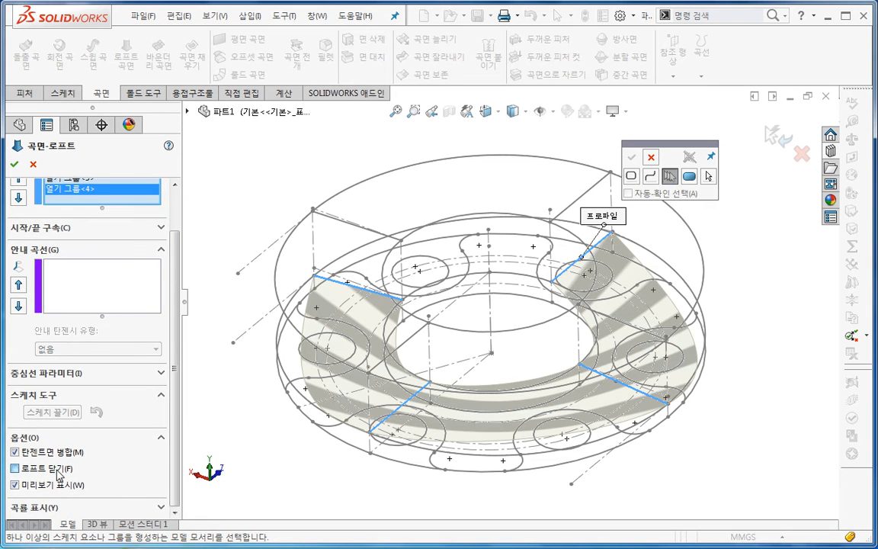
click(15, 468)
Add the lower inner and outer circles as closed-loop guide curves and finish the lofted surface.
click(95, 277)
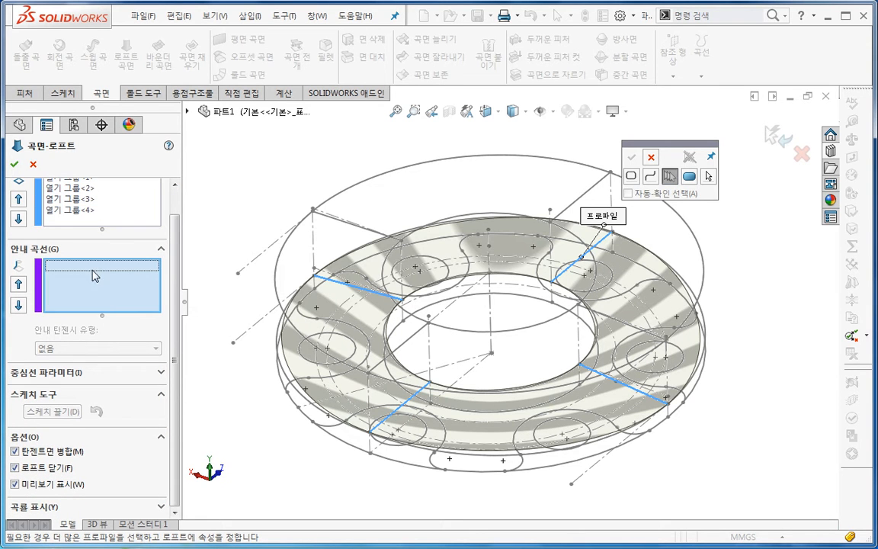
click(631, 176)
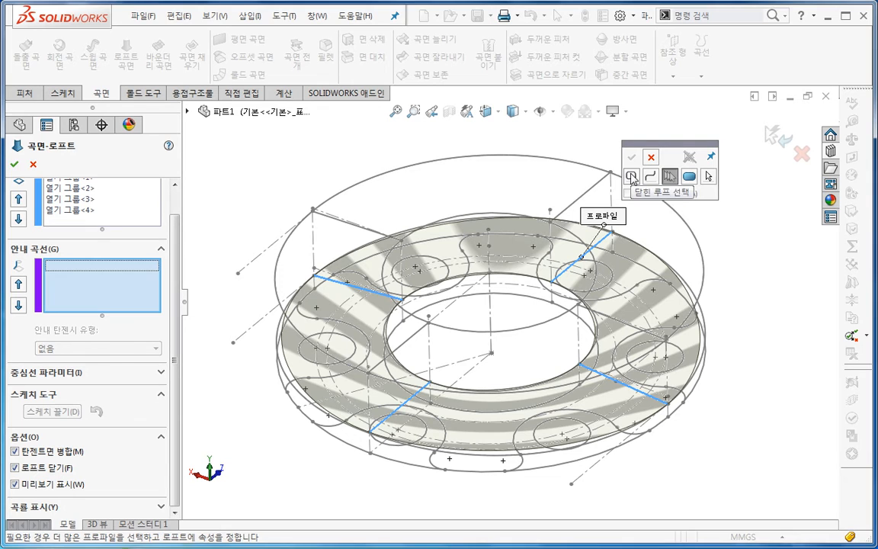
click(417, 379)
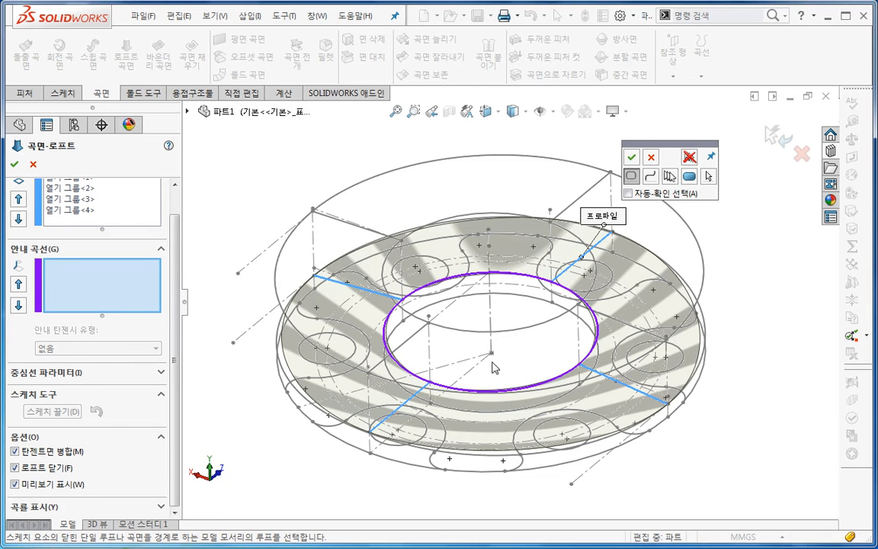
right_click(515, 362)
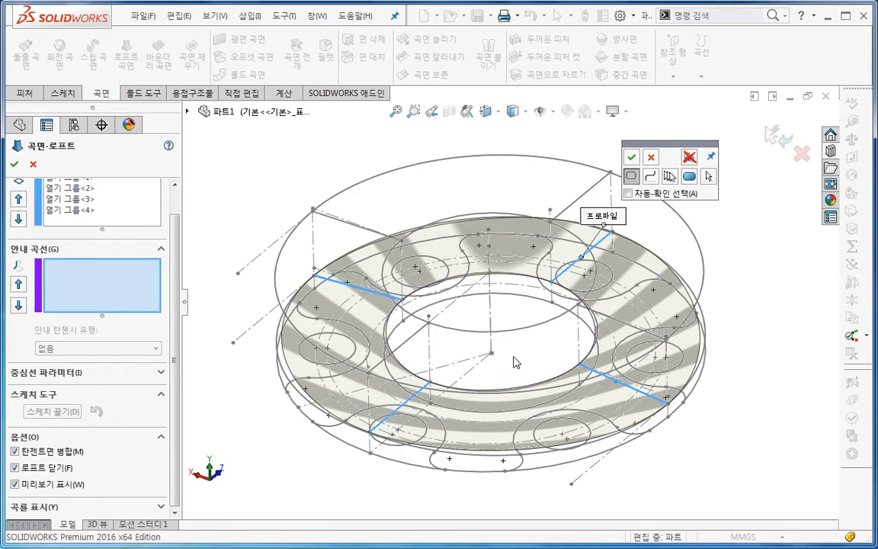
click(321, 422)
right_click(355, 472)
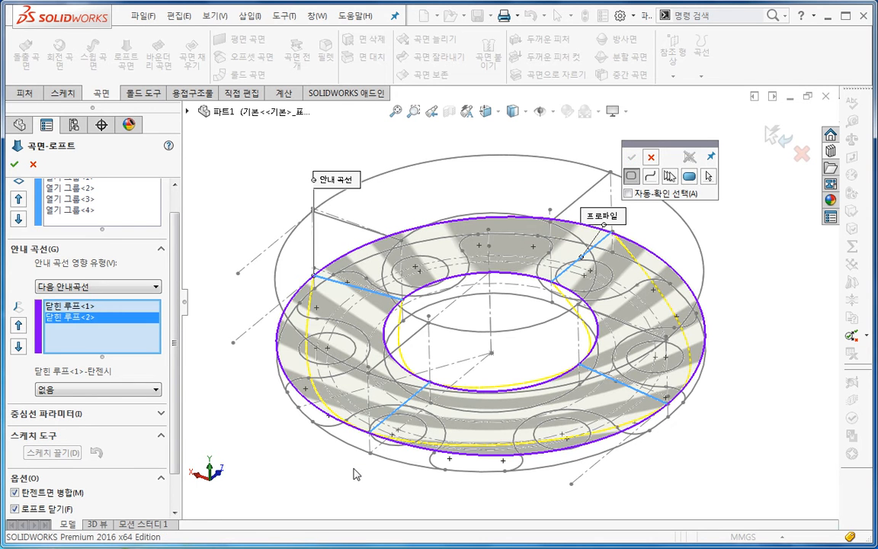
click(14, 163)
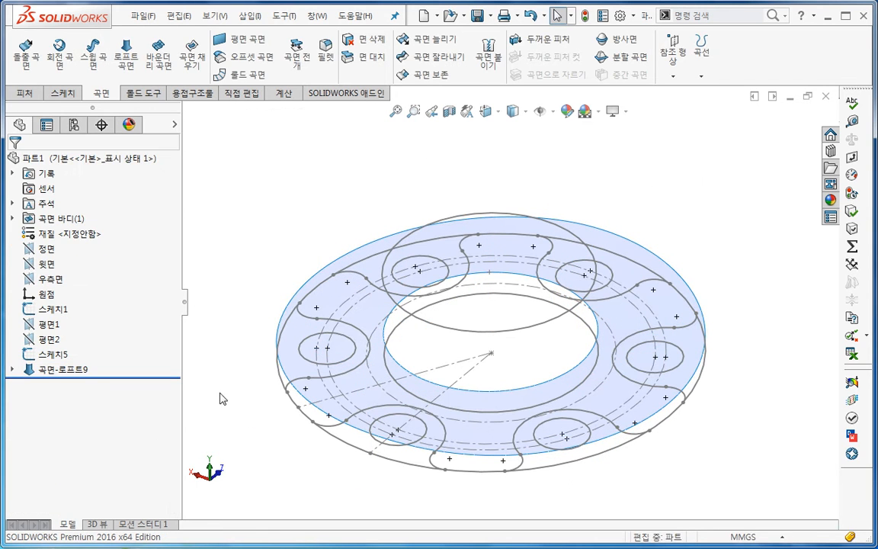
Show the sketches 스케치3, 스케치2 and 스케치4 absorbed by the lofted surface.
click(12, 369)
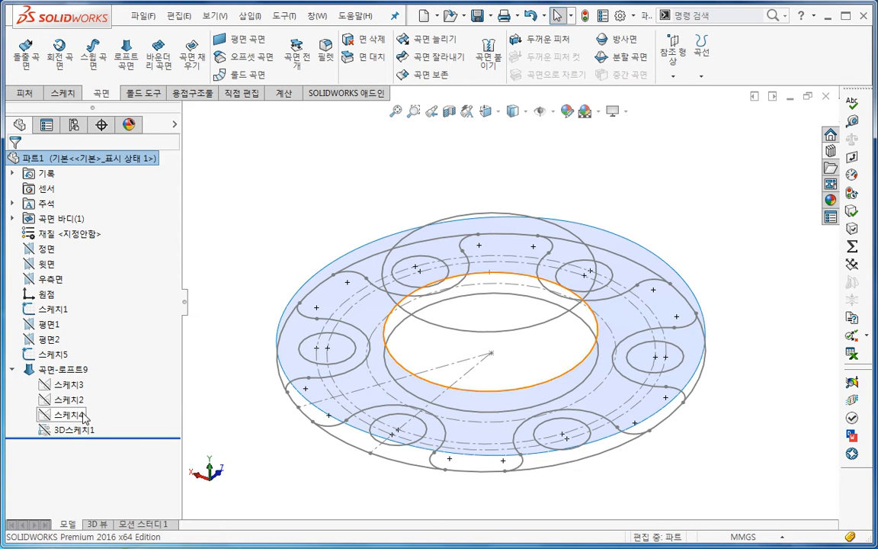
click(68, 384)
ctrl+click(68, 399)
ctrl+click(68, 415)
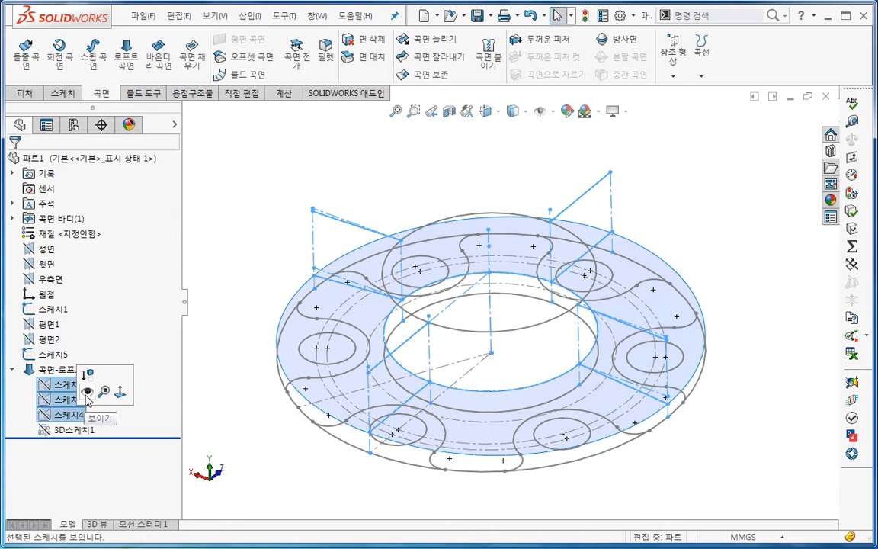
click(86, 395)
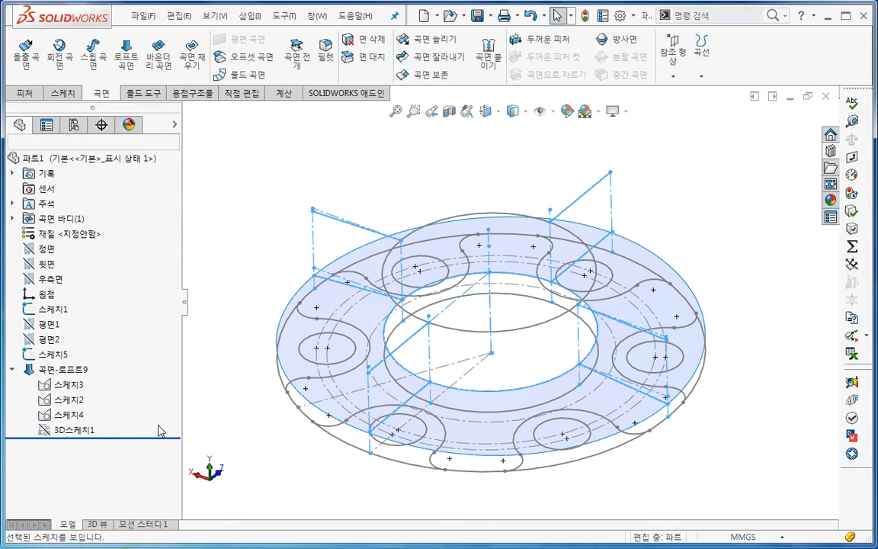
Start a second lofted surface using group selection and add the upper back-left and front-left radial lines as profiles.
click(126, 71)
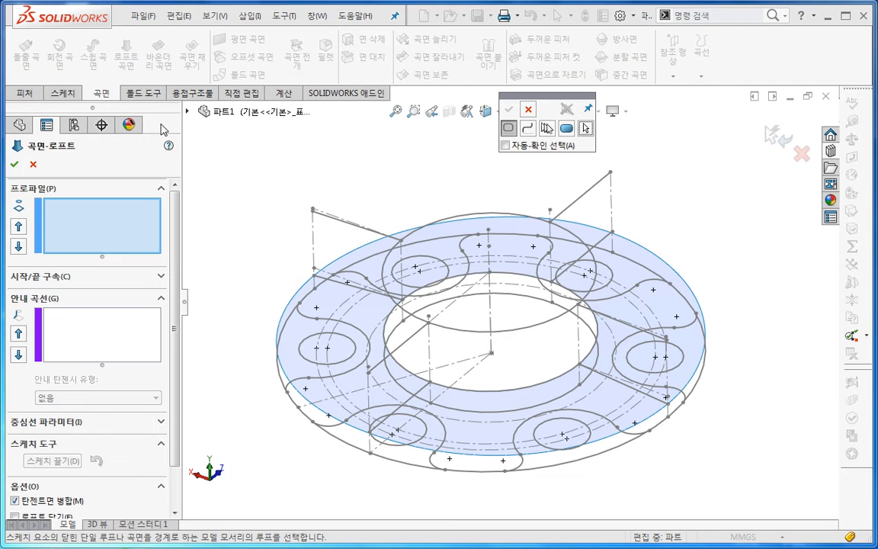
click(545, 130)
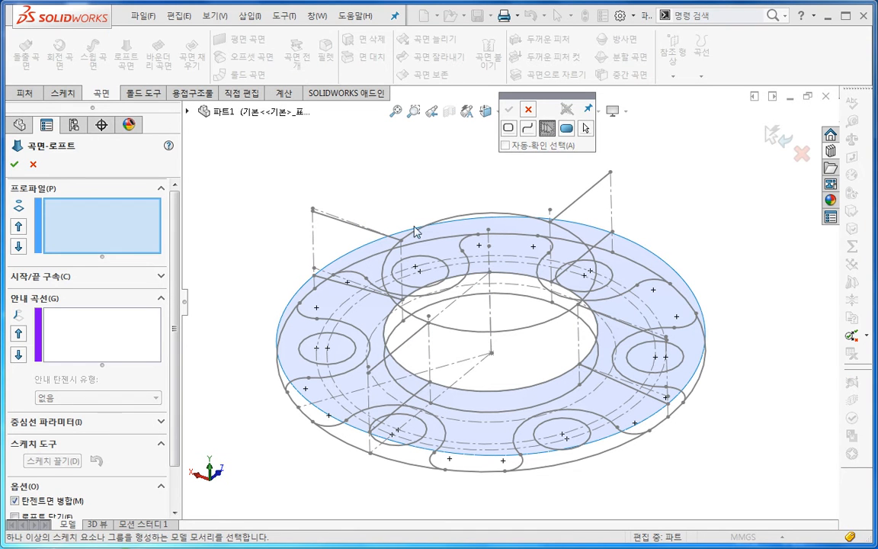
mouse_move(367, 262)
middle_down()
mouse_move(380, 190)
mouse_move(476, 198)
mouse_move(398, 206)
mouse_move(373, 270)
mouse_move(386, 256)
mouse_move(366, 236)
middle_up()
click(359, 231)
right_click(440, 275)
click(420, 310)
right_click(463, 346)
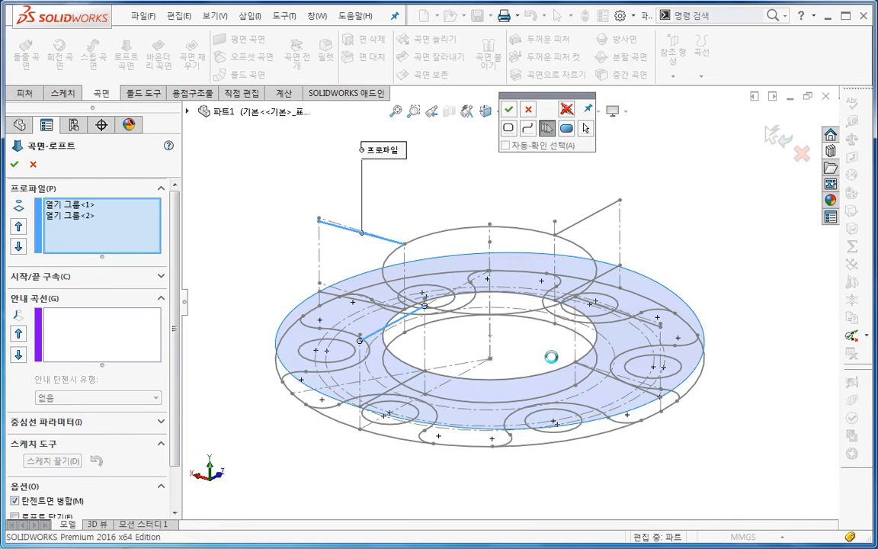
Add the upper front-right and back-right radial lines as open-group profiles and close the second loft.
click(586, 305)
right_click(575, 242)
click(565, 237)
right_click(535, 250)
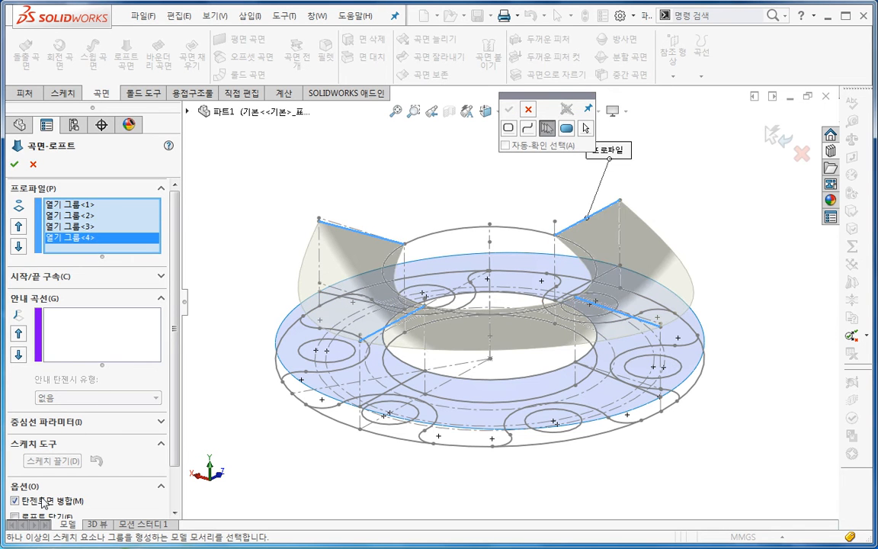
click(46, 518)
middle_drag(238, 338, 241, 361)
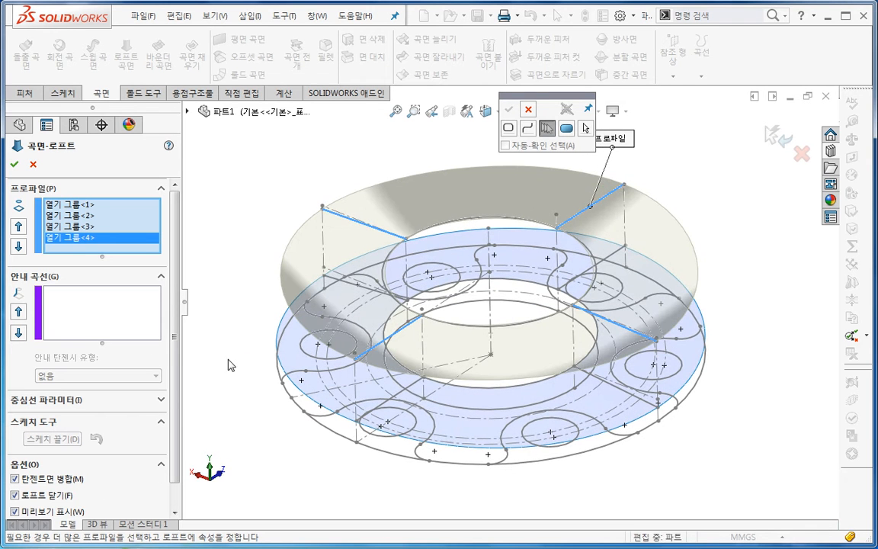
Try to add the upper inner circle to the second loft as a closed loop.
click(509, 129)
click(469, 326)
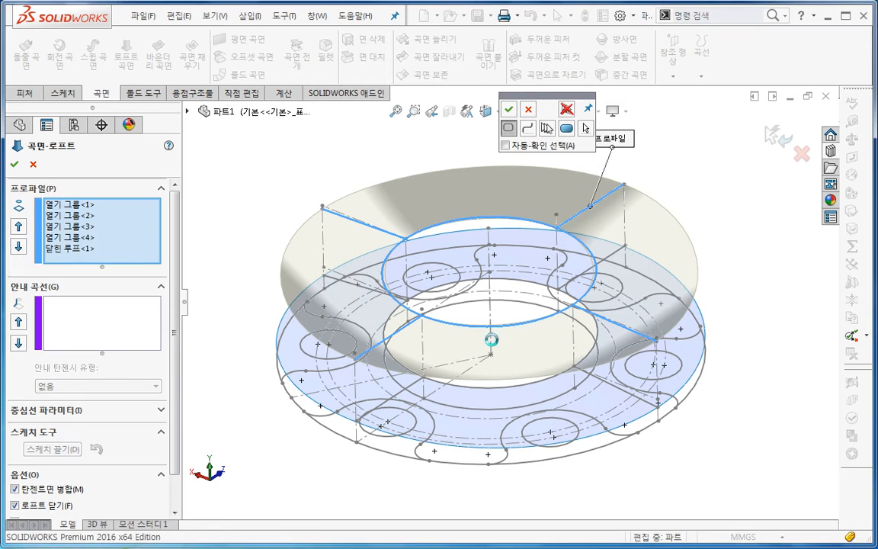
mouse_move(347, 392)
middle_down()
mouse_move(362, 358)
mouse_move(351, 382)
middle_up()
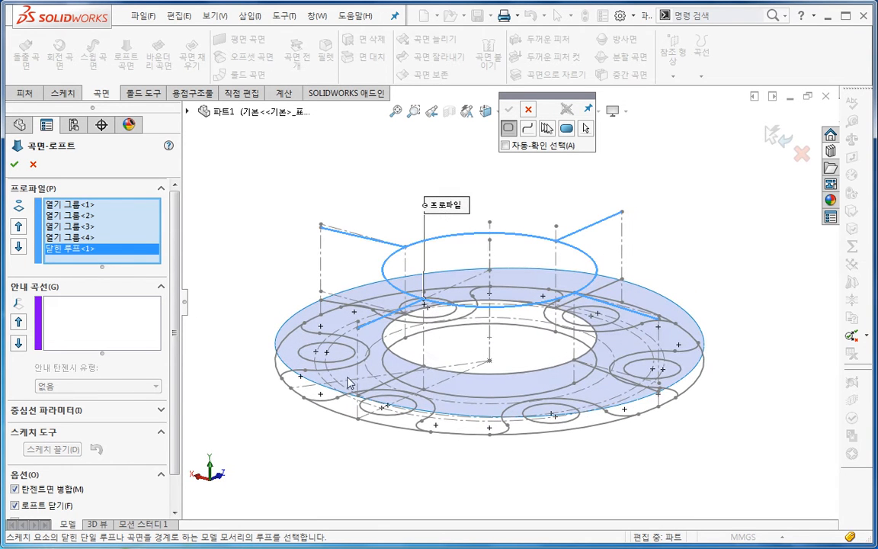
Show 3D스케치1 absorbed by the first lofted surface while the second loft stays open for editing.
click(187, 111)
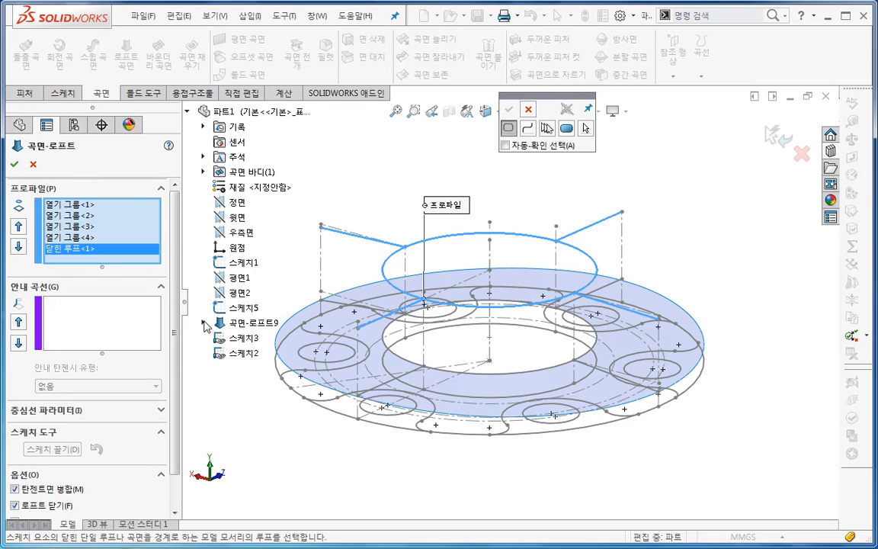
click(204, 323)
right_click(265, 384)
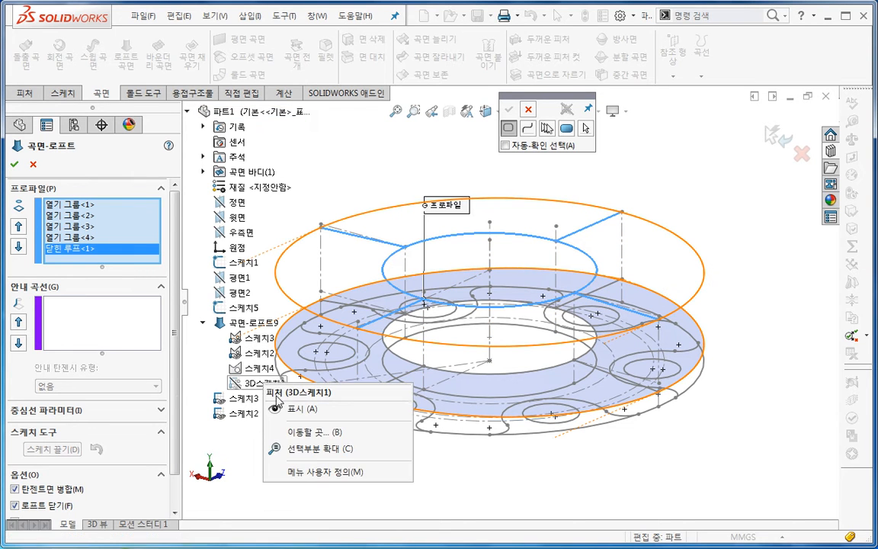
click(283, 409)
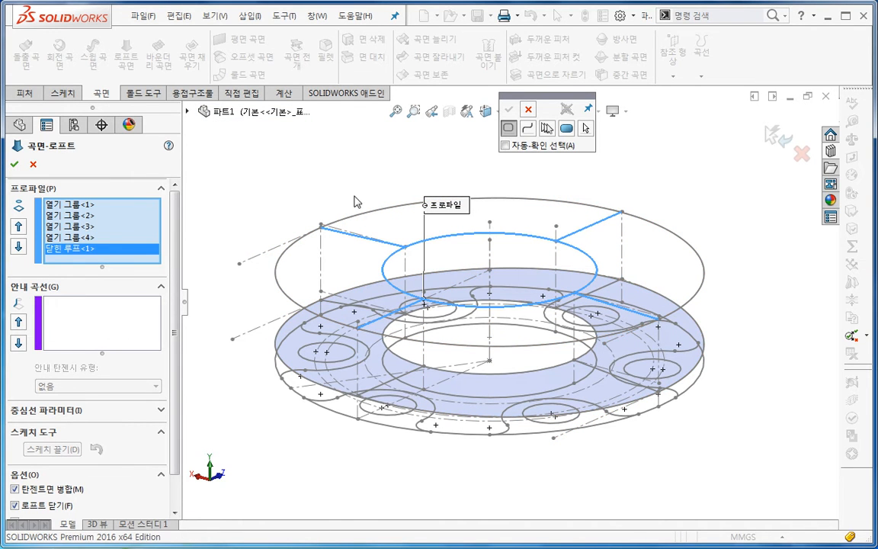
Delete the closed loop from the second loft's profiles and add the upper inner circle as a closed-loop guide curve.
right_click(96, 251)
click(121, 272)
click(92, 330)
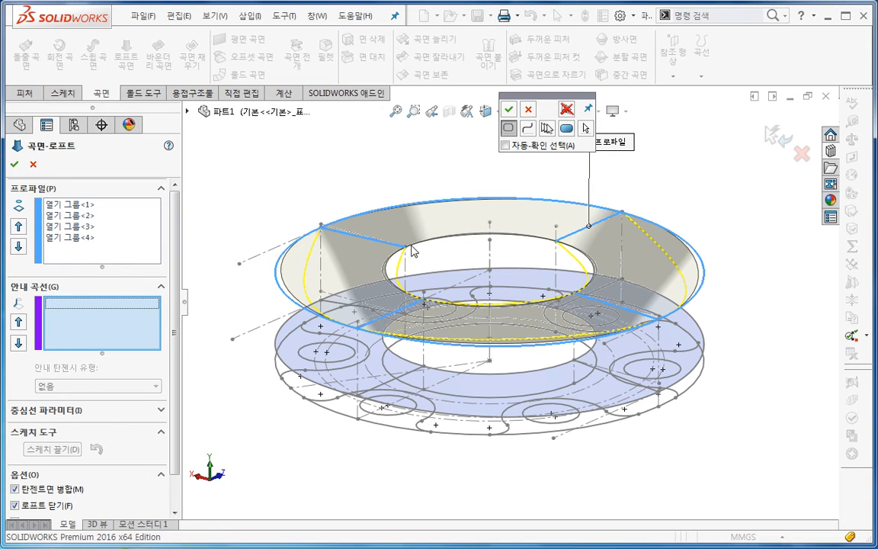
click(566, 111)
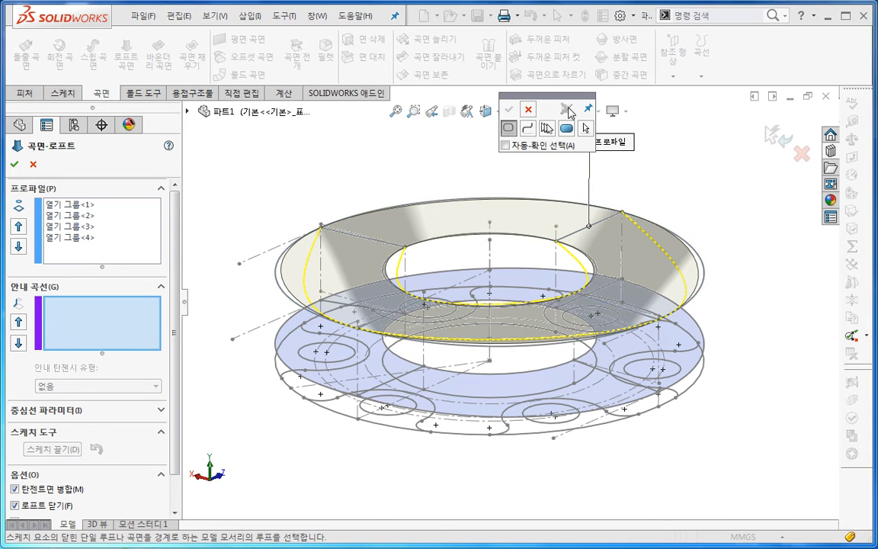
click(442, 238)
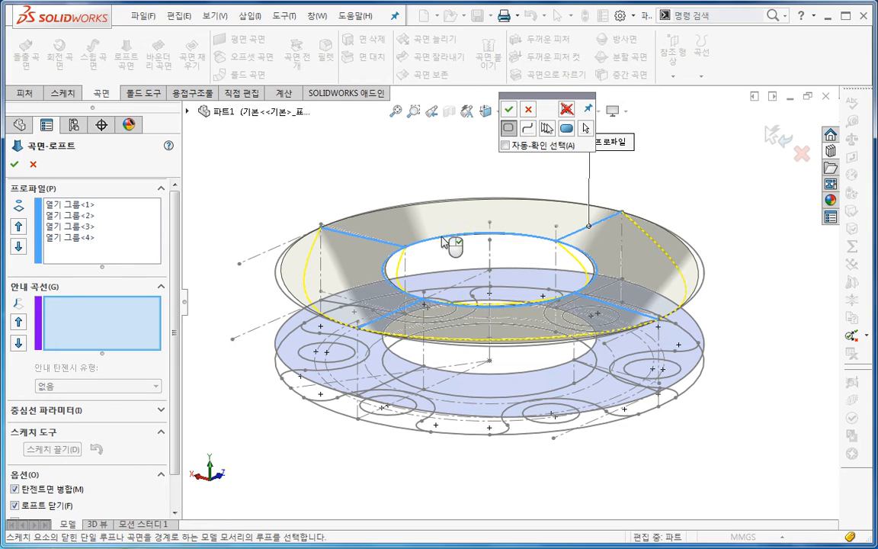
click(512, 113)
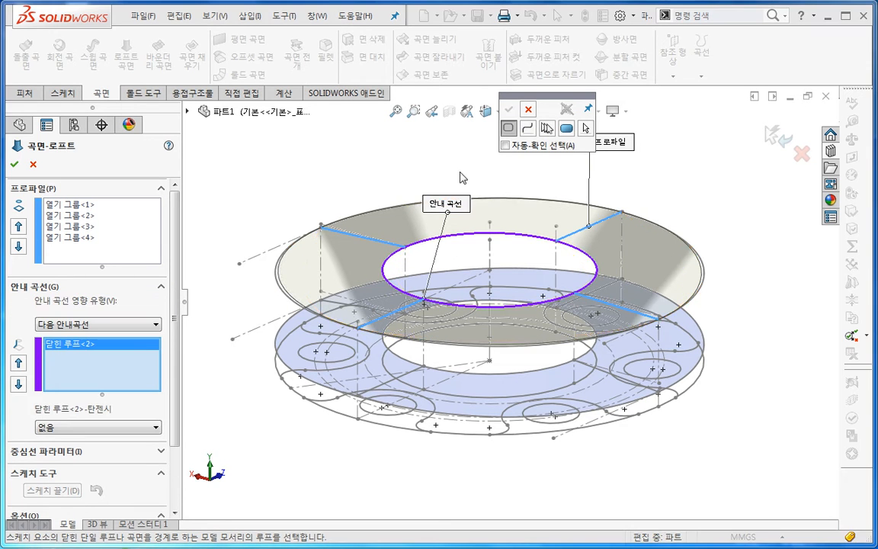
Add the upper outer circle as a second closed-loop guide curve and finish the upper lofted surface.
click(291, 244)
click(509, 111)
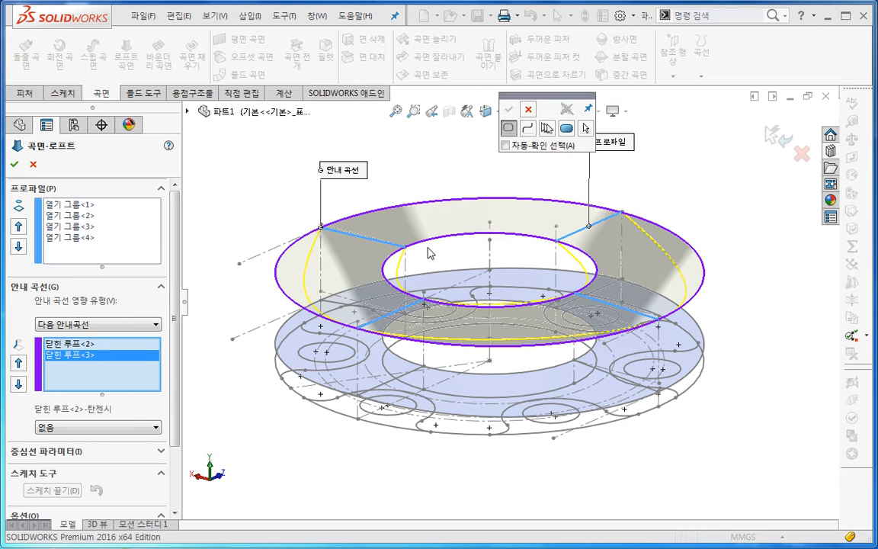
click(13, 164)
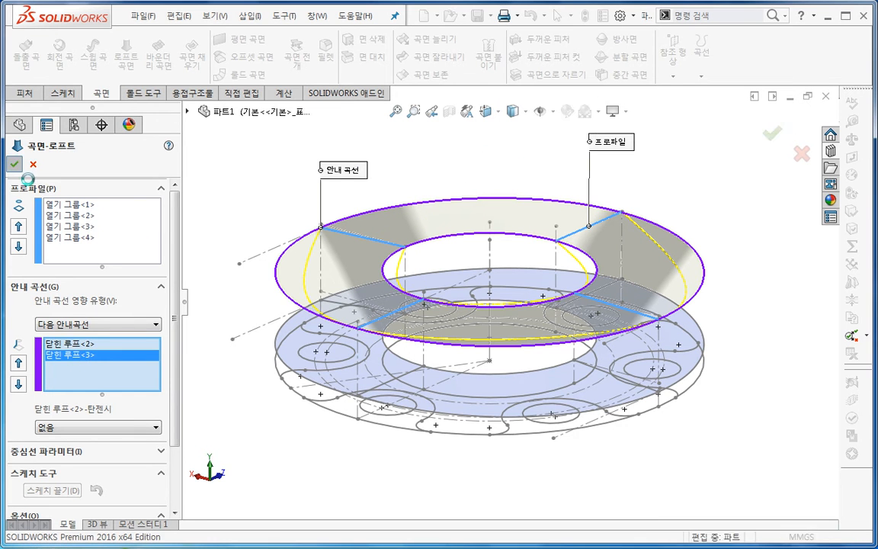
middle_drag(258, 291, 218, 354)
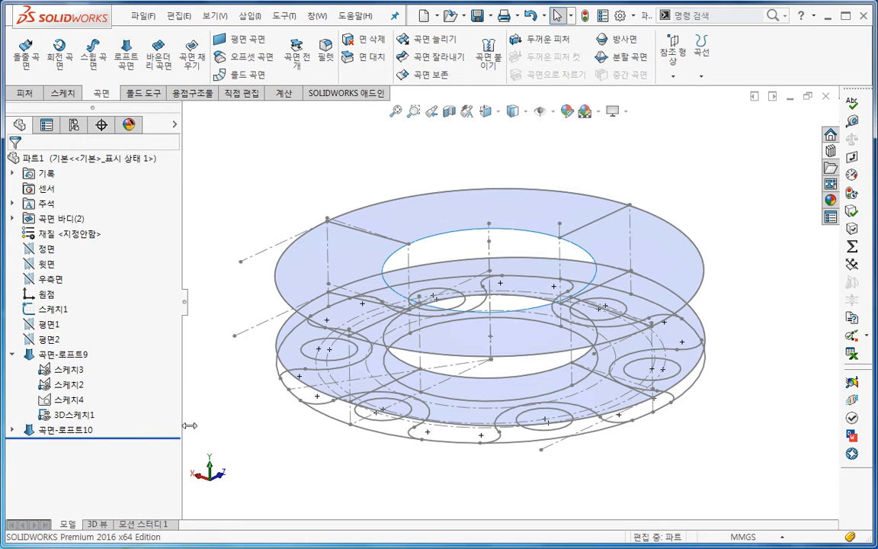
Hide the sketches 스케치2, 스케치4 and 3D스케치1 beneath the first lofted surface.
click(84, 415)
shift+click(76, 383)
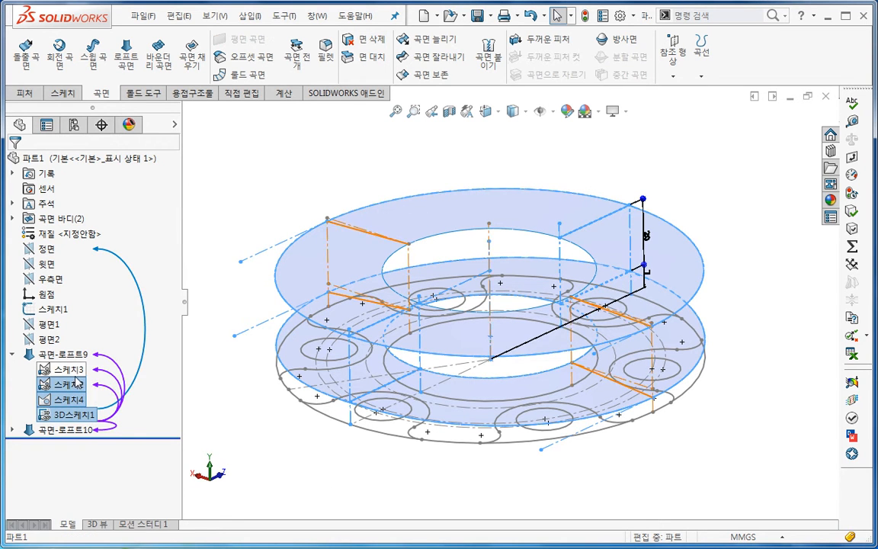
click(79, 320)
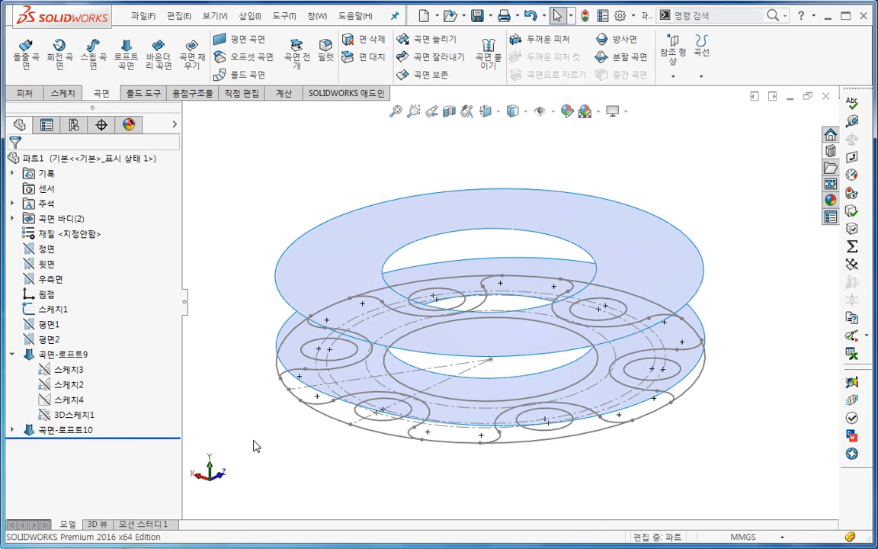
Check the ring's outer edge against the sketch circle from above, and extend the lower ring surface by 2 mm as the same surface.
middle_drag(279, 468, 309, 459)
key(space)
click(487, 207)
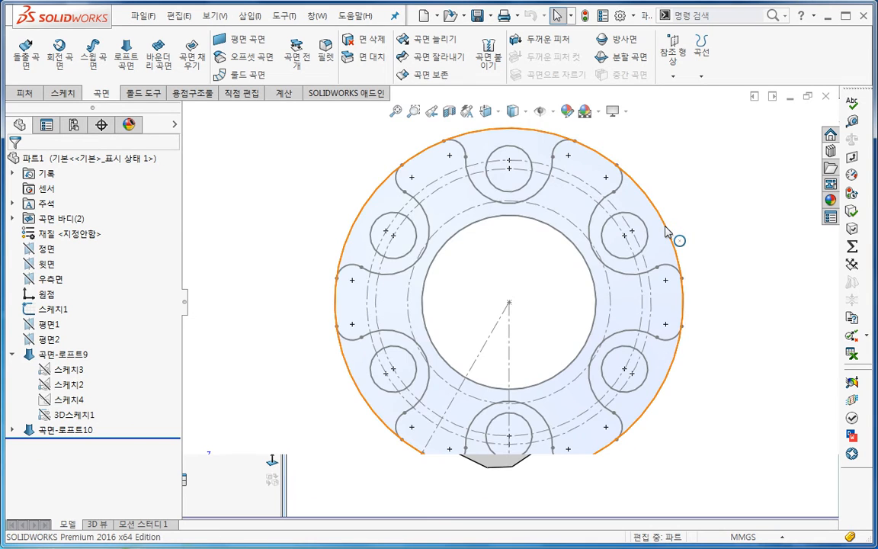
scroll(665, 232, down, 10)
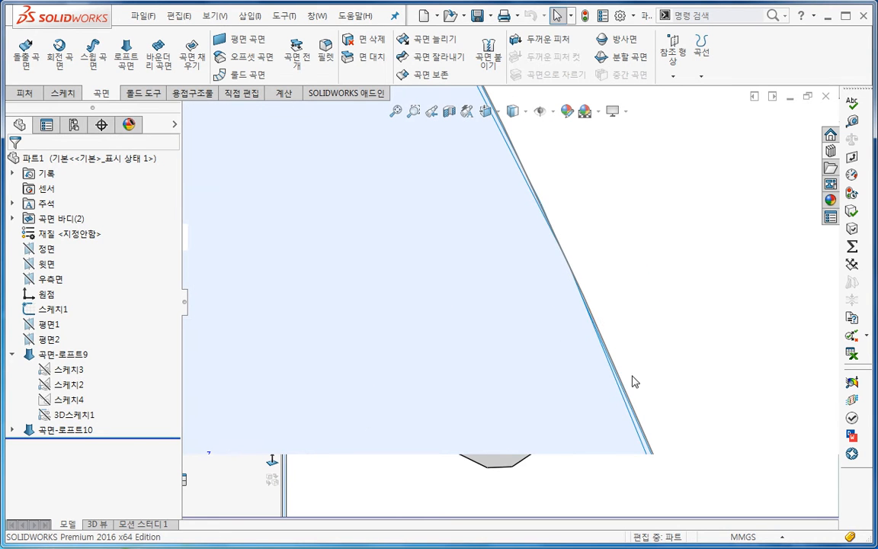
scroll(627, 370, up, 10)
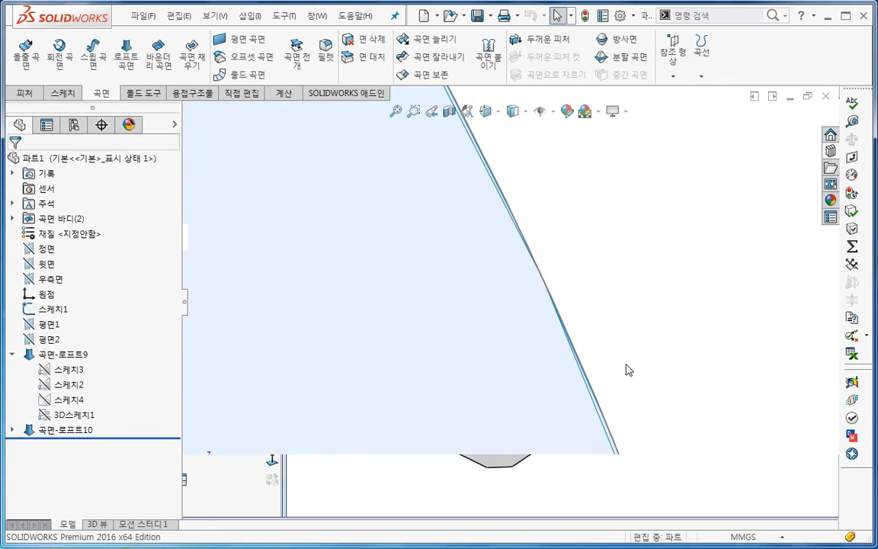
middle_drag(648, 412, 520, 324)
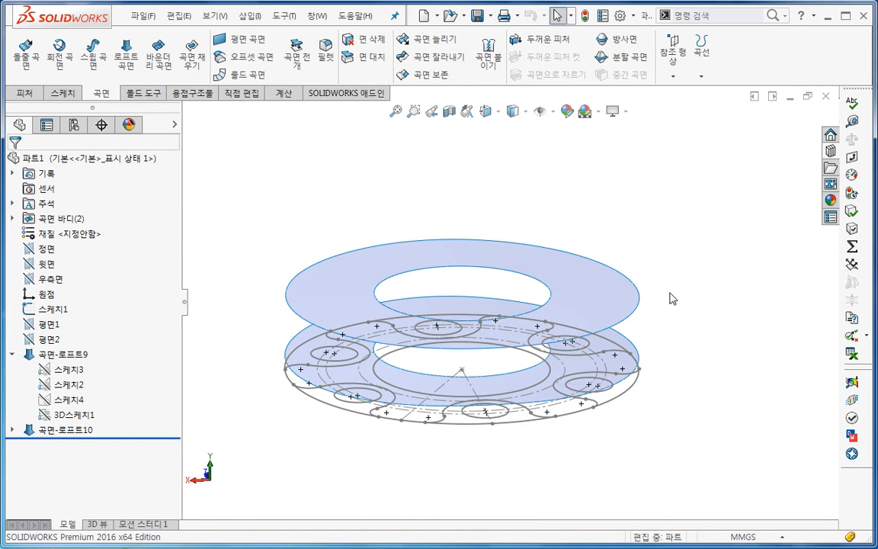
click(431, 40)
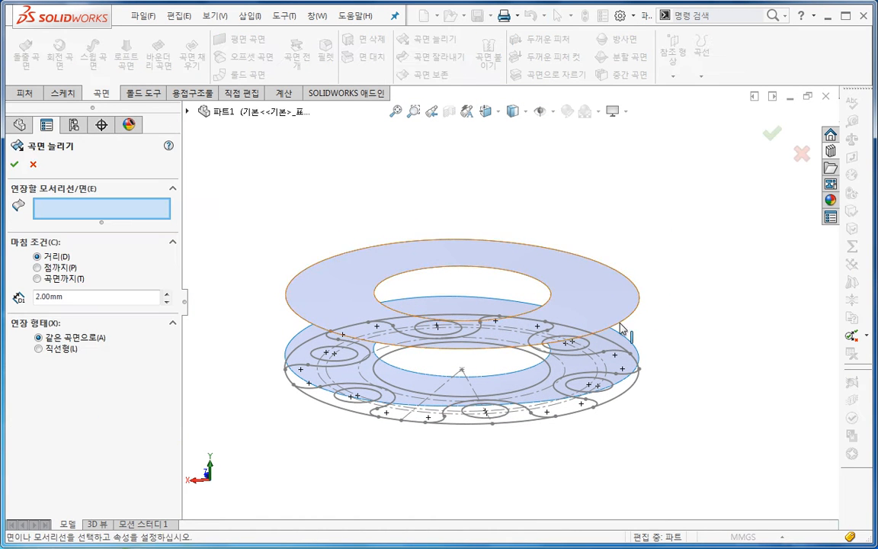
click(628, 347)
drag(80, 298, 10, 298)
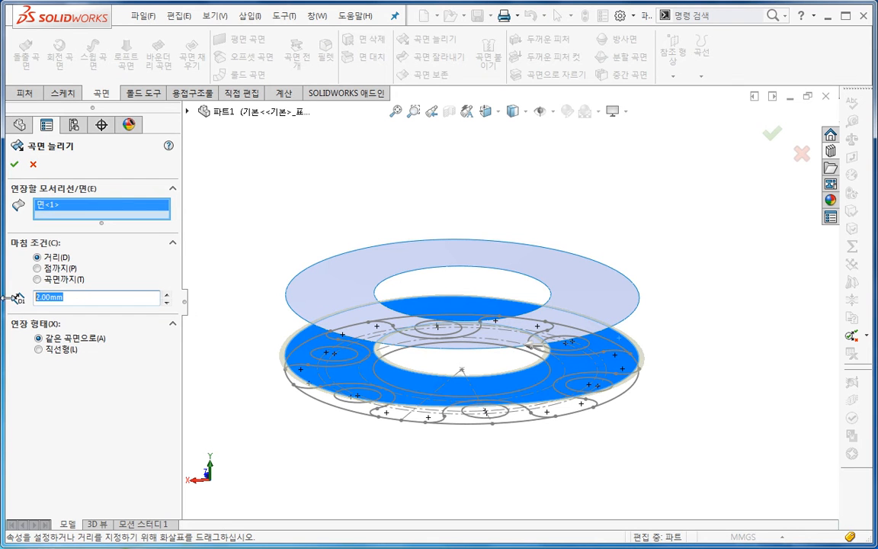
click(14, 164)
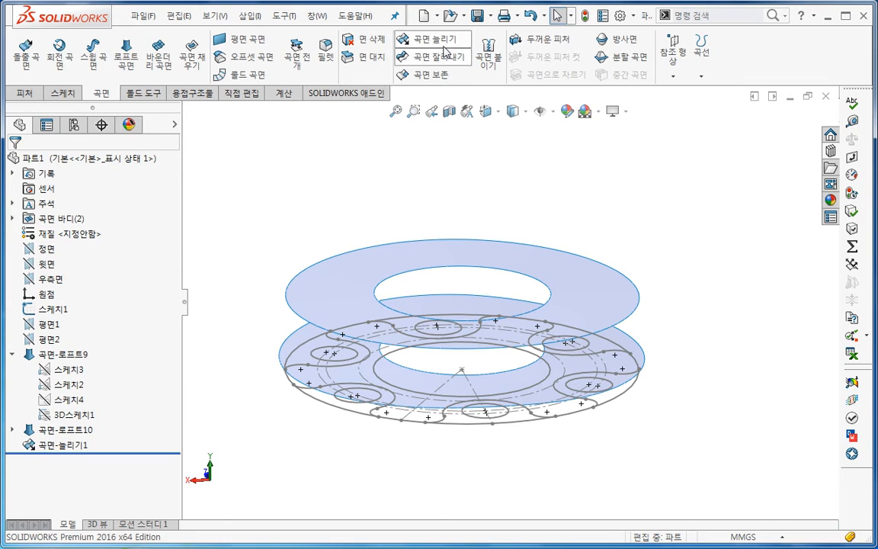
Extend the upper ring surface by 2 mm using the same-surface extension type.
click(427, 40)
click(565, 279)
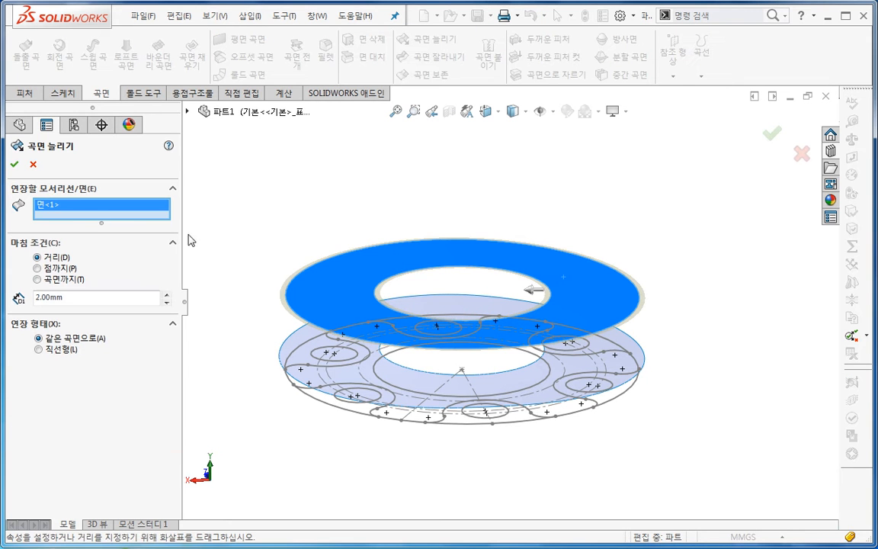
click(15, 164)
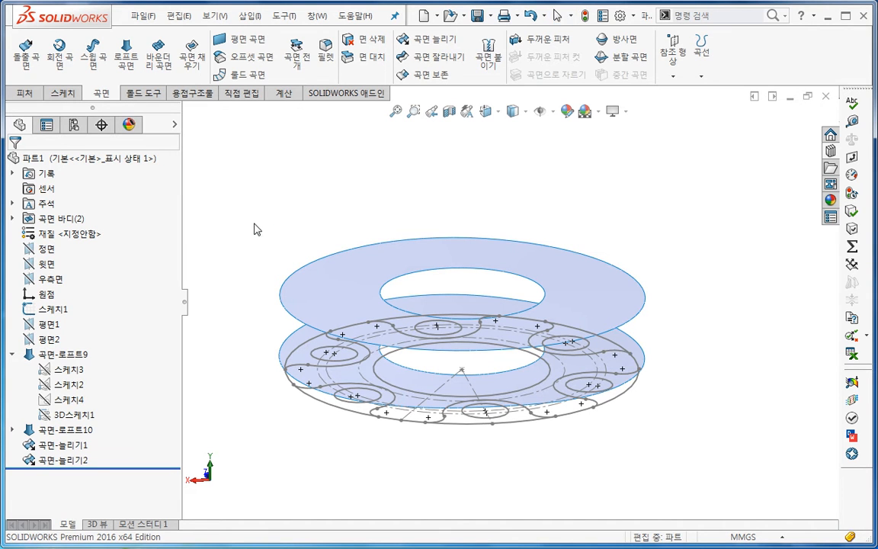
middle_drag(255, 223, 252, 227)
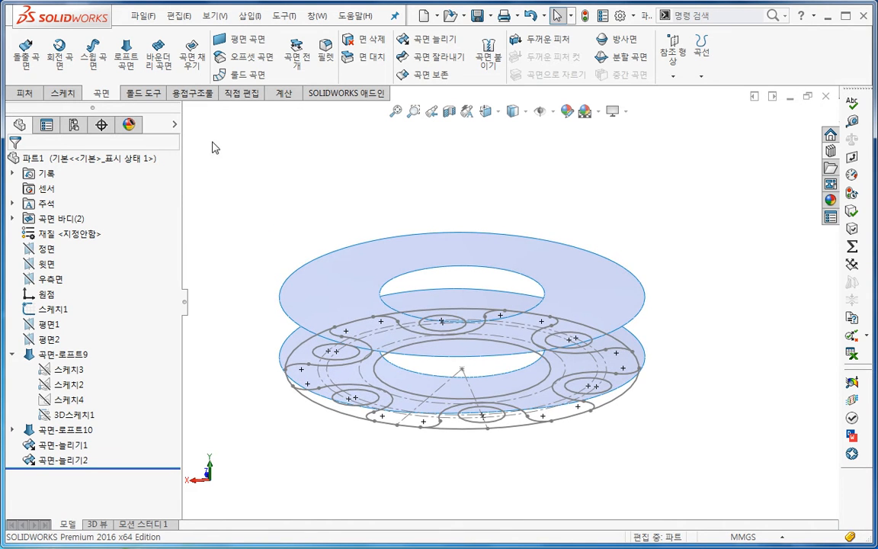
Start an extruded boss from the lobed ring region of 스케치1, removing the single arc contour and turning off the thin feature.
click(25, 93)
click(27, 51)
mouse_move(309, 472)
middle_down()
mouse_move(378, 435)
mouse_move(370, 324)
middle_up()
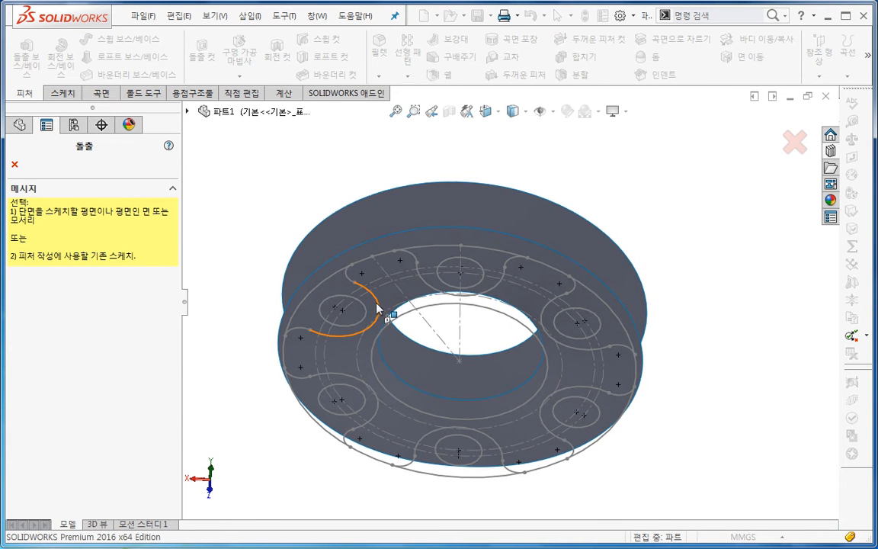
click(377, 308)
right_click(103, 484)
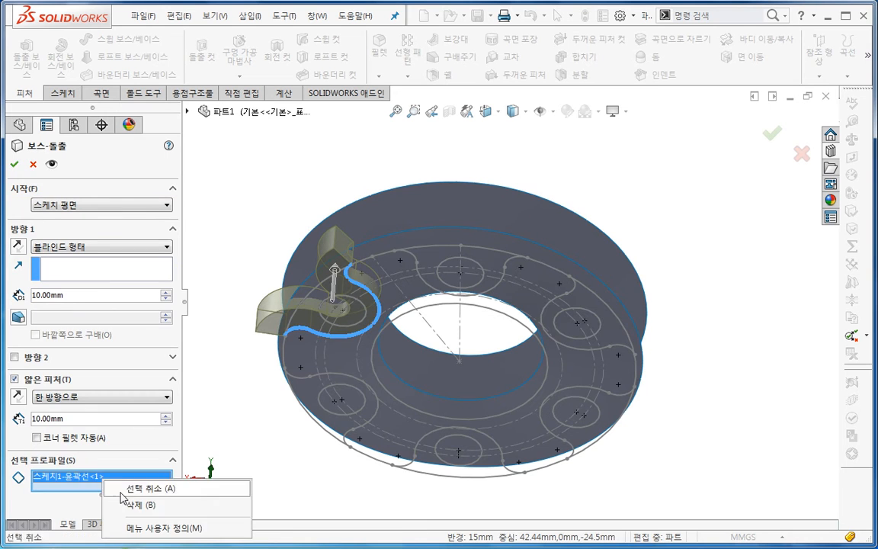
click(118, 499)
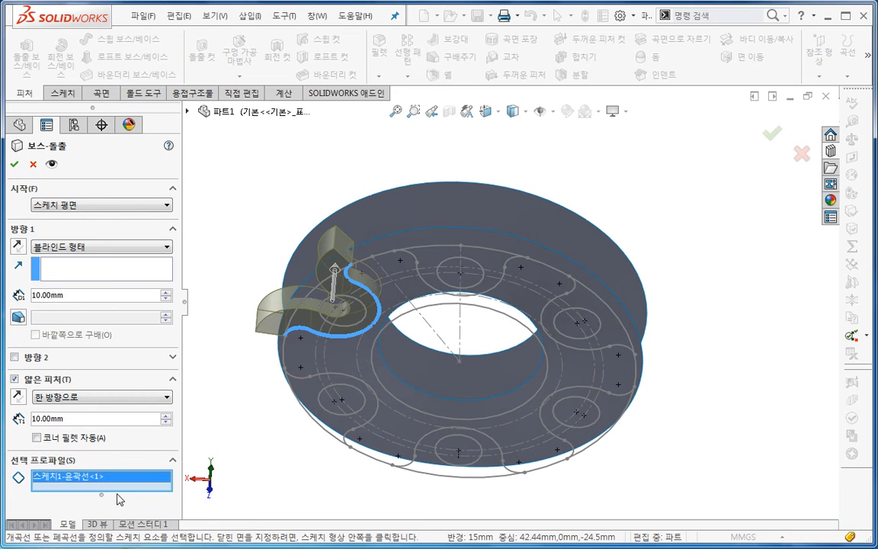
click(395, 295)
click(15, 379)
middle_drag(196, 401, 318, 478)
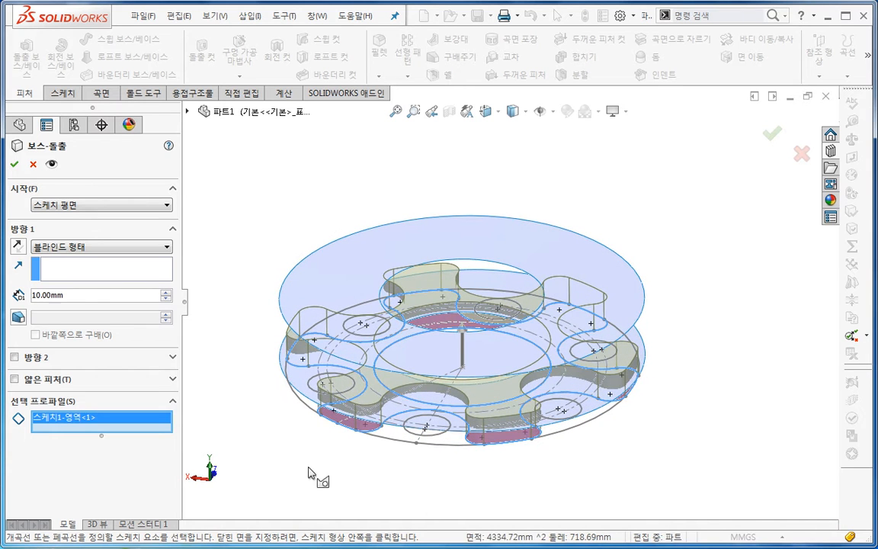
Set the boss extrusion to end up to the lower extended ring surface and create it.
click(60, 248)
click(57, 273)
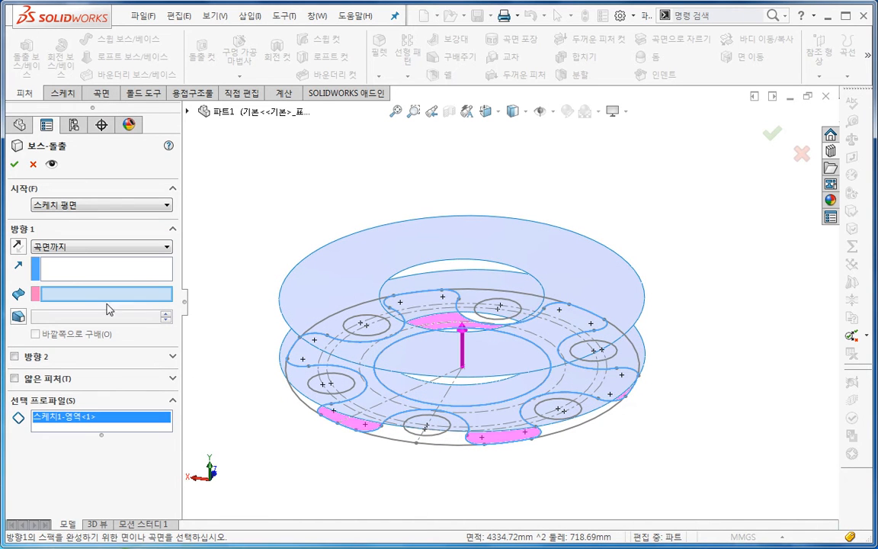
click(306, 385)
middle_drag(253, 450, 297, 461)
click(14, 163)
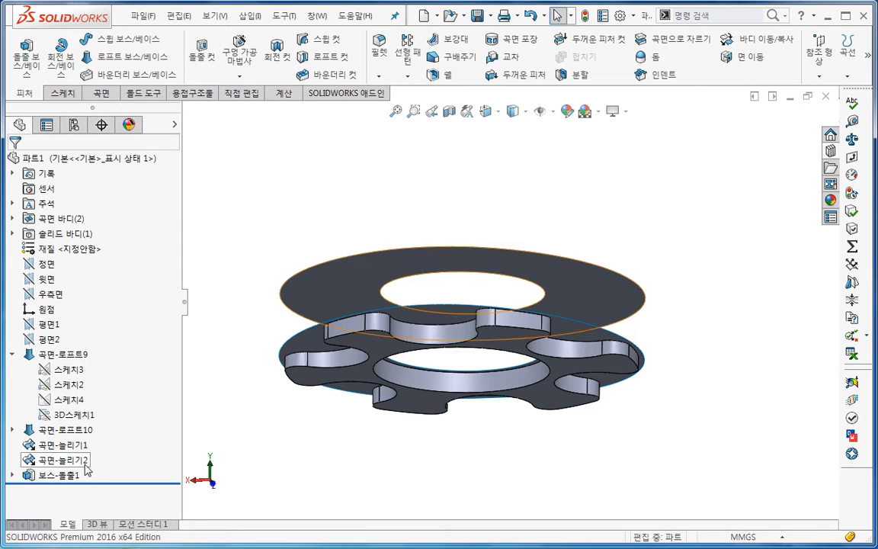
Edit the boss extrusion, replacing its lobed region with the inner and outer circle contours of 스케치1.
right_click(70, 474)
click(80, 394)
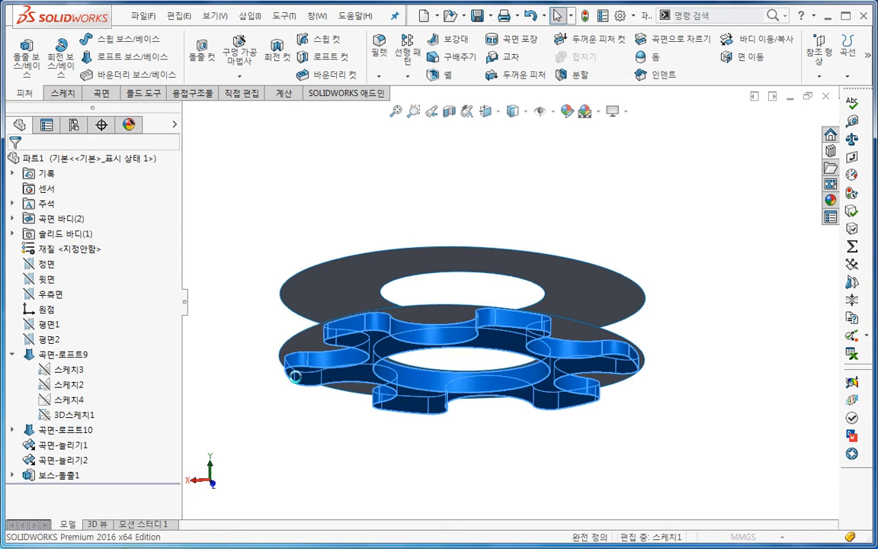
right_click(80, 395)
click(107, 420)
middle_drag(286, 480, 260, 418)
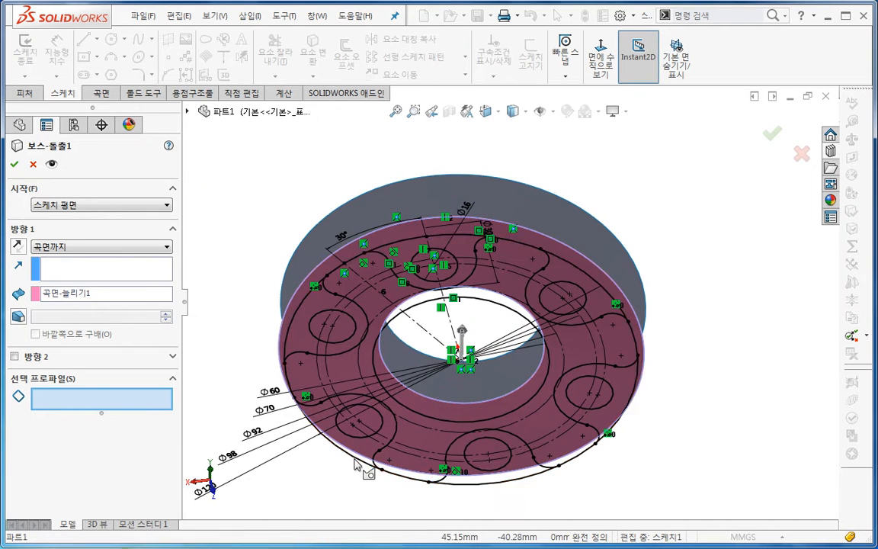
click(431, 411)
click(417, 416)
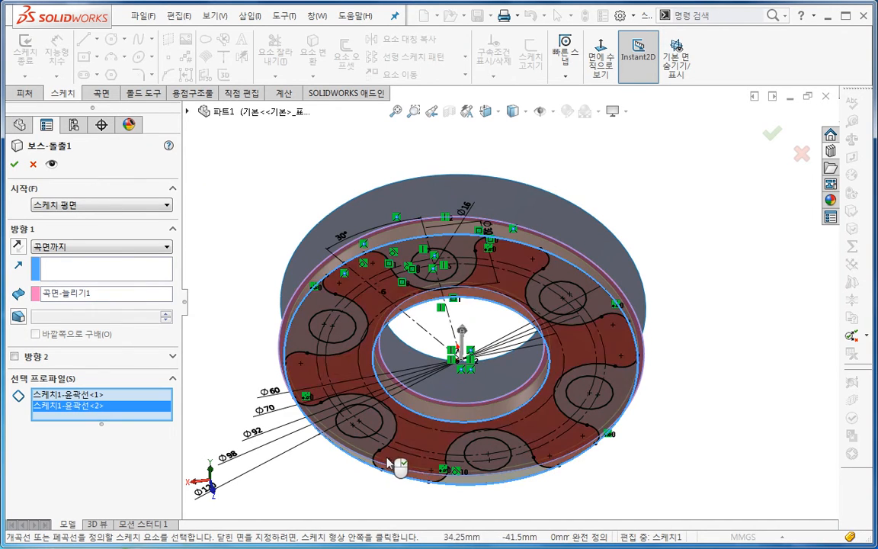
mouse_move(307, 465)
middle_down()
mouse_move(298, 516)
mouse_move(298, 430)
mouse_move(392, 515)
mouse_move(417, 499)
mouse_move(372, 508)
middle_up()
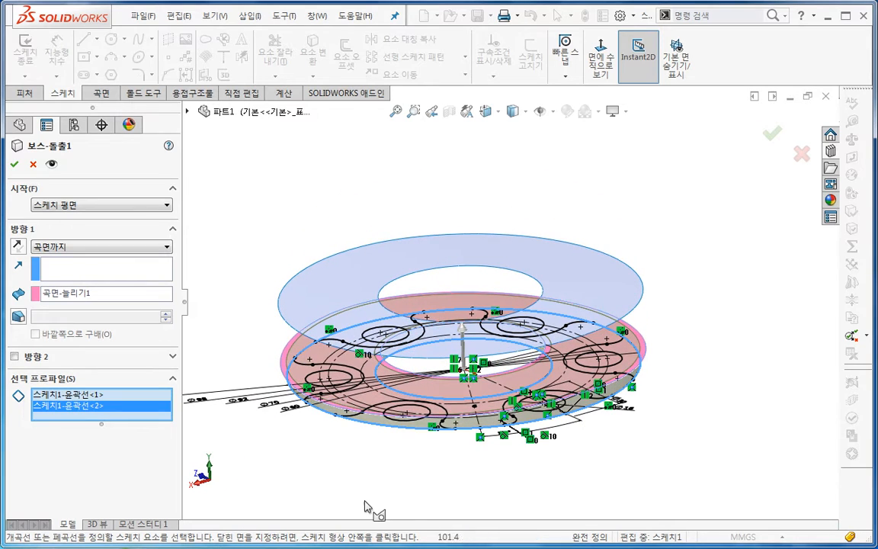
click(14, 163)
middle_drag(356, 371, 244, 466)
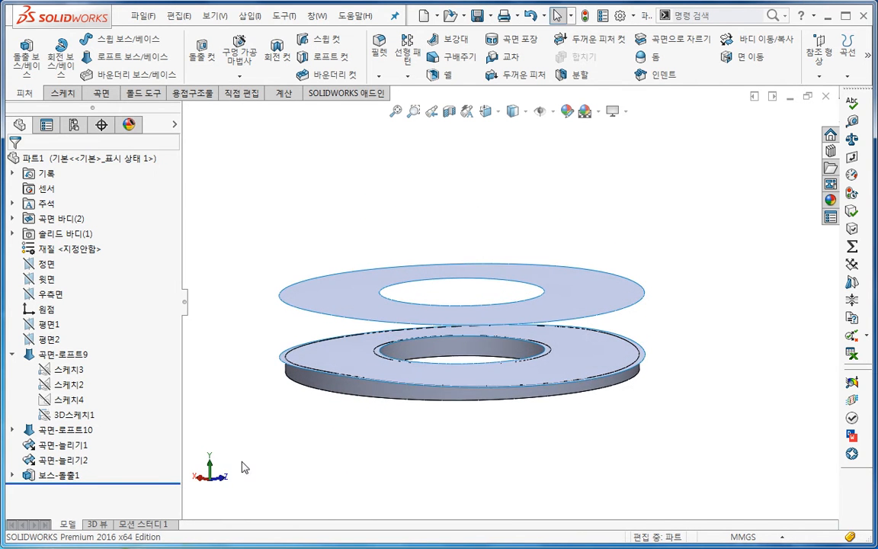
Show 스케치1, the sketch absorbed by the ring-shaped boss extrusion.
click(13, 475)
right_click(56, 488)
click(66, 463)
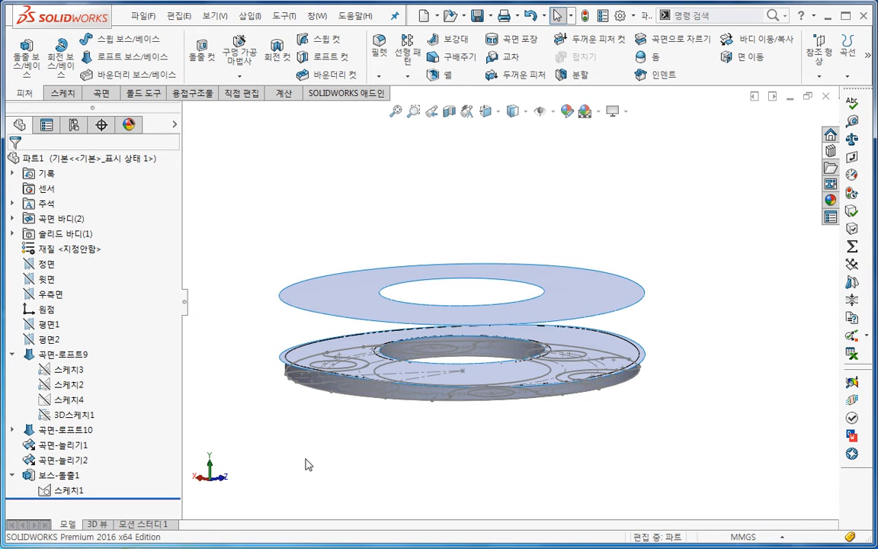
mouse_move(304, 449)
middle_down()
mouse_move(255, 473)
mouse_move(288, 437)
middle_up()
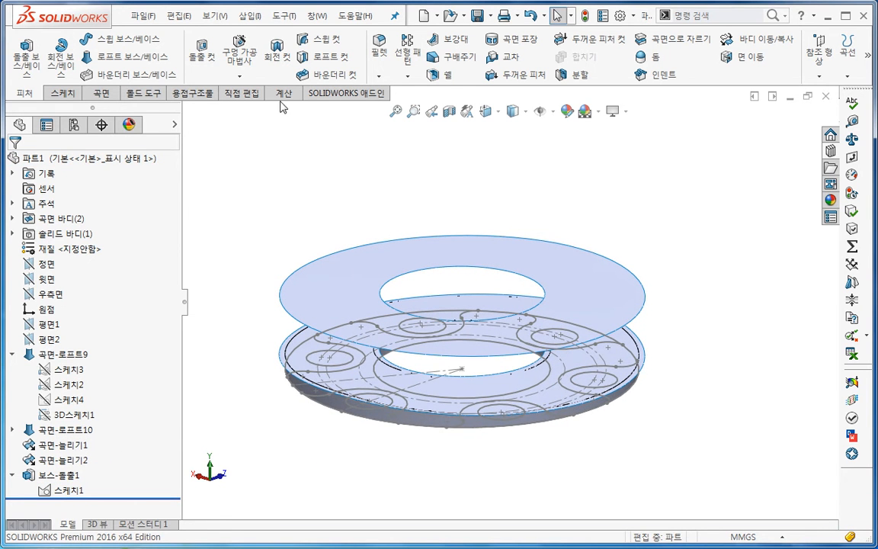
click(27, 57)
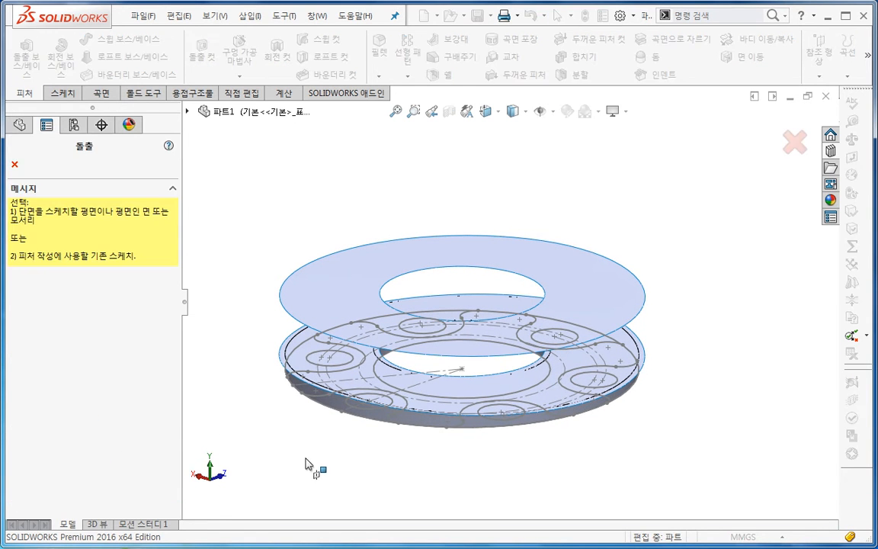
click(350, 395)
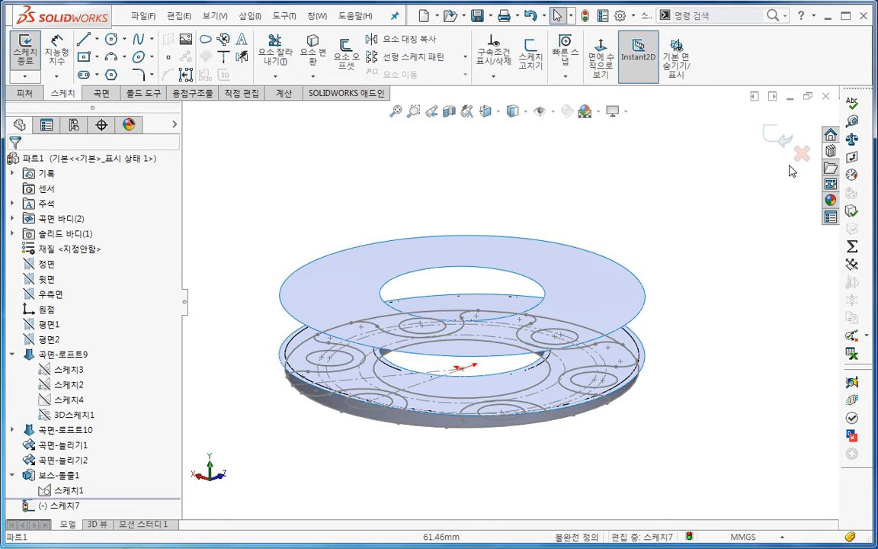
click(801, 153)
click(459, 353)
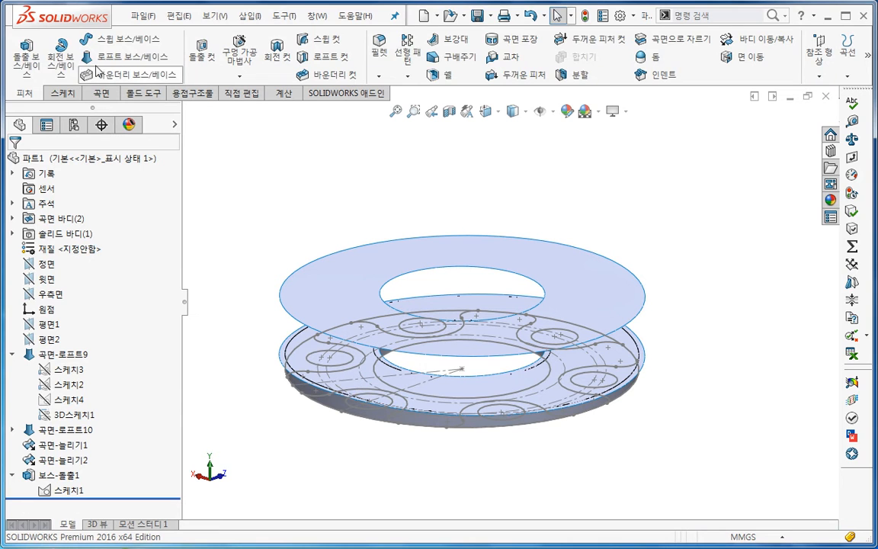
Start another extruded boss from 스케치1, replacing the single arc contour with the lobed ring region.
middle_drag(353, 393, 355, 328)
click(400, 308)
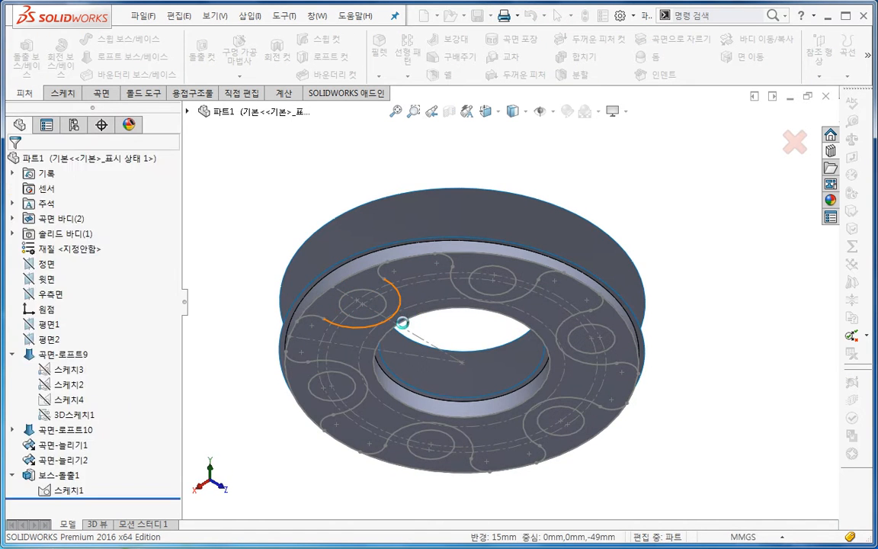
click(14, 395)
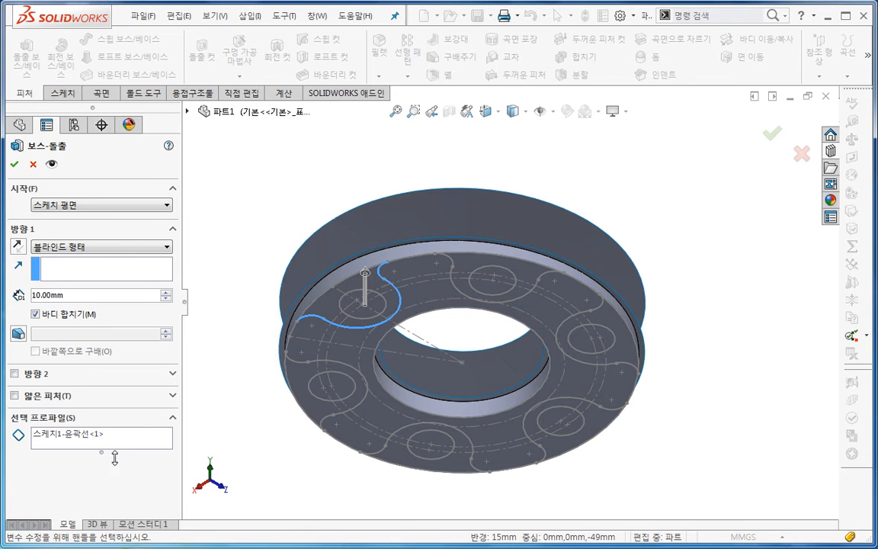
right_click(116, 438)
click(143, 466)
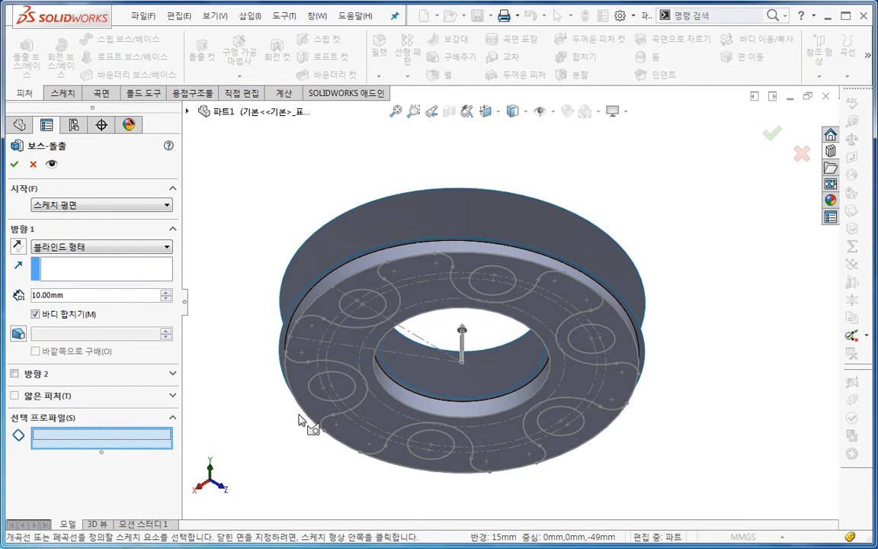
click(346, 358)
middle_drag(289, 369, 245, 455)
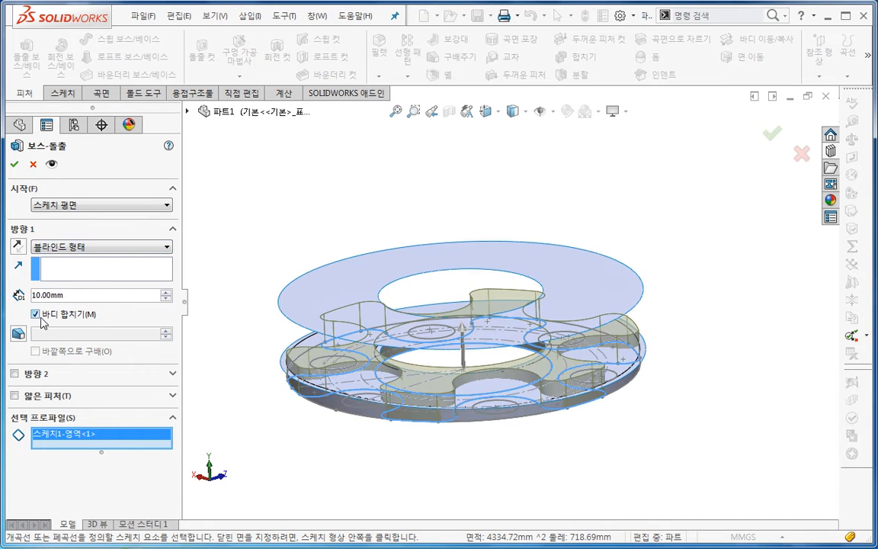
End the lobed boss extrusion up to the upper extended surface 곡면-늘리기2 and create it.
click(84, 247)
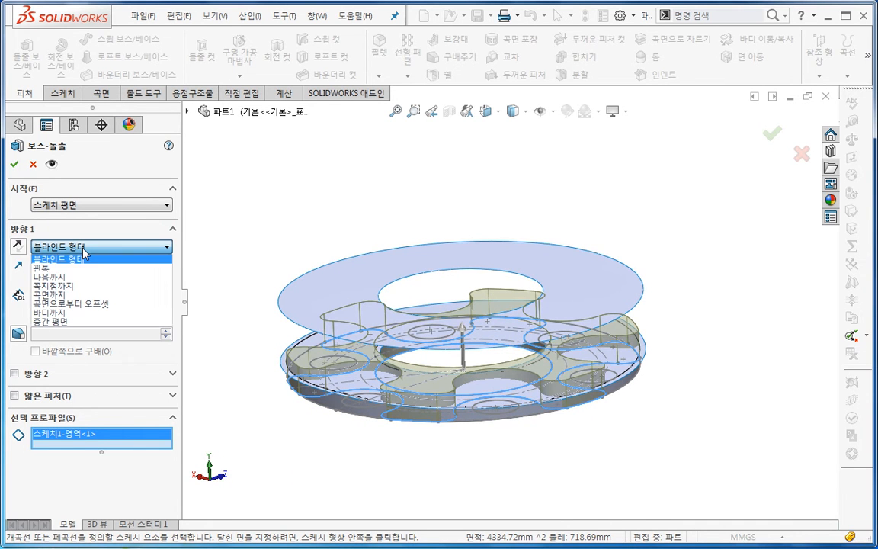
click(73, 295)
click(298, 275)
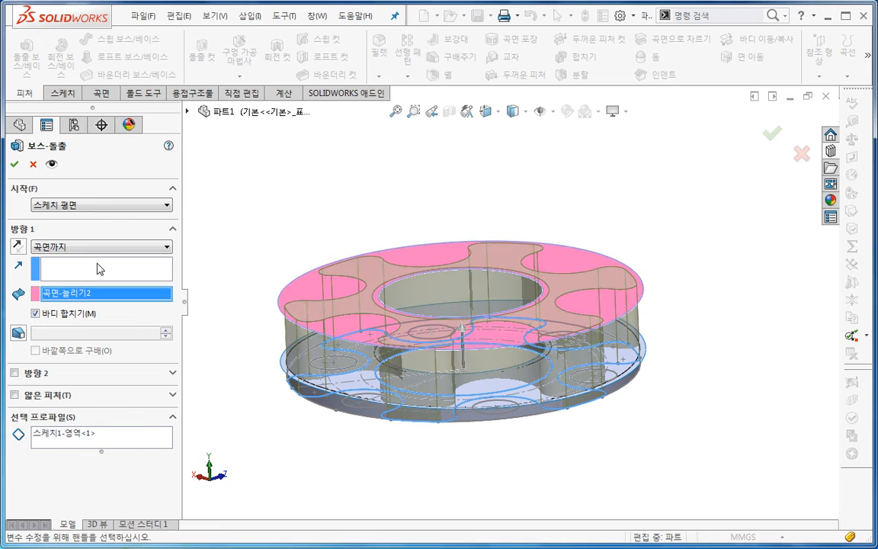
click(15, 164)
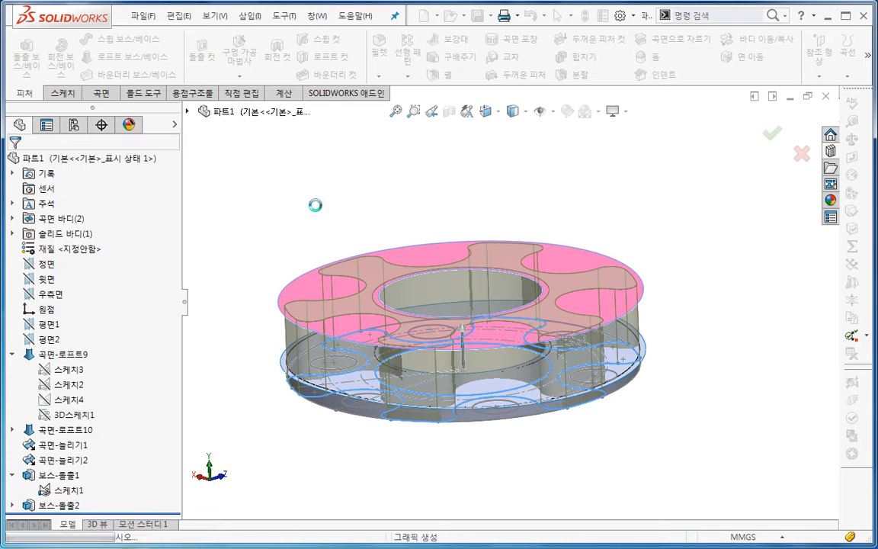
middle_drag(321, 216, 312, 219)
scroll(254, 277, up, 2)
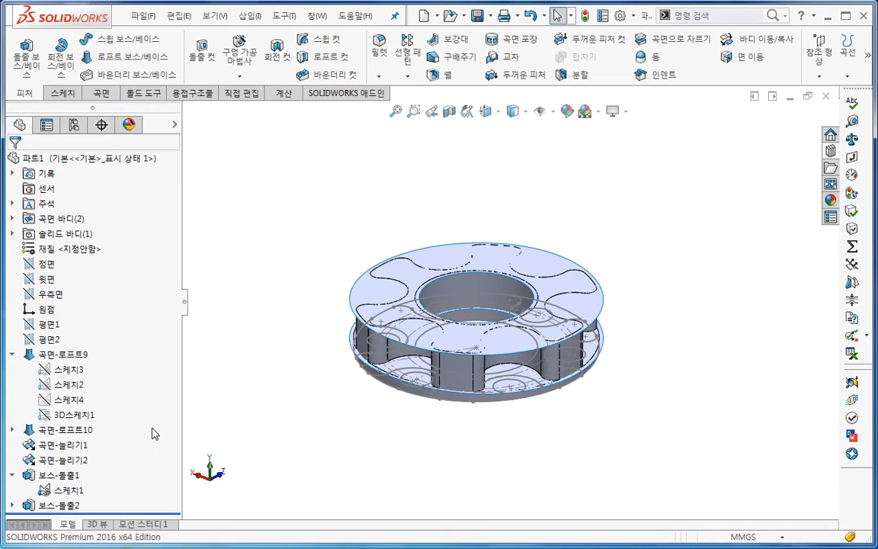
Hide both extended surface bodies, 곡면-늘리기1 and 곡면-늘리기2, leaving only the solid displayed.
click(64, 460)
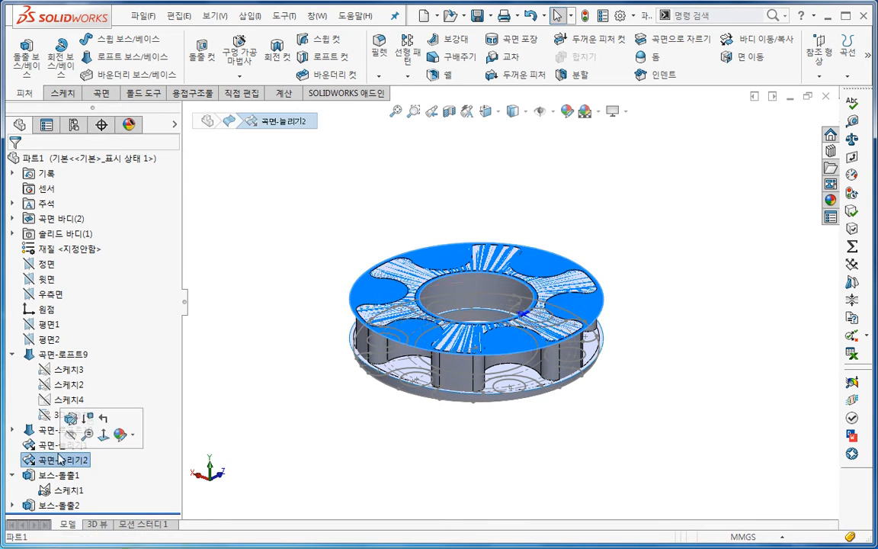
ctrl+click(64, 445)
click(11, 218)
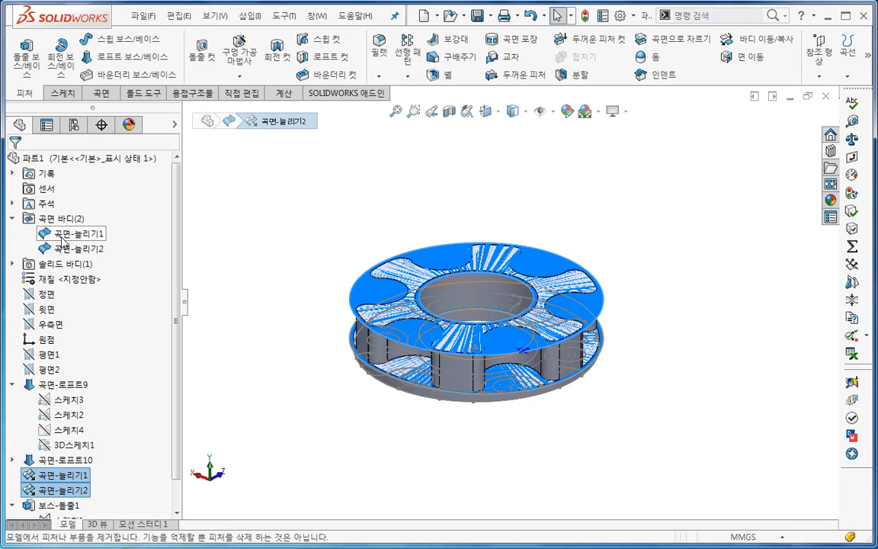
click(60, 237)
ctrl+click(72, 249)
click(76, 233)
click(282, 404)
middle_drag(283, 414, 309, 452)
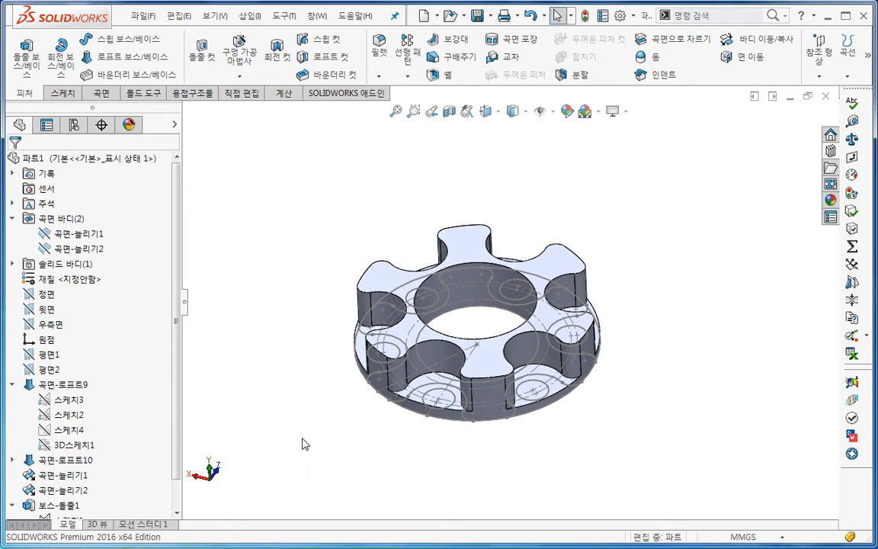
middle_drag(330, 469, 289, 442)
Roll the model back to just before the lobed boss 보스-돌출2, keeping the base ring 보스-돌출1 active.
click(13, 385)
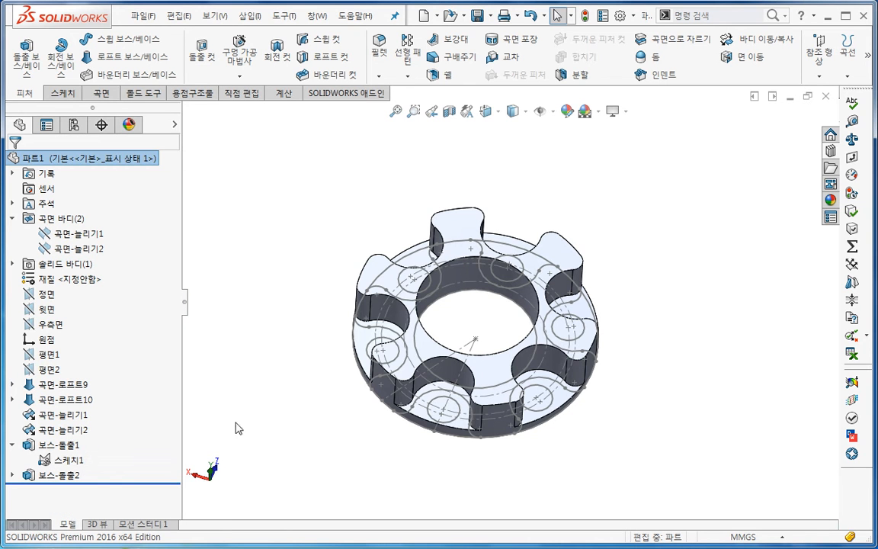
click(71, 449)
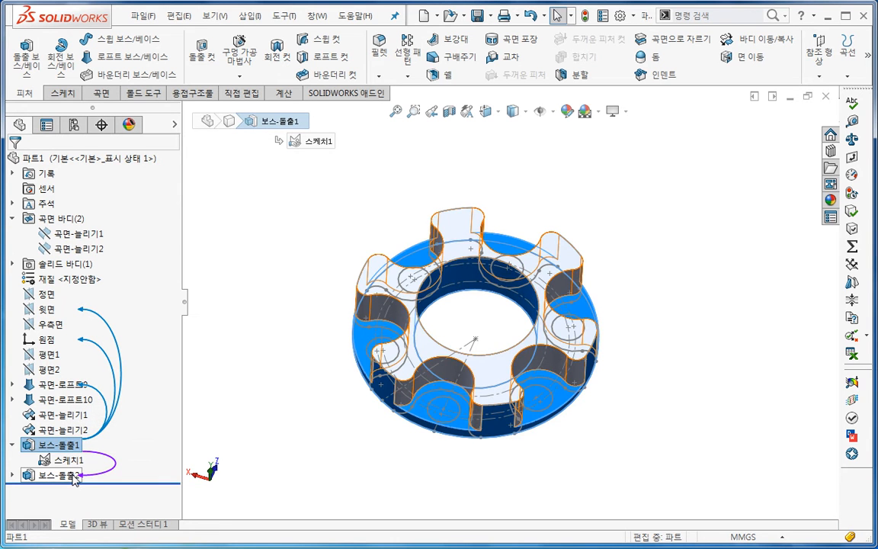
click(73, 475)
click(329, 506)
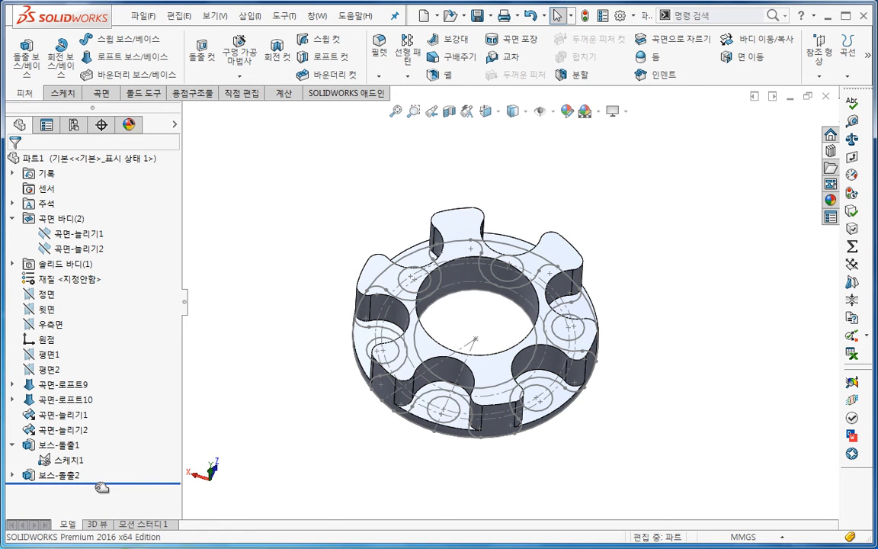
drag(107, 486, 110, 472)
middle_drag(320, 474, 280, 380)
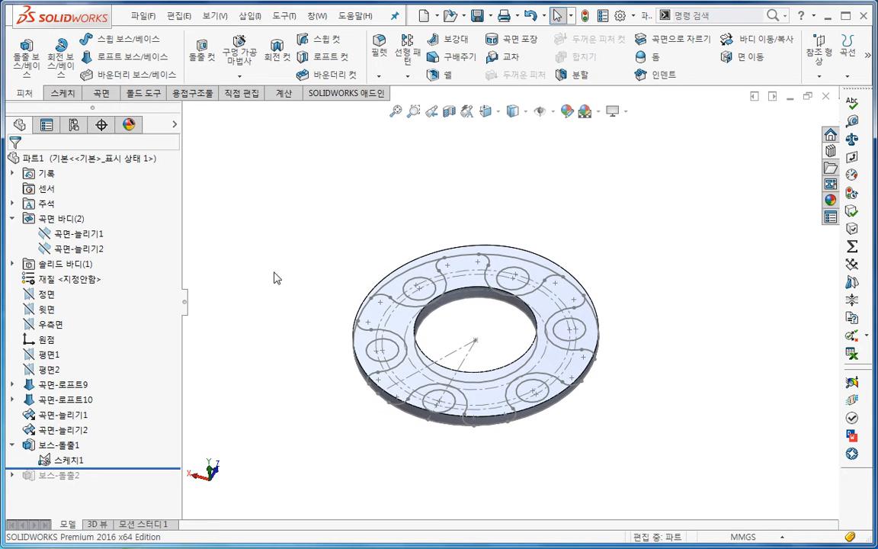
click(61, 445)
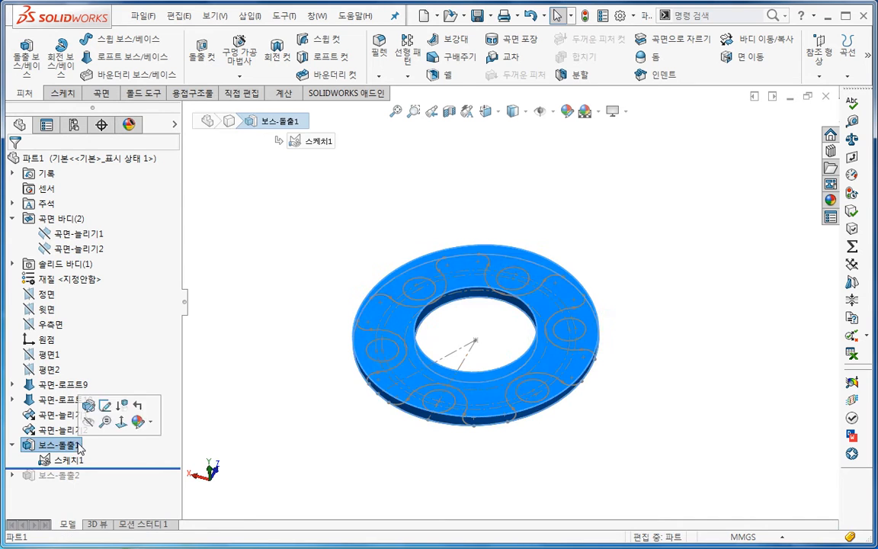
click(310, 452)
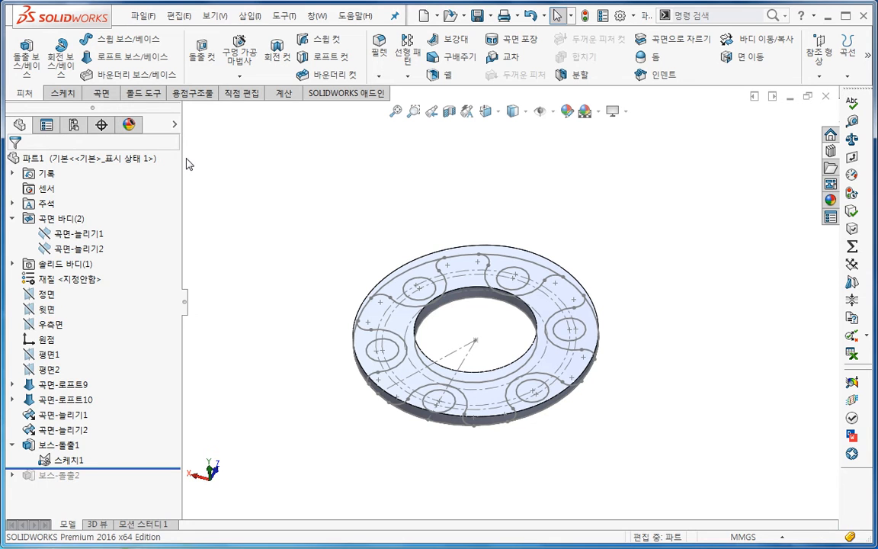
Cut one 16 mm circle of 스케치1 through all of the base ring in the reversed direction.
click(202, 64)
click(565, 342)
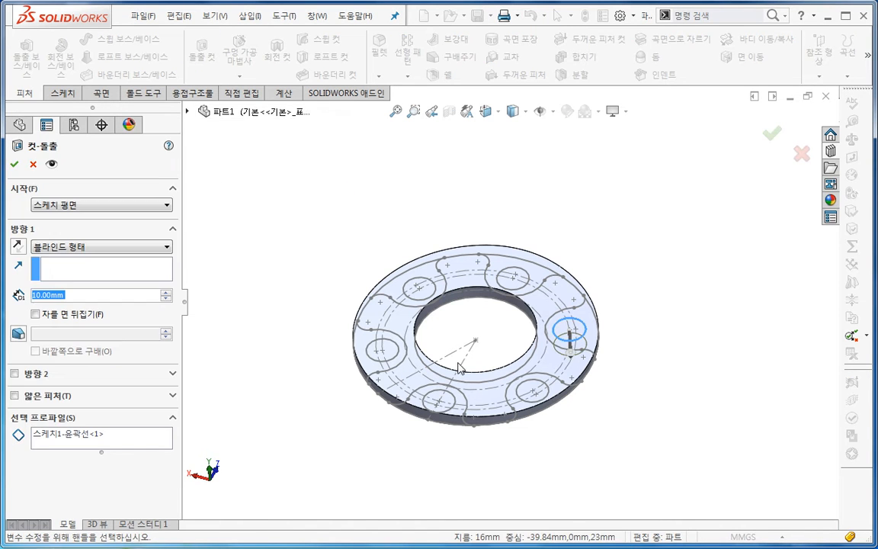
click(61, 246)
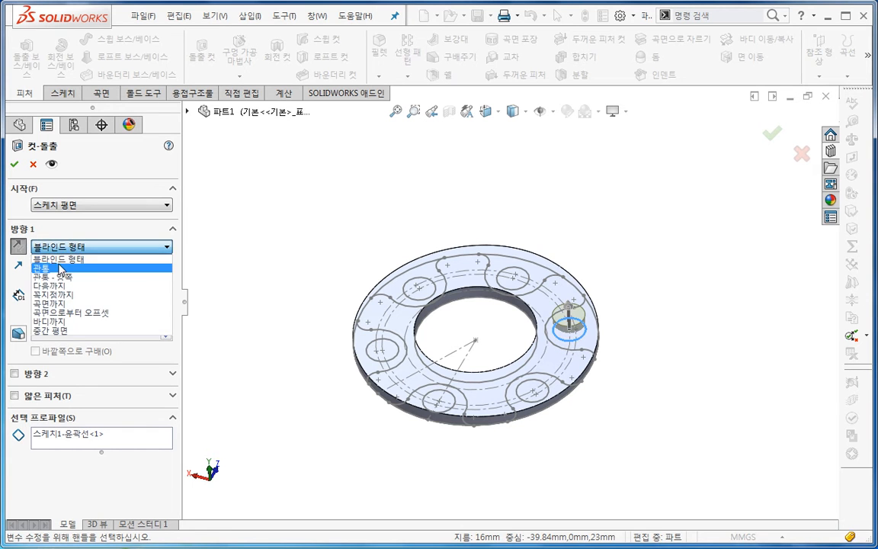
click(64, 268)
click(14, 165)
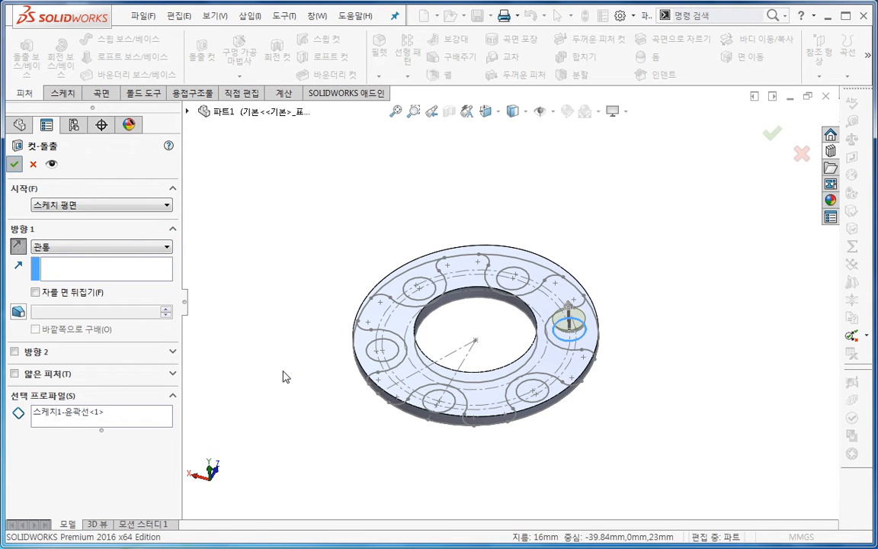
Circular-pattern the hole cut around the ring's outer cylindrical face with 6 equally spaced instances over 360 degrees.
click(59, 474)
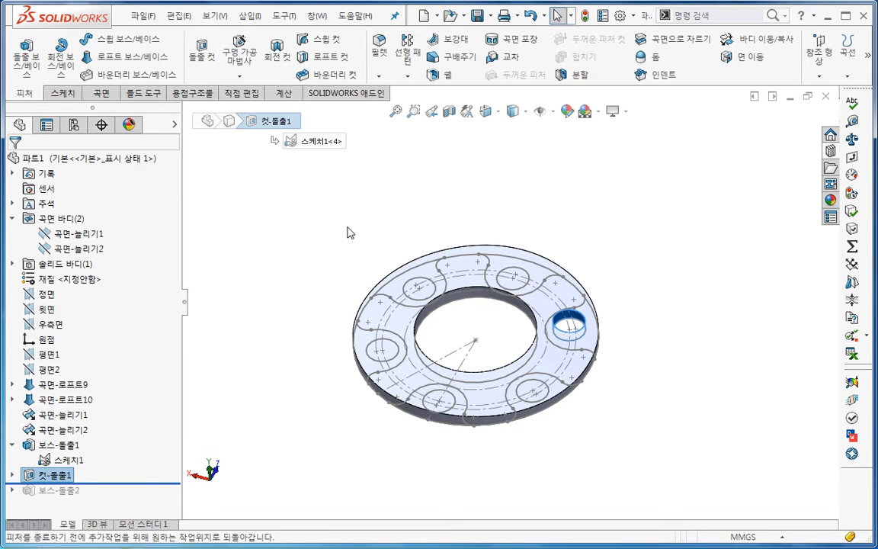
click(411, 78)
click(433, 108)
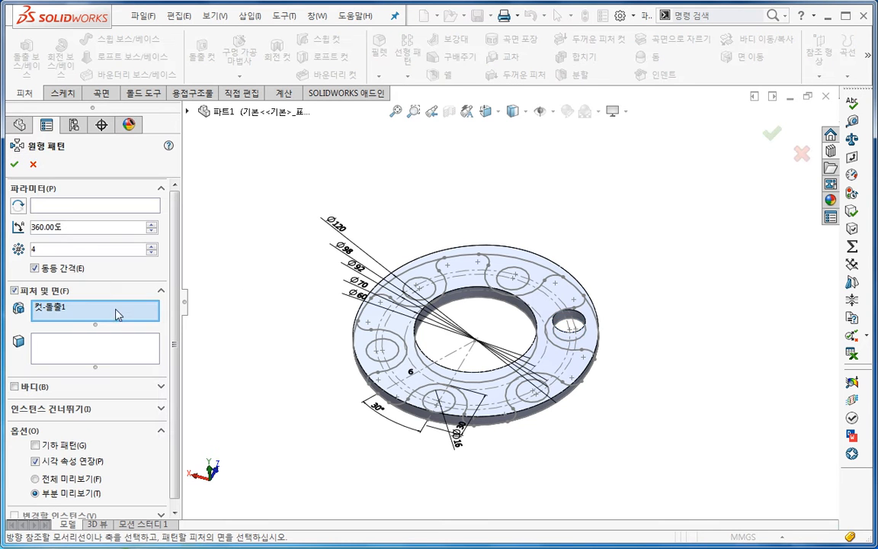
middle_drag(292, 411, 466, 423)
scroll(532, 333, down, 3)
click(534, 325)
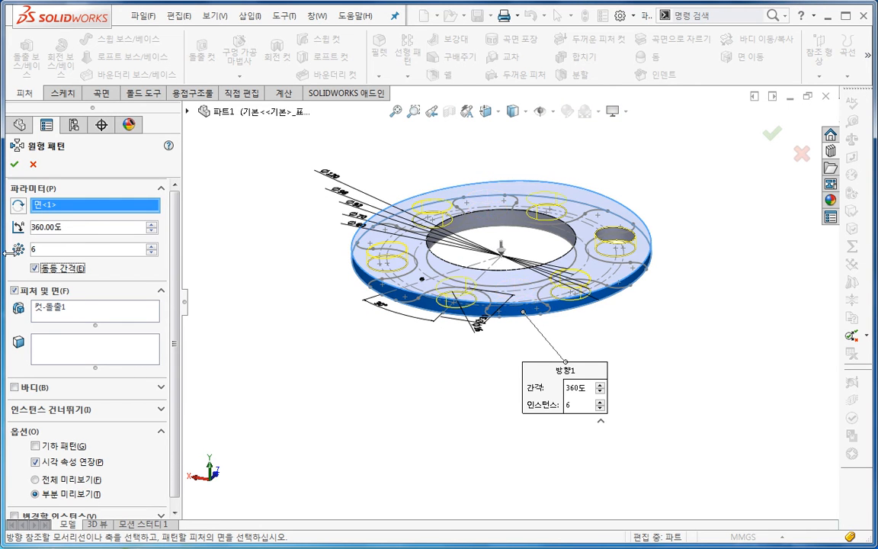
middle_drag(217, 301, 329, 442)
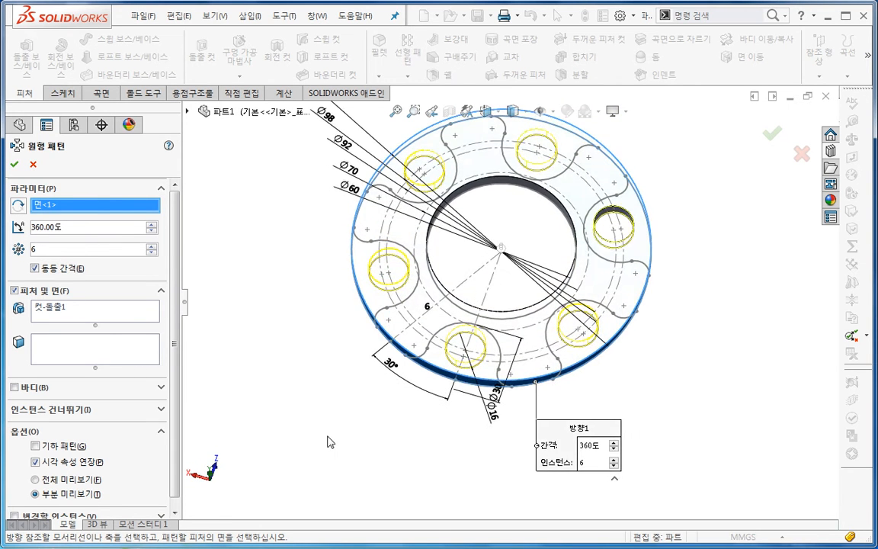
scroll(330, 442, up, 2)
click(14, 166)
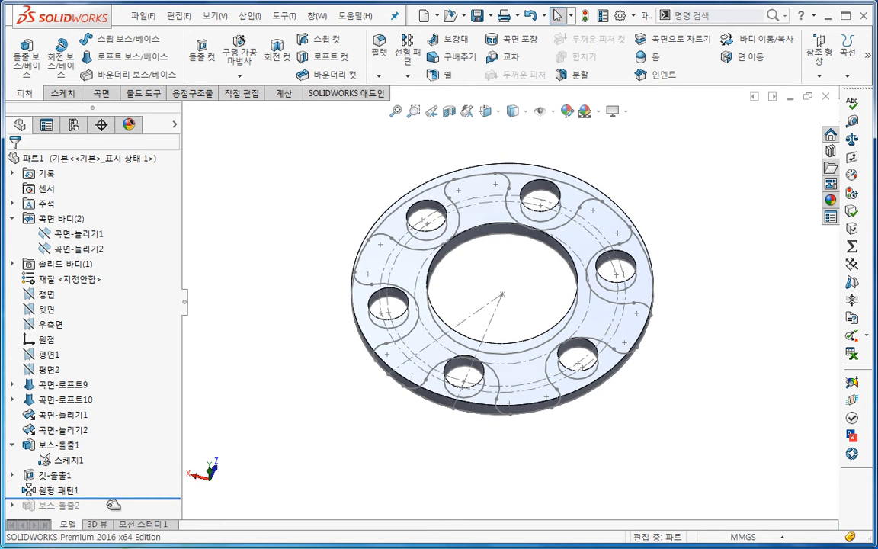
Roll the model forward past the lobed boss and fillet one exposed outer edge segment of the base ring at 3 mm.
drag(113, 503, 112, 518)
middle_drag(389, 480, 409, 464)
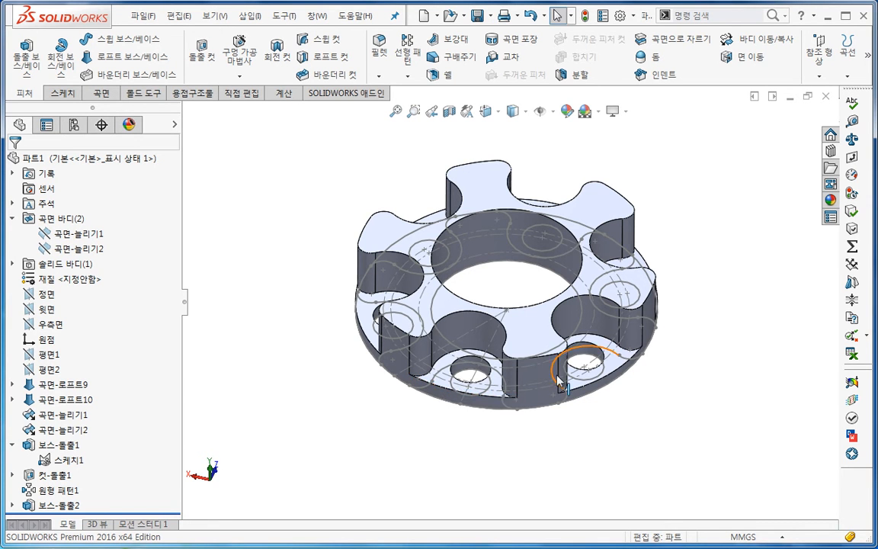
scroll(554, 397, down, 3)
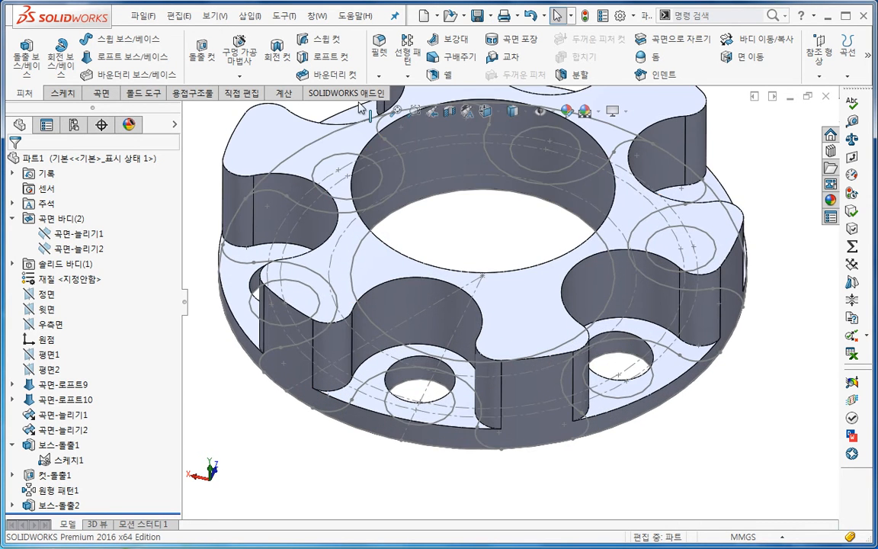
click(379, 48)
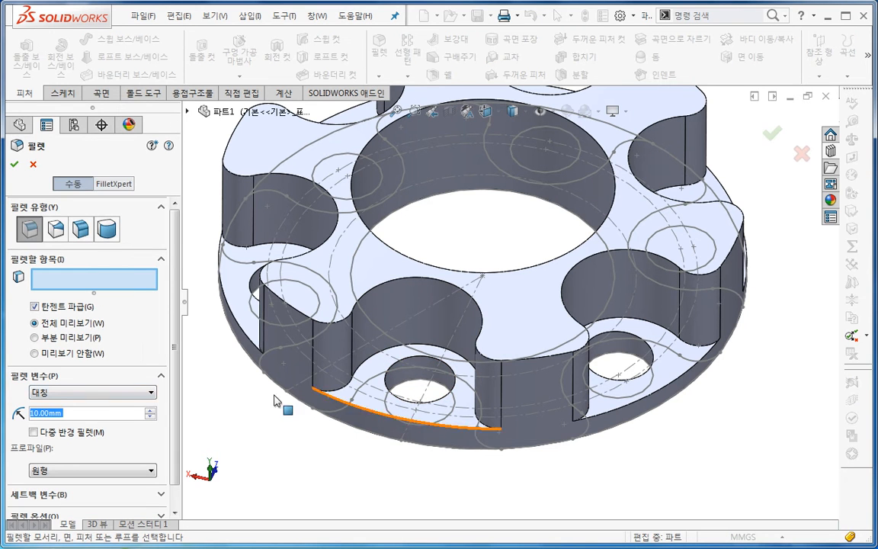
text(3)
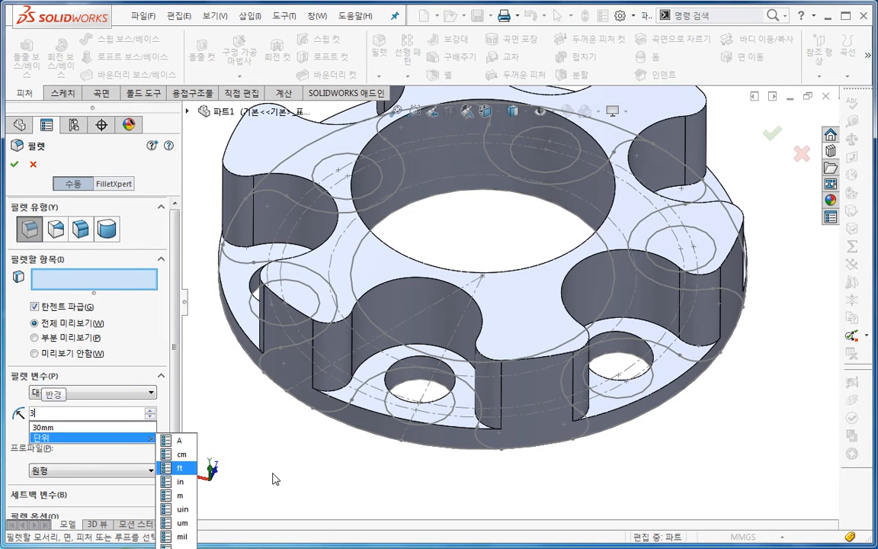
click(384, 428)
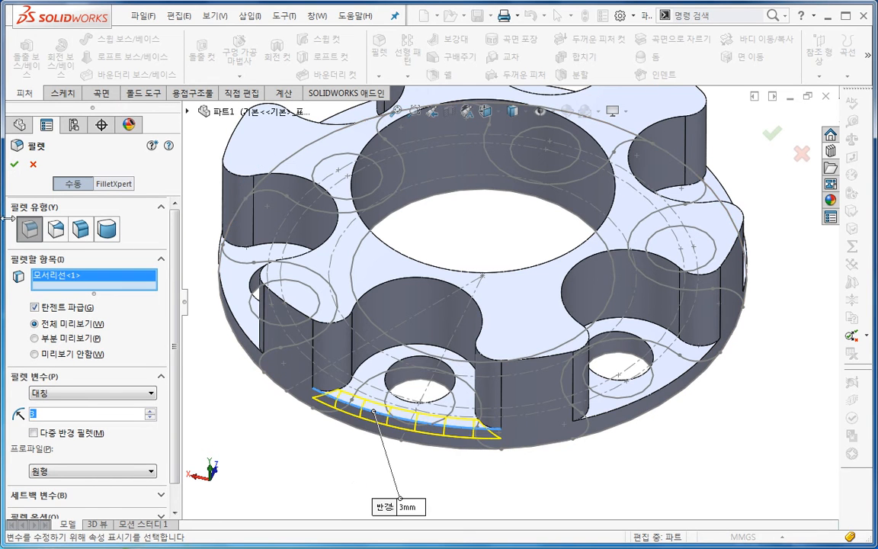
click(15, 165)
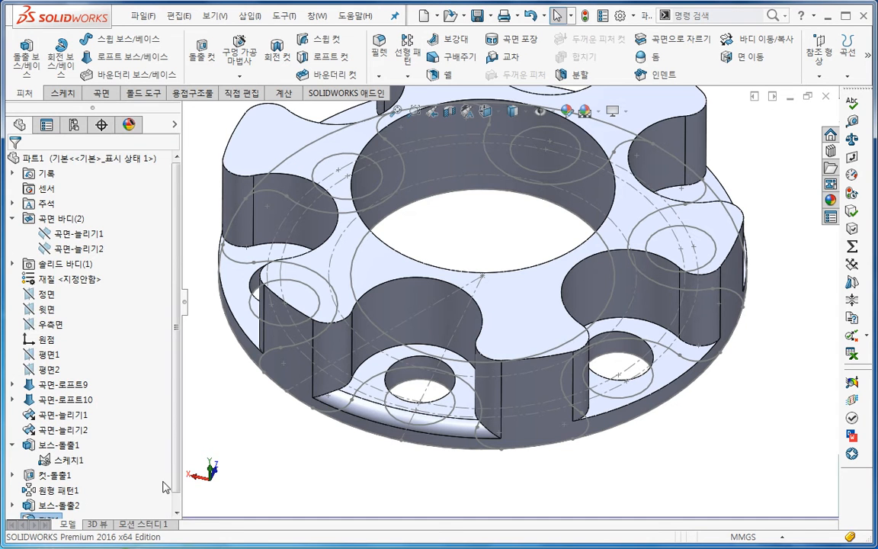
Delete the fillet just added to the base ring's outer edge segment.
scroll(126, 505, down, 1)
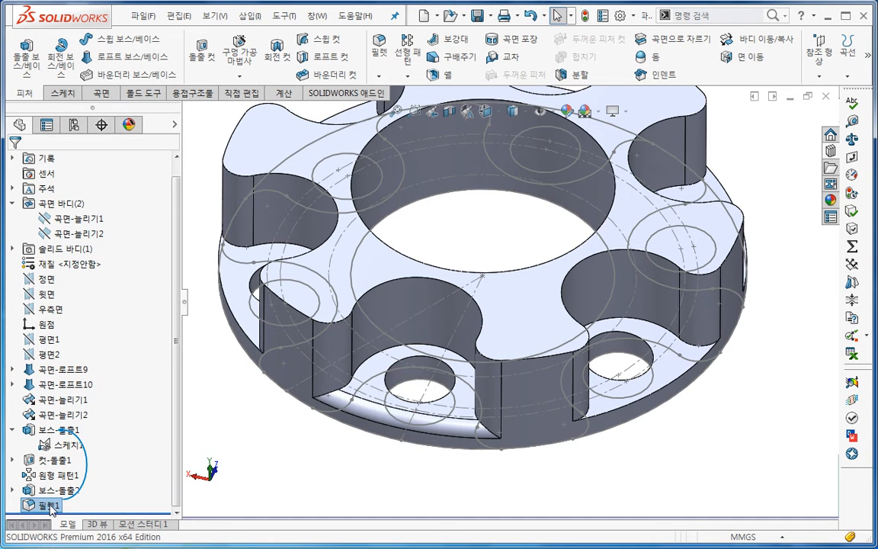
key(Delete)
key(Return)
Roll the model back before the lobed boss and fillet the base ring's whole upper outer edge at 3 mm with a circular profile.
drag(145, 516, 142, 501)
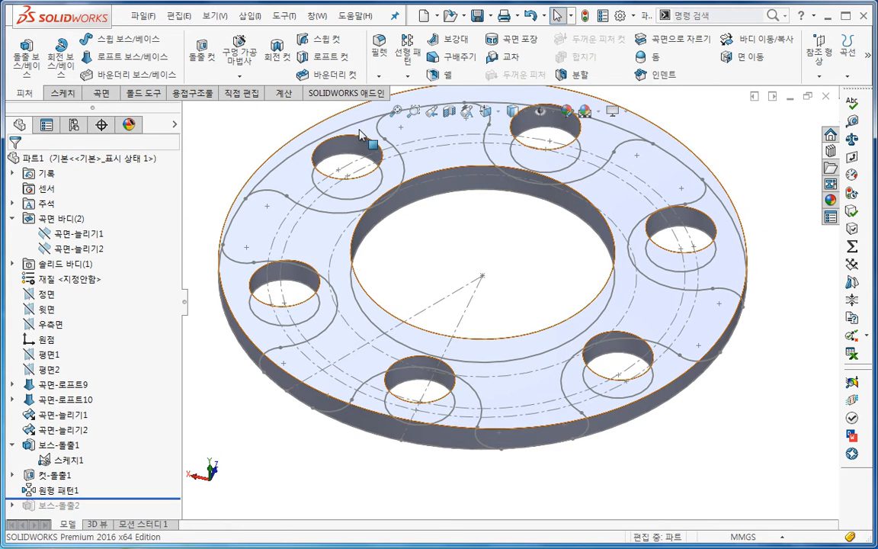
click(378, 47)
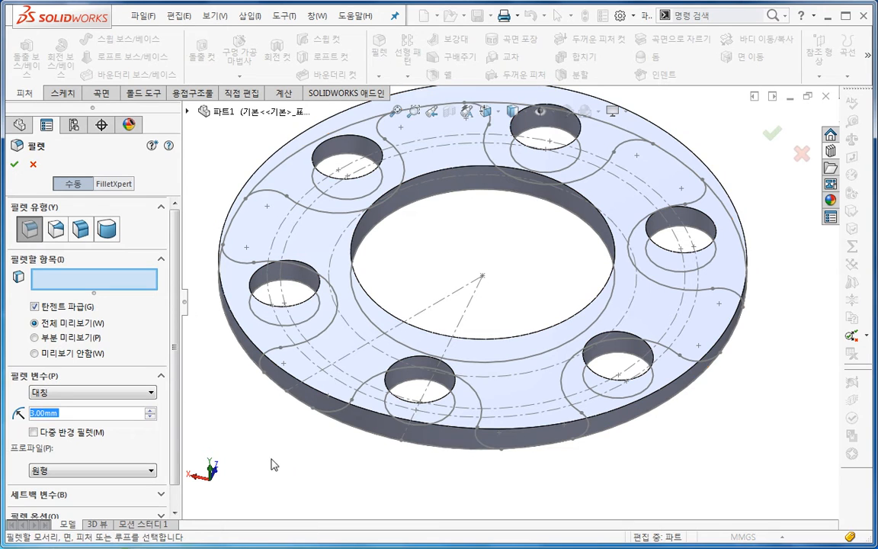
click(318, 411)
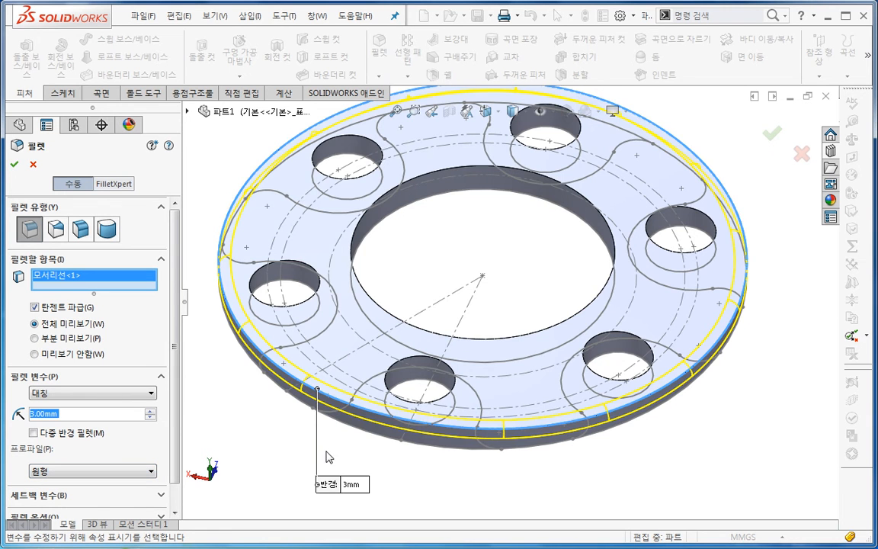
middle_drag(329, 501, 472, 372)
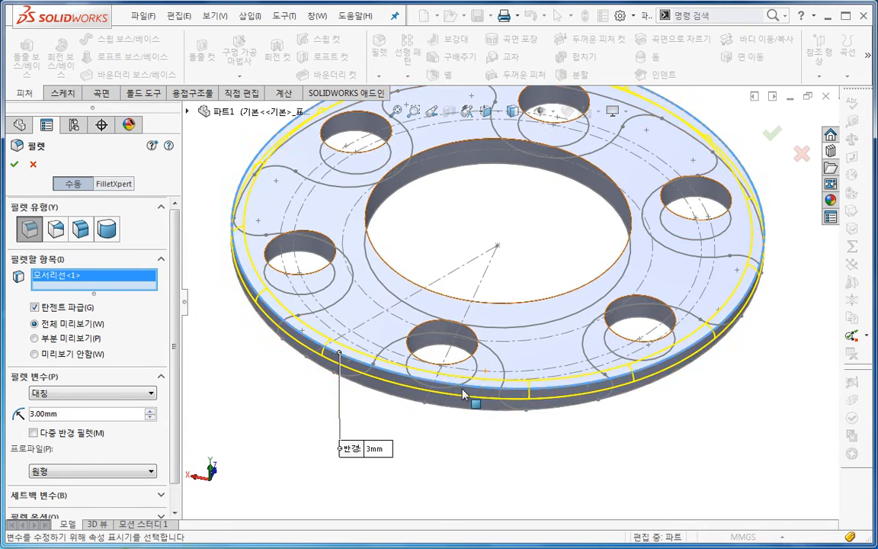
middle_drag(504, 505, 503, 477)
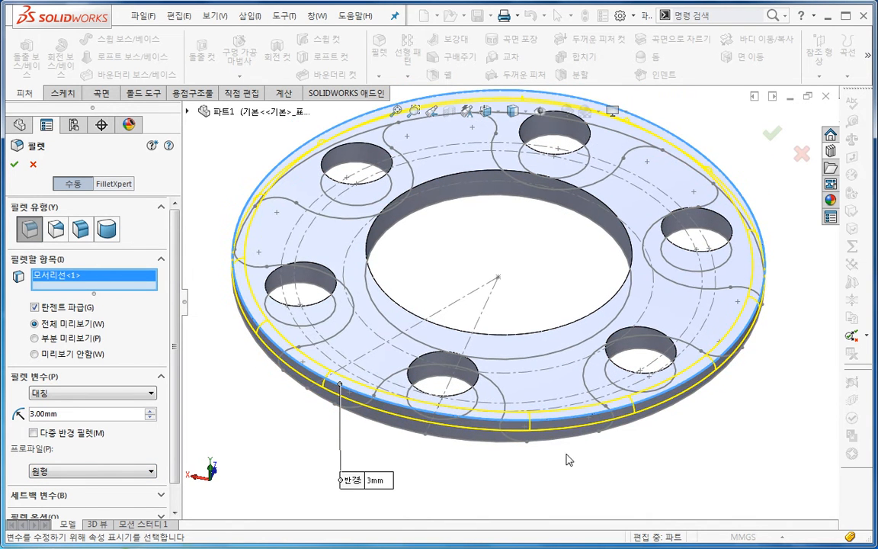
click(114, 471)
click(76, 500)
click(129, 476)
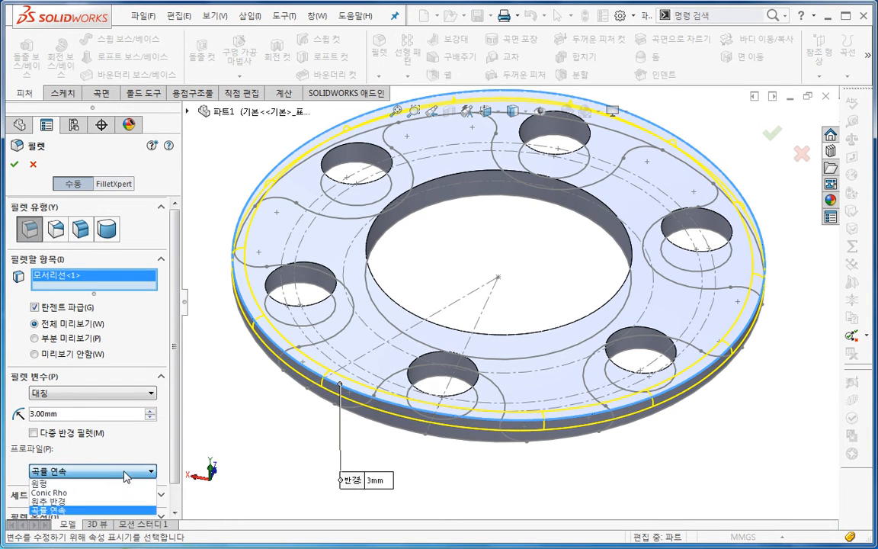
click(68, 486)
click(17, 167)
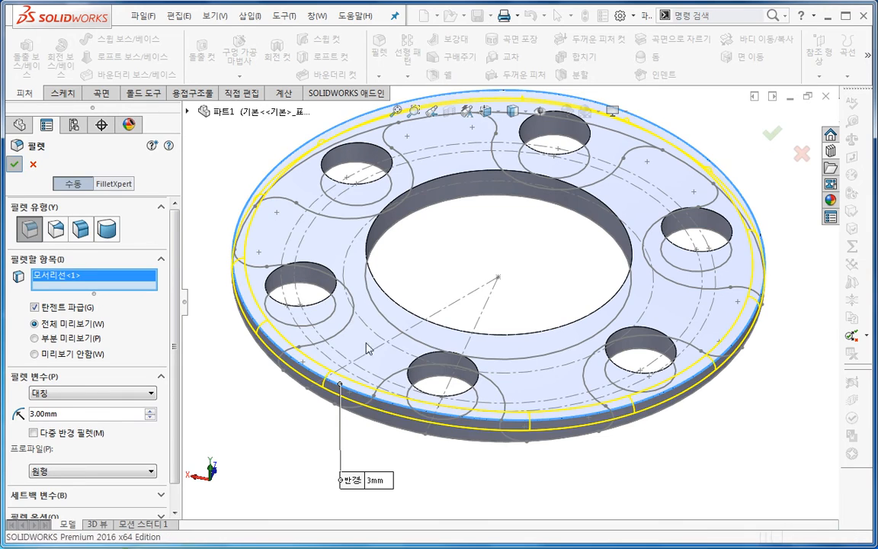
Examine the curvature colour display across the ring's circular-profile fillet and its neighbouring faces, and turn the display off.
scroll(423, 381, up, 2)
mouse_move(683, 464)
middle_down()
mouse_move(644, 474)
mouse_move(642, 463)
mouse_move(674, 451)
middle_up()
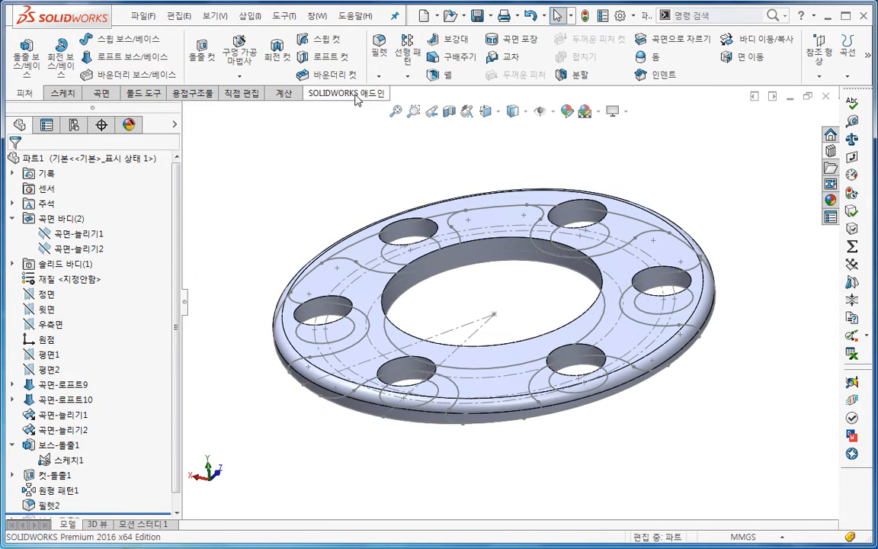
click(282, 93)
click(303, 75)
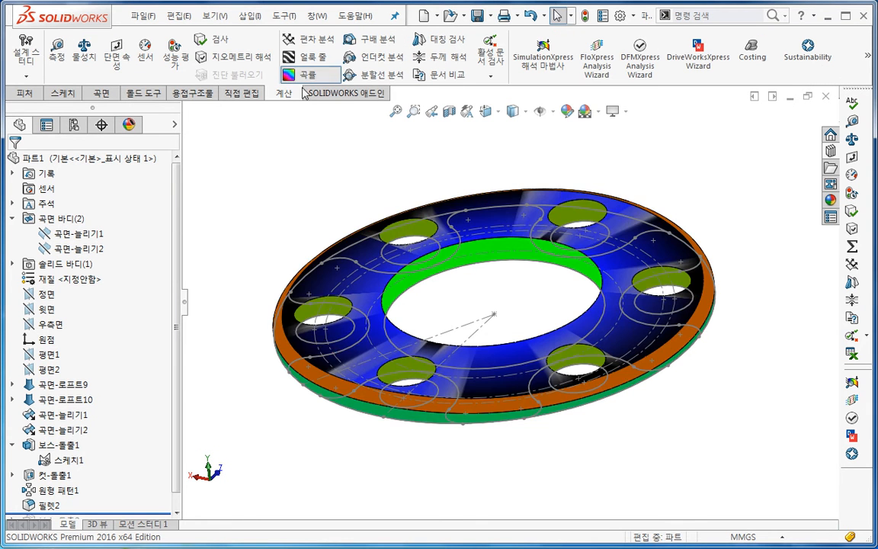
scroll(534, 408, down, 3)
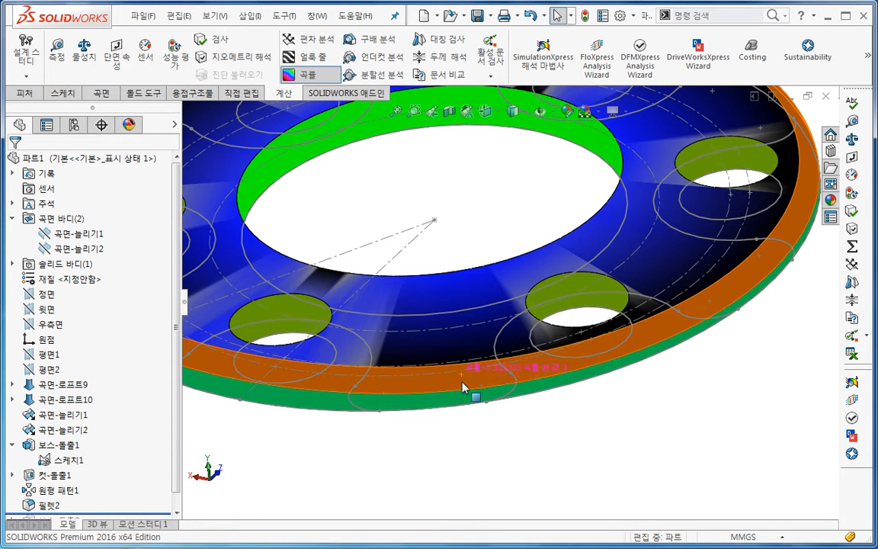
mouse_move(459, 410)
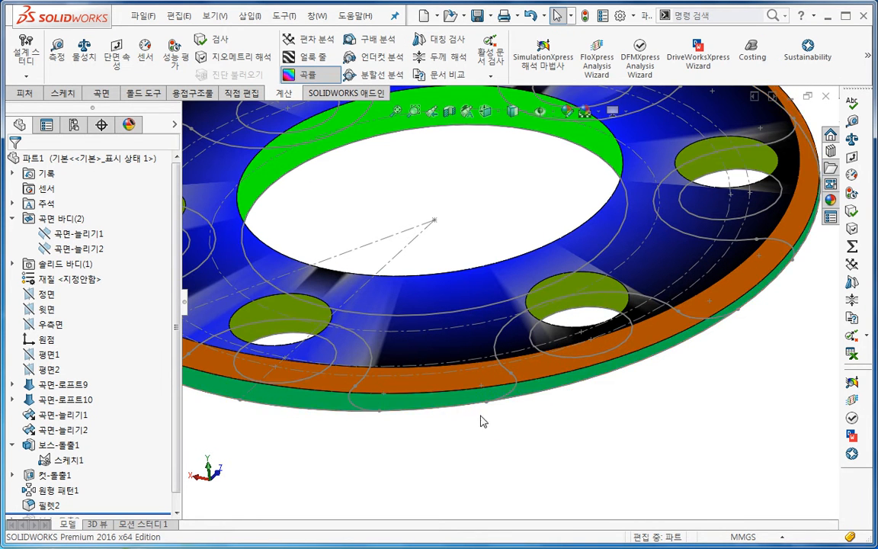
click(305, 75)
key(f)
right_click(47, 504)
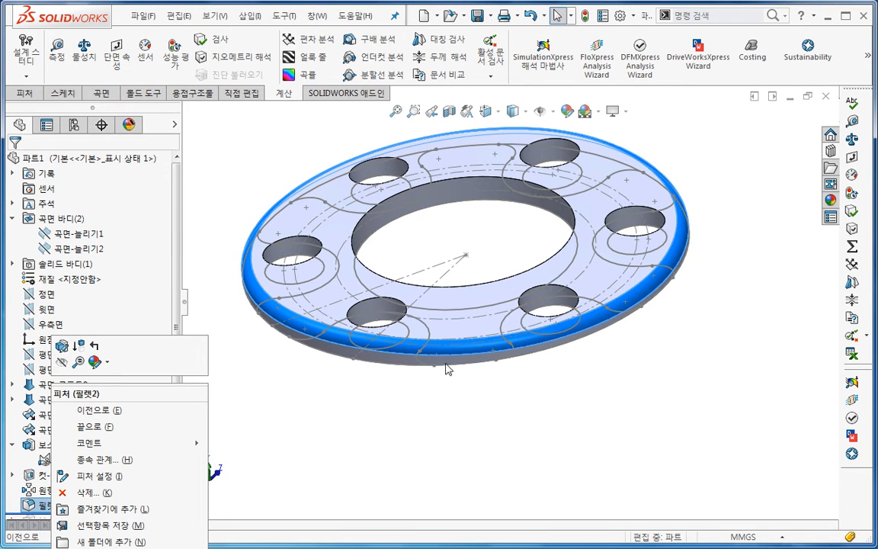
click(318, 446)
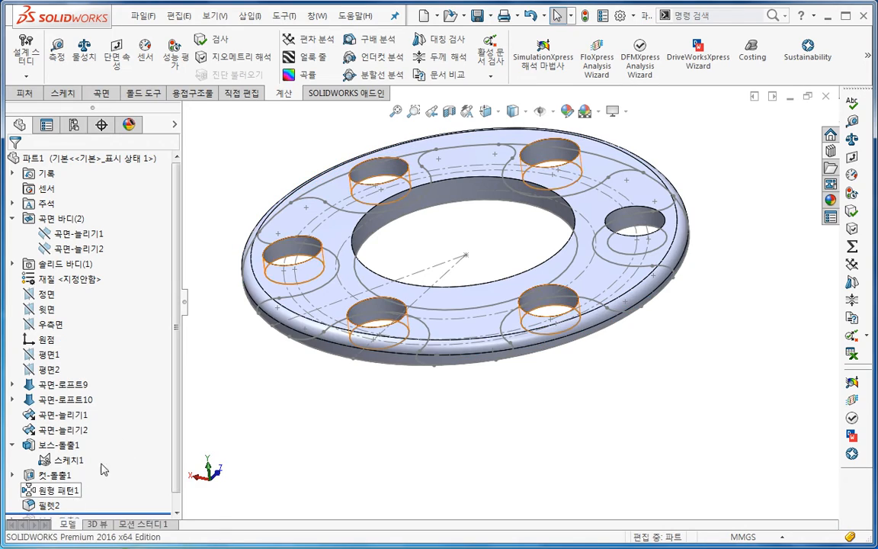
Examine the zebra stripes across the filleted outer edge up close and turn the stripe display off.
click(309, 57)
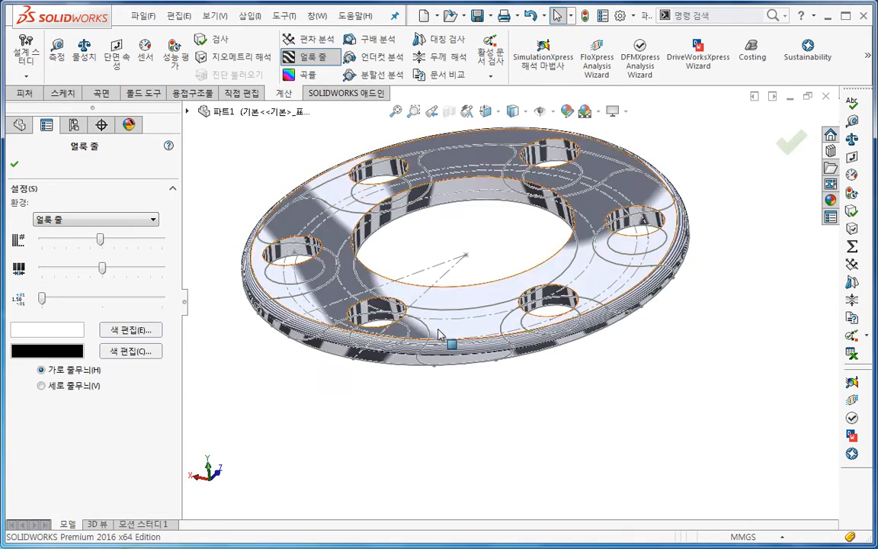
scroll(461, 398, down, 5)
middle_drag(461, 398, 506, 387)
scroll(500, 326, down, 3)
scroll(500, 326, up, 5)
click(289, 56)
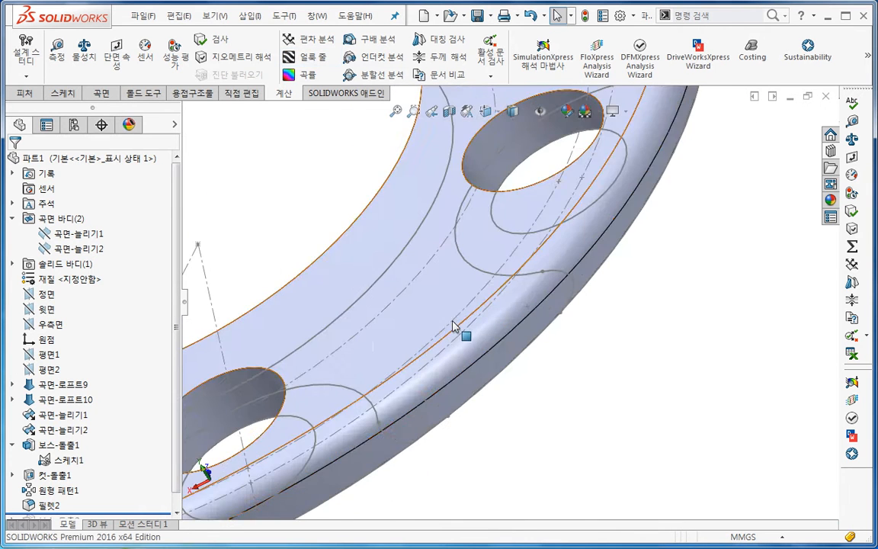
Edit the outer edge fillet and change its profile to curvature continuous.
right_click(49, 505)
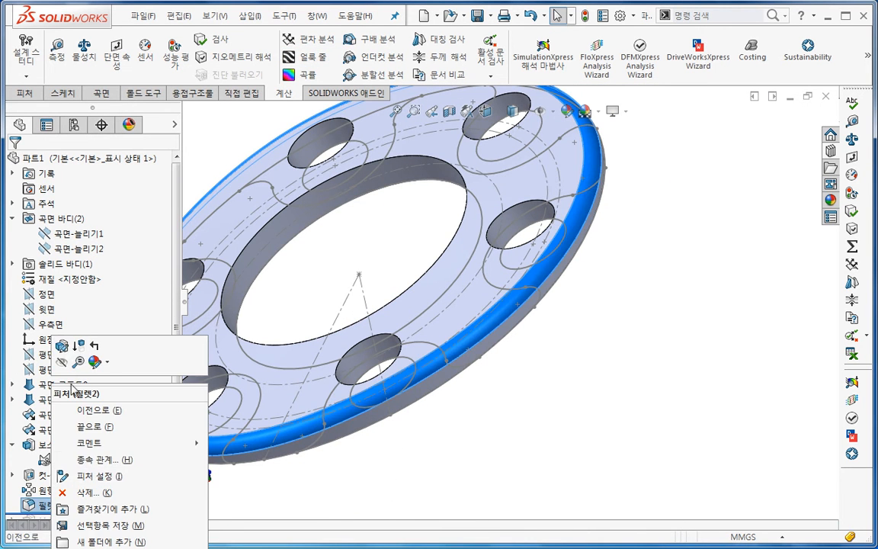
click(64, 348)
click(61, 405)
click(54, 439)
click(14, 164)
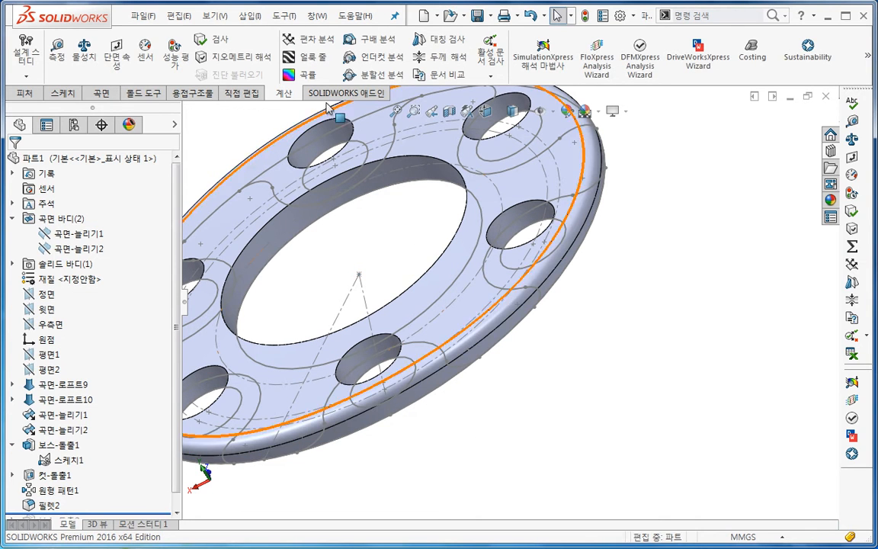
Examine the curvature colour display across the curvature-continuous fillet and the whole ring, and turn the display off.
click(297, 75)
scroll(481, 352, down, 5)
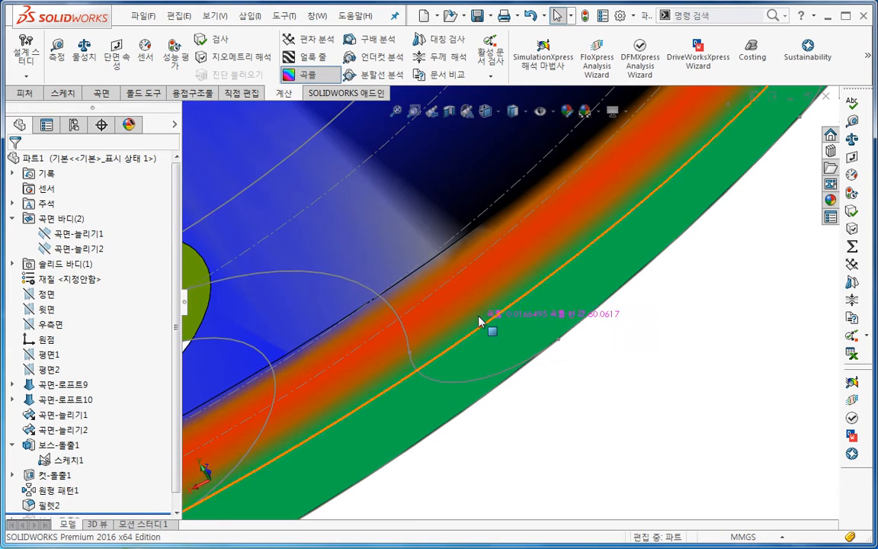
scroll(487, 359, up, 5)
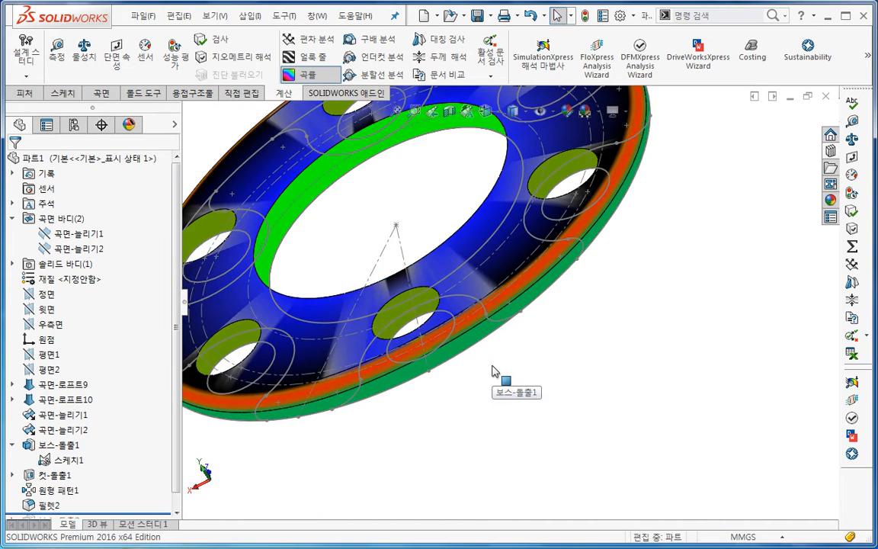
scroll(493, 368, up, 4)
middle_drag(494, 367, 417, 313)
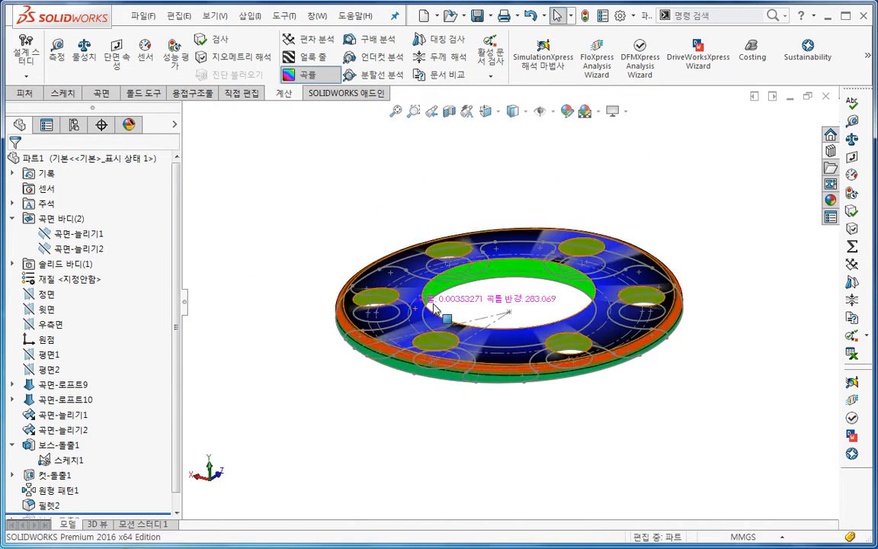
scroll(496, 317, down, 3)
mouse_move(496, 317)
middle_down()
mouse_move(505, 359)
mouse_move(497, 324)
middle_up()
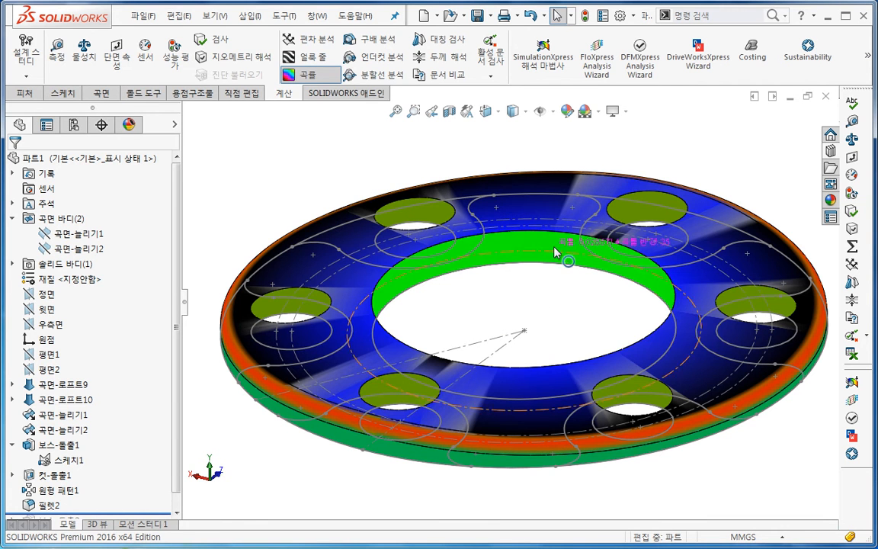
click(299, 74)
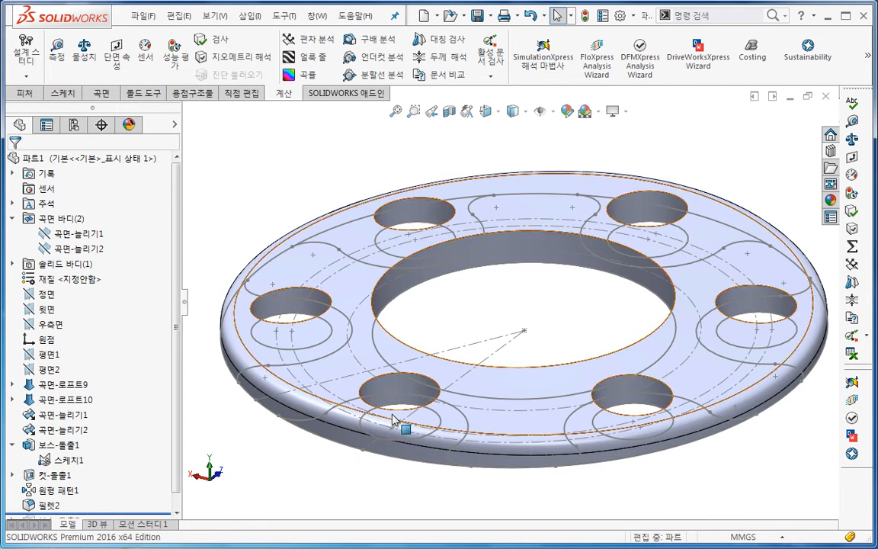
Reopen the outer edge fillet for editing and change its profile to Conic Rho.
right_click(47, 504)
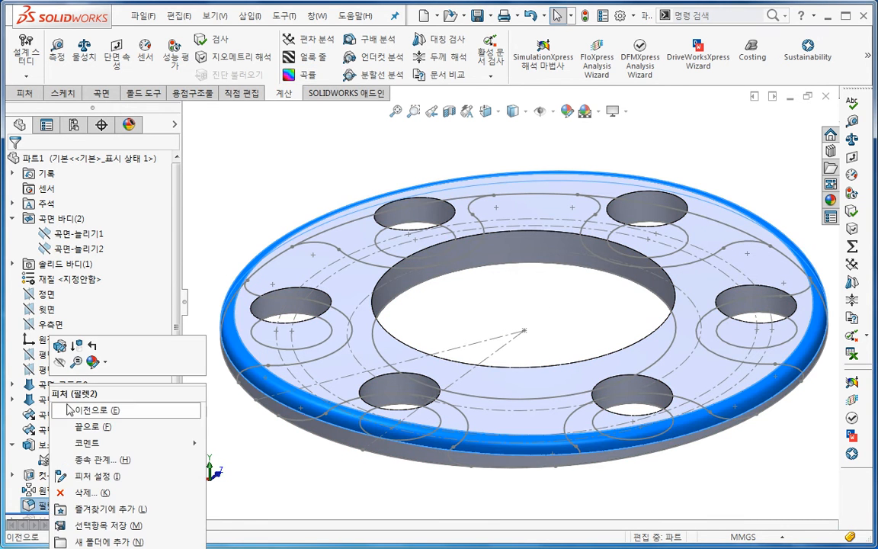
click(59, 347)
click(91, 400)
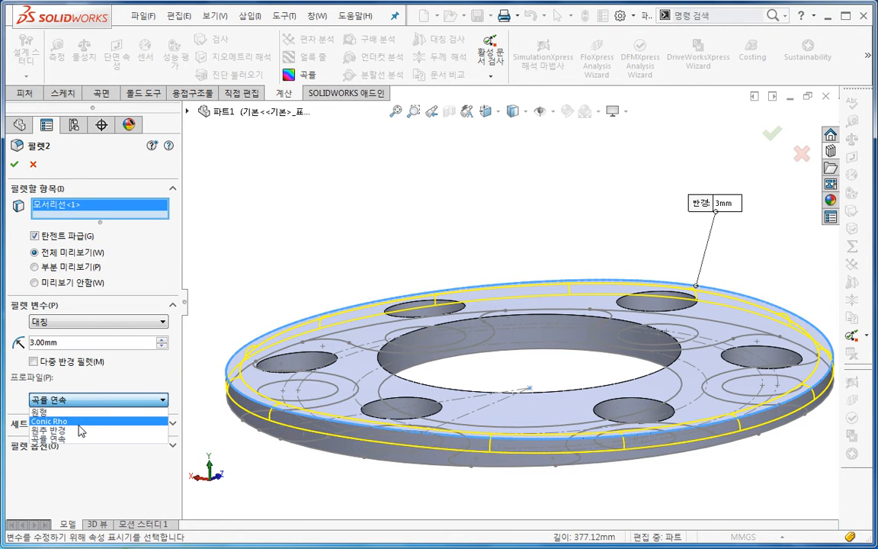
click(76, 421)
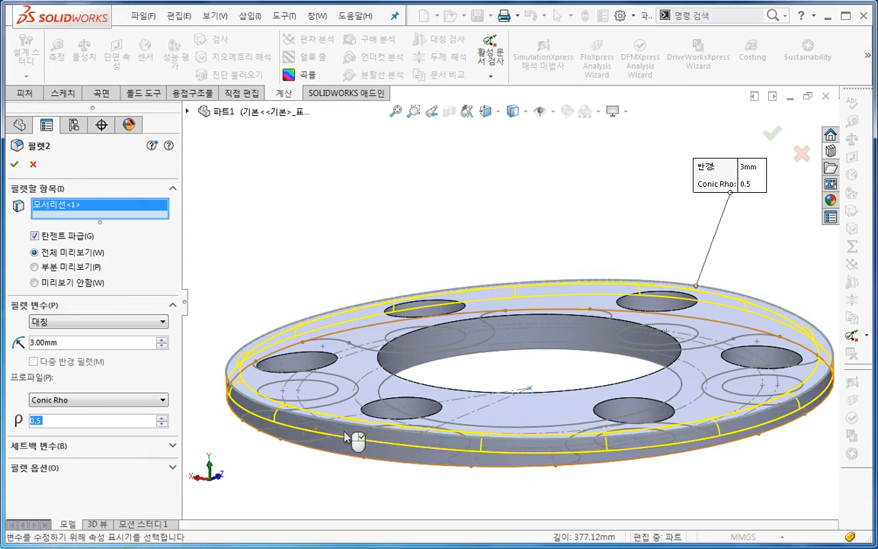
Set the fillet's conic rho value to 0.1 and apply it to the ring's outer edge.
scroll(427, 415, up, 2)
middle_drag(397, 476, 570, 459)
key(space)
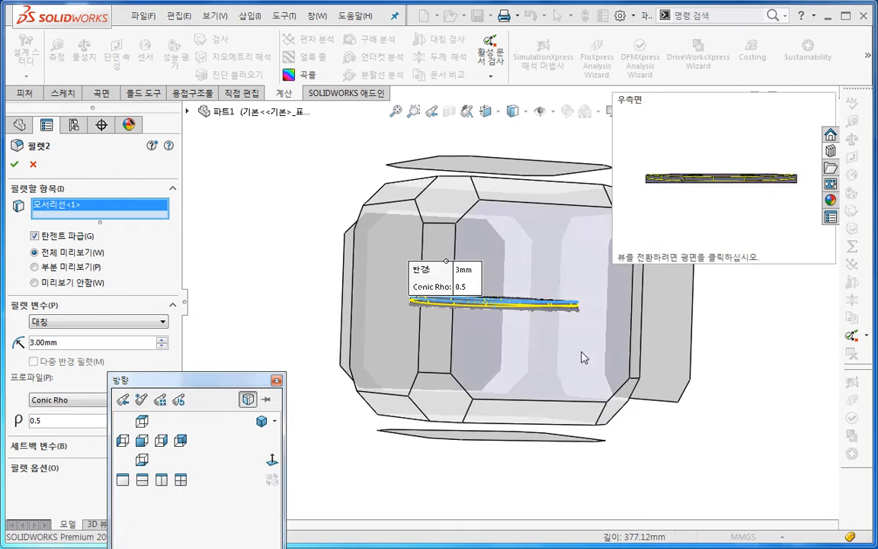
click(591, 362)
scroll(740, 304, down, 5)
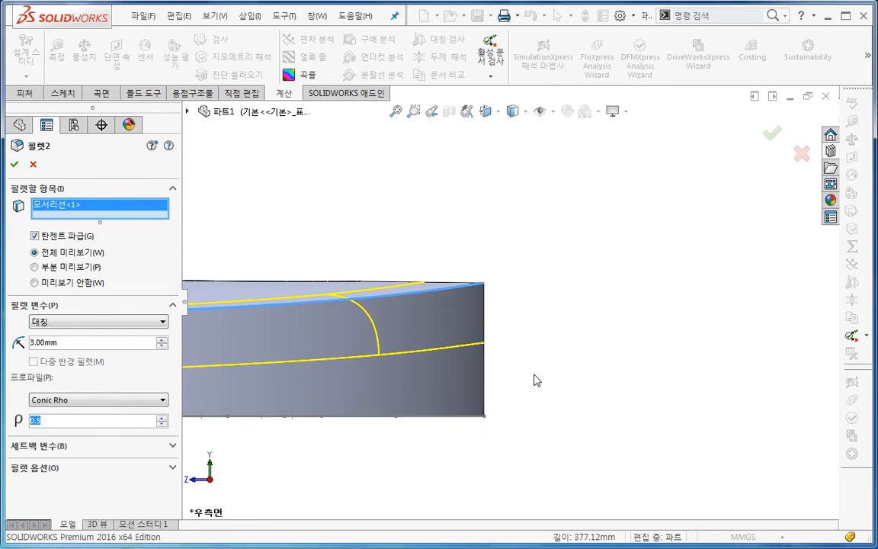
ctrl+middle_drag(531, 378, 651, 385)
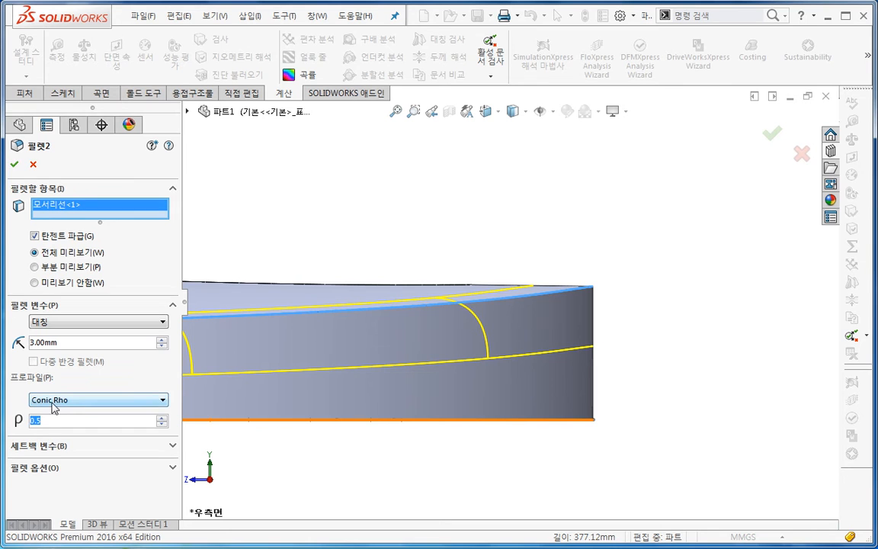
text(0.1)
key(Return)
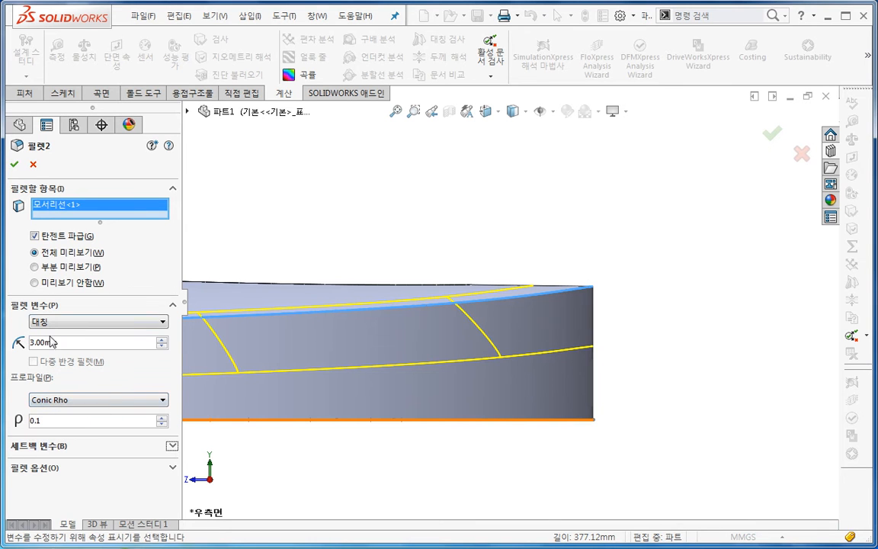
click(14, 165)
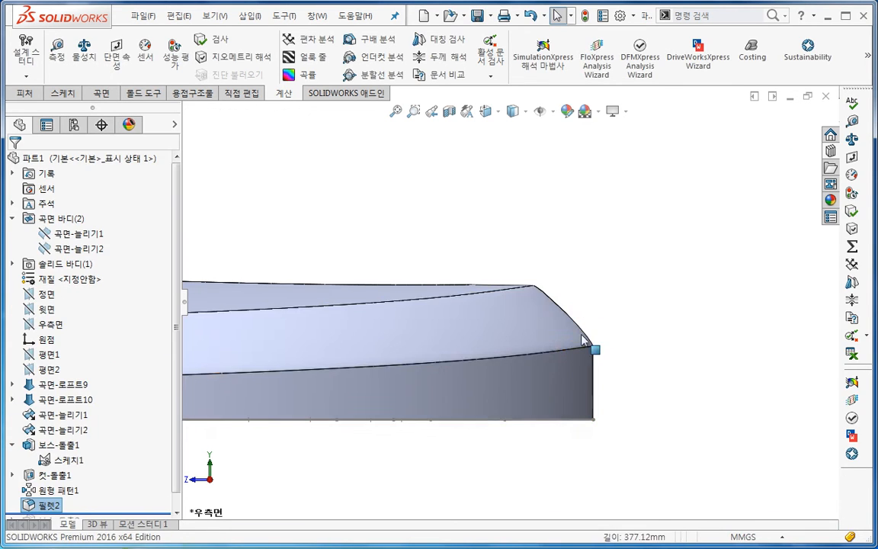
Edit the outer edge fillet again and set its conic rho value to 0.9.
right_click(53, 507)
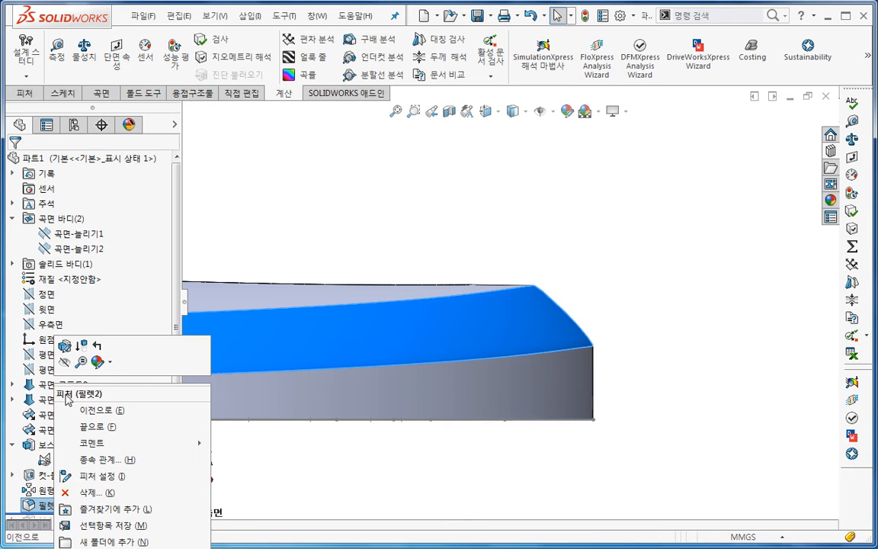
click(66, 349)
drag(64, 422, 3, 428)
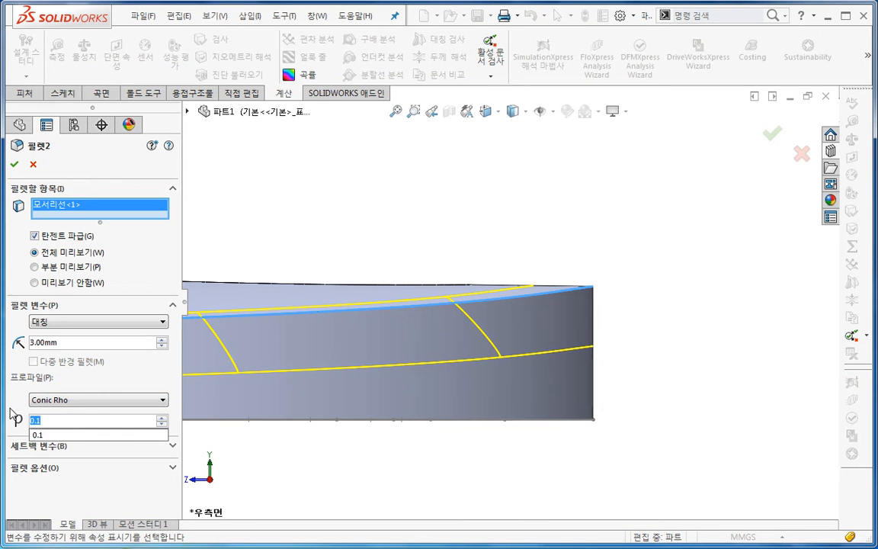
text(0.9)
key(Tab)
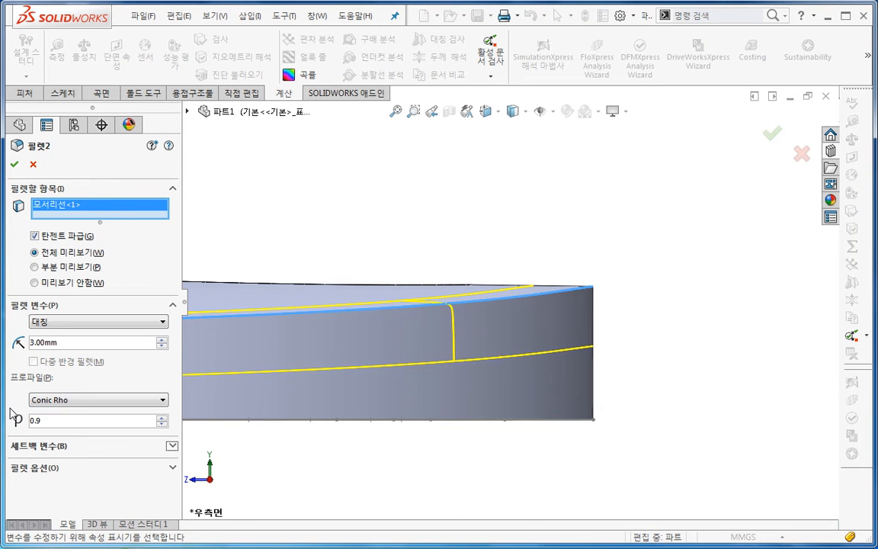
click(14, 164)
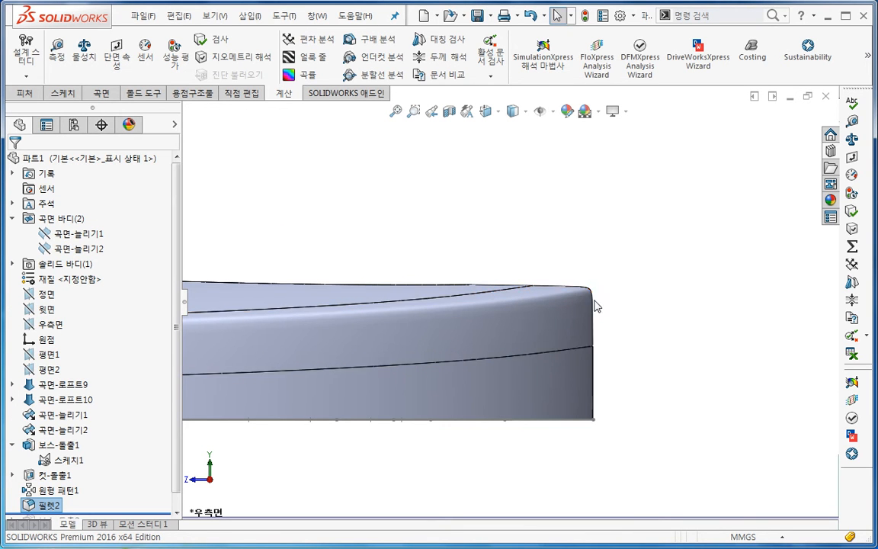
scroll(529, 366, up, 1)
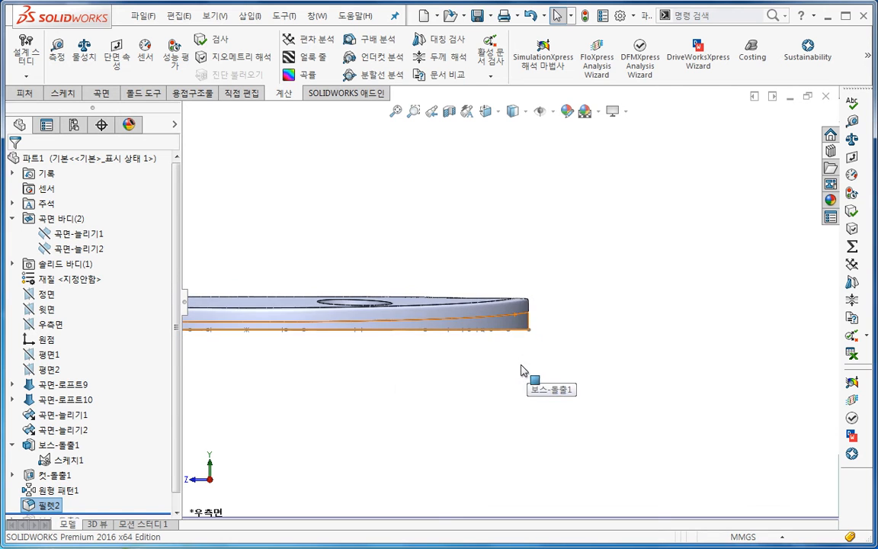
Edit the outer edge fillet and change its profile to Circular with a 3 mm radius.
middle_drag(429, 368, 410, 417)
scroll(449, 320, down, 1)
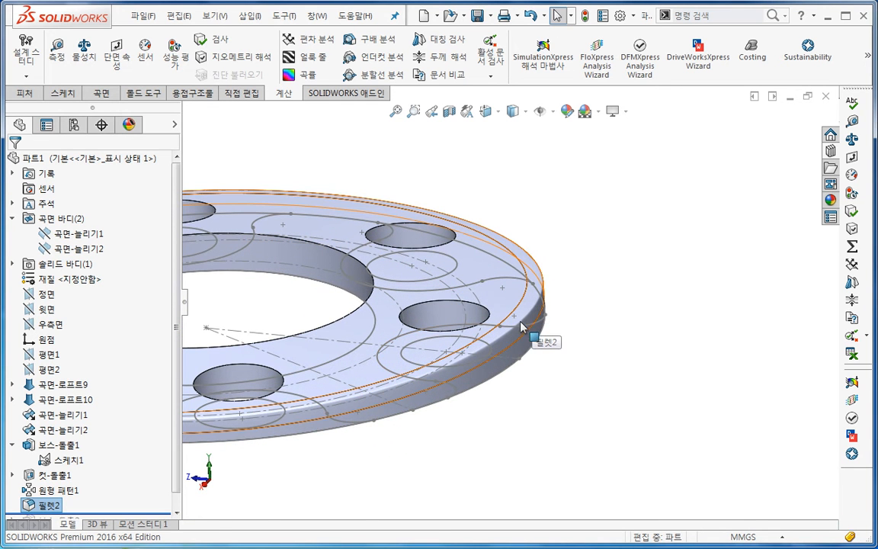
right_click(42, 509)
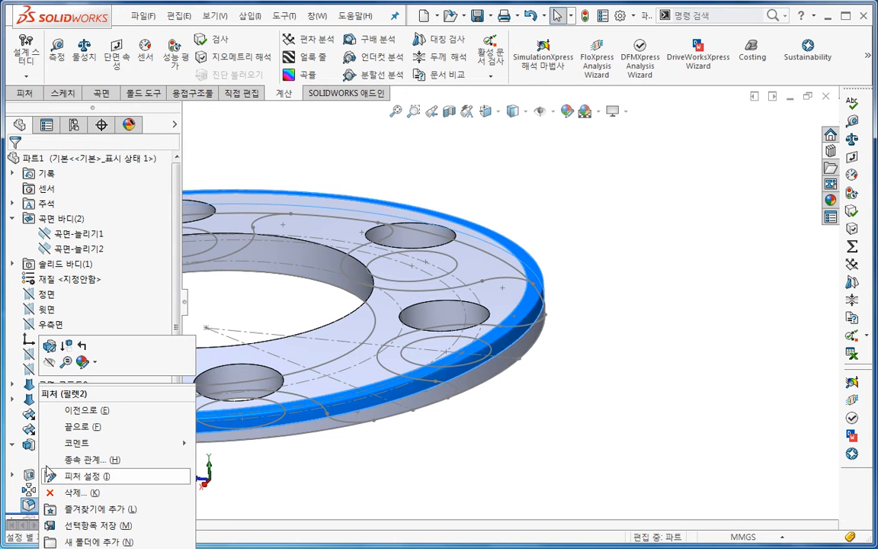
click(46, 345)
drag(69, 422, 13, 420)
click(87, 404)
click(76, 411)
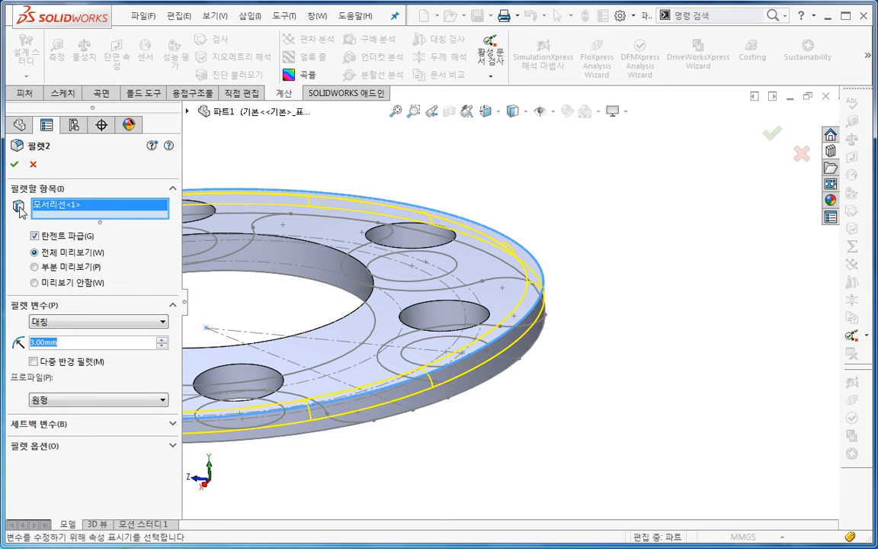
click(15, 165)
Roll the feature history forward to include the lobed ring extrusion above the filleted base.
key(f)
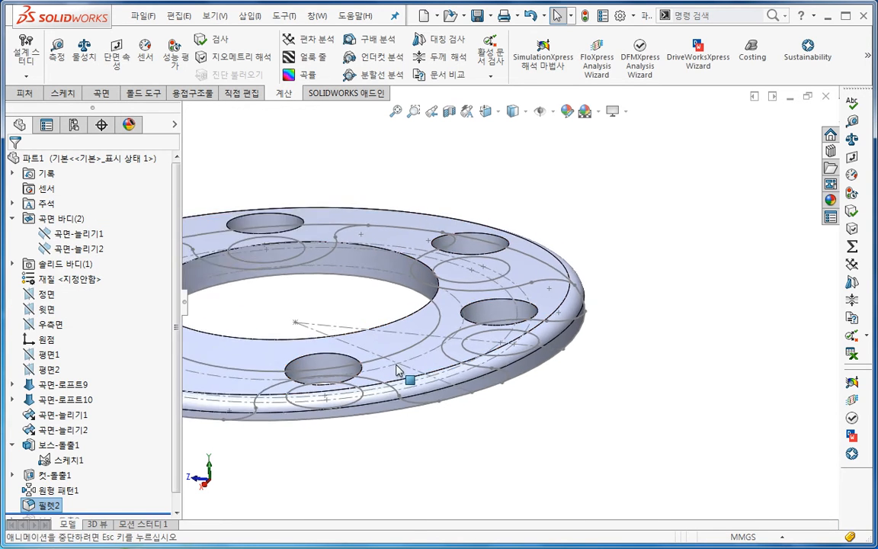
middle_drag(472, 394, 427, 416)
scroll(176, 461, down, 1)
drag(115, 503, 114, 514)
middle_drag(423, 496, 445, 503)
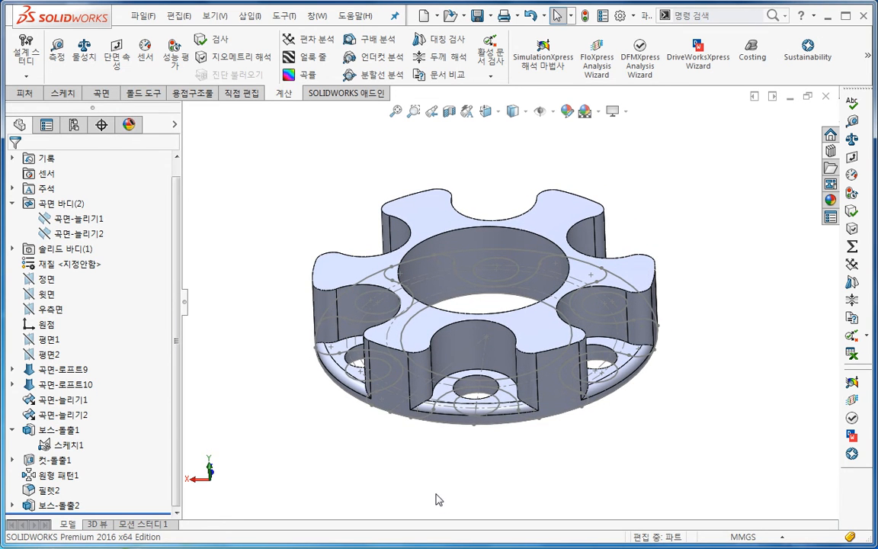
middle_drag(429, 493, 410, 503)
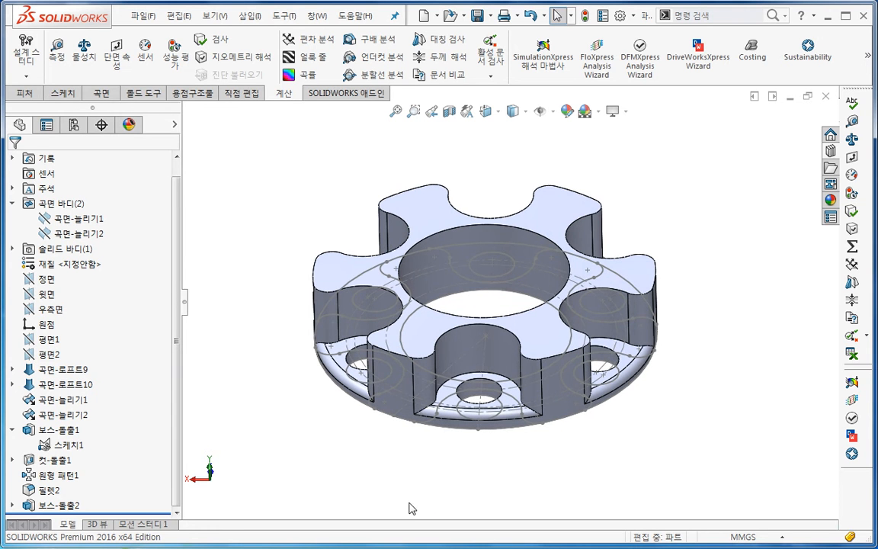
Extrude the 60 mm central circle of the base sketch 74 mm upward as a boss merged with the body.
click(26, 92)
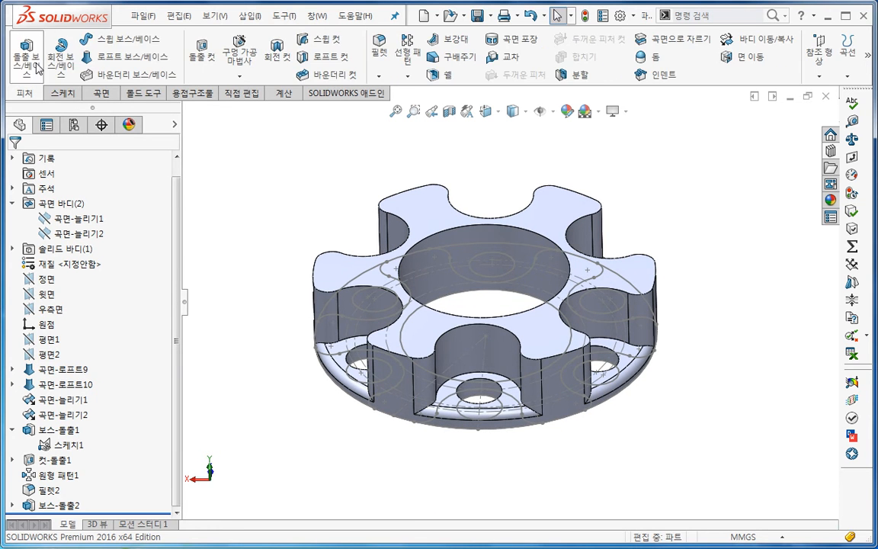
click(36, 69)
click(525, 300)
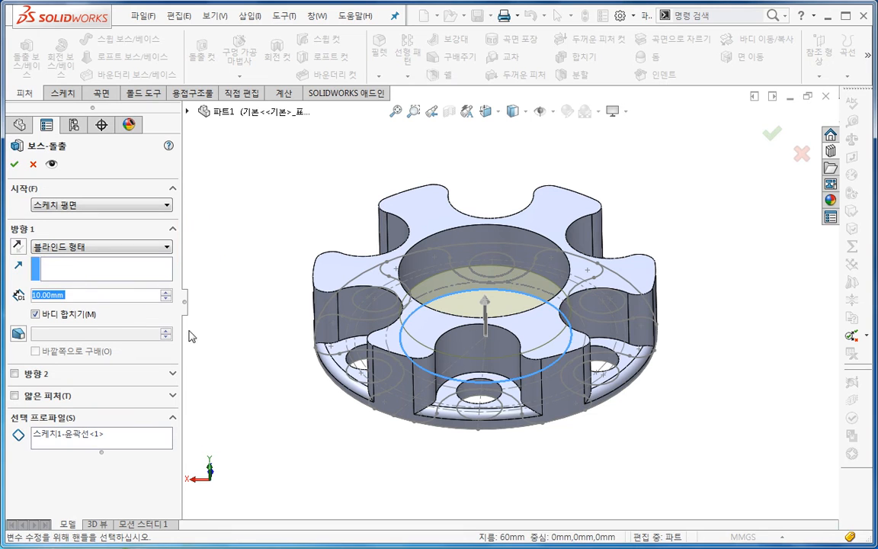
text(74)
key(Return)
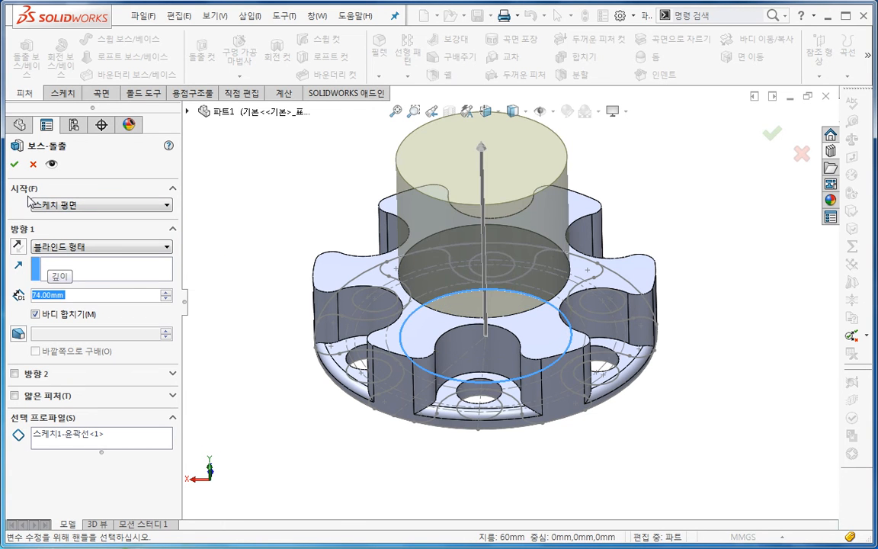
click(20, 167)
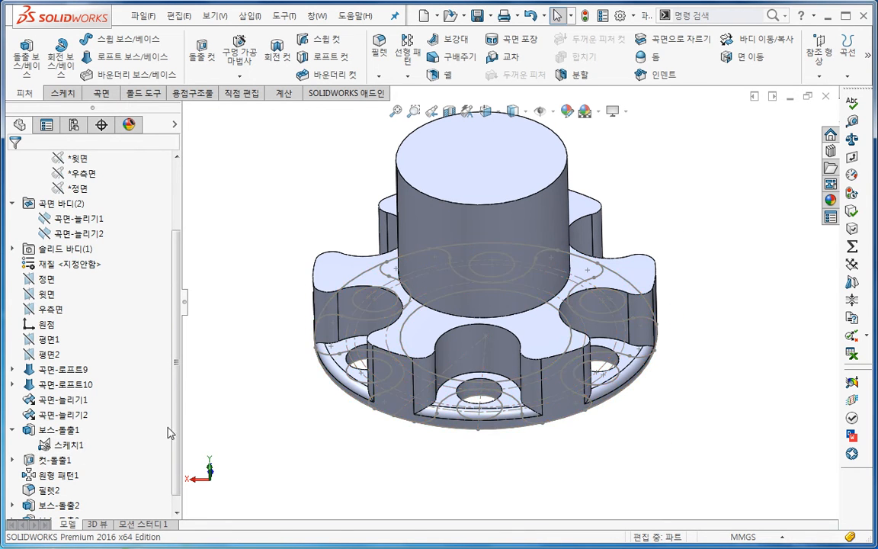
ctrl+middle_drag(340, 444, 360, 489)
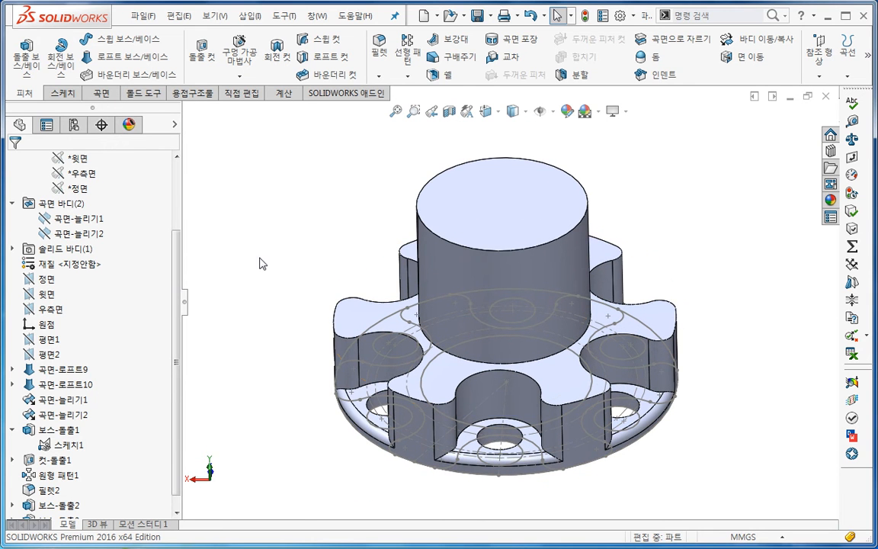
Hide the sketches in the graphics area.
click(550, 112)
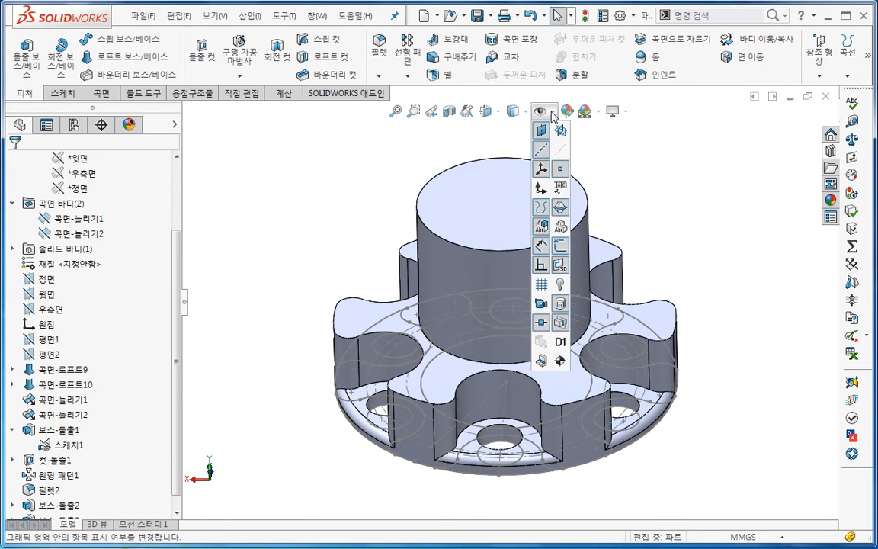
click(560, 245)
middle_drag(708, 255, 584, 349)
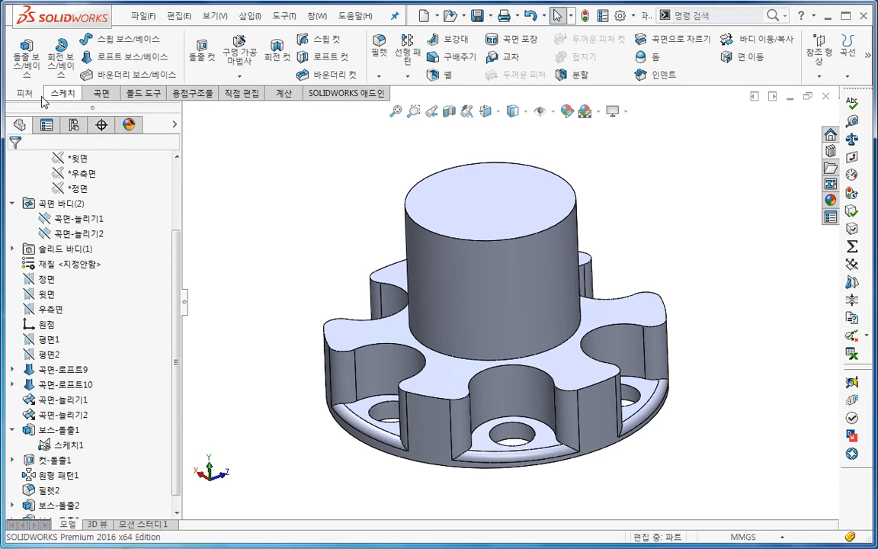
Start a constant-size 10 mm circular fillet on one lobe's outer top edge and turn off tangent propagation.
click(387, 59)
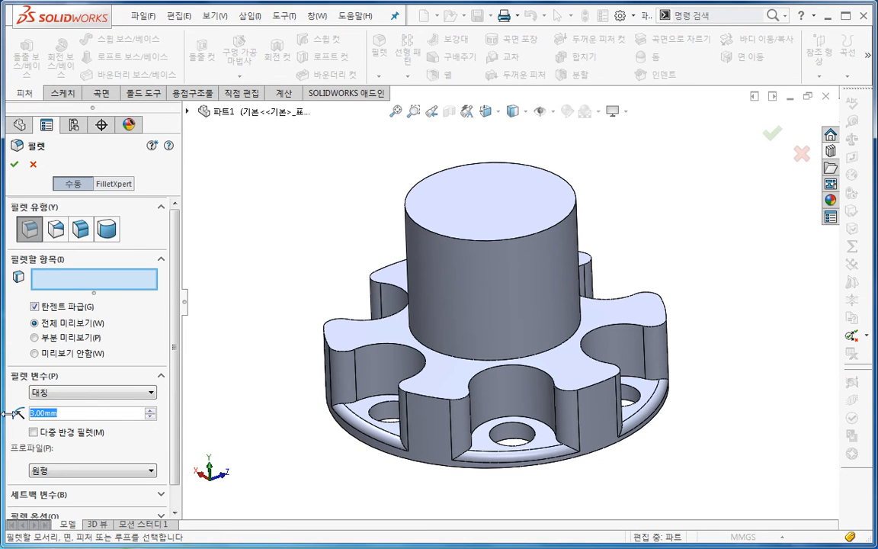
text(10)
key(Tab)
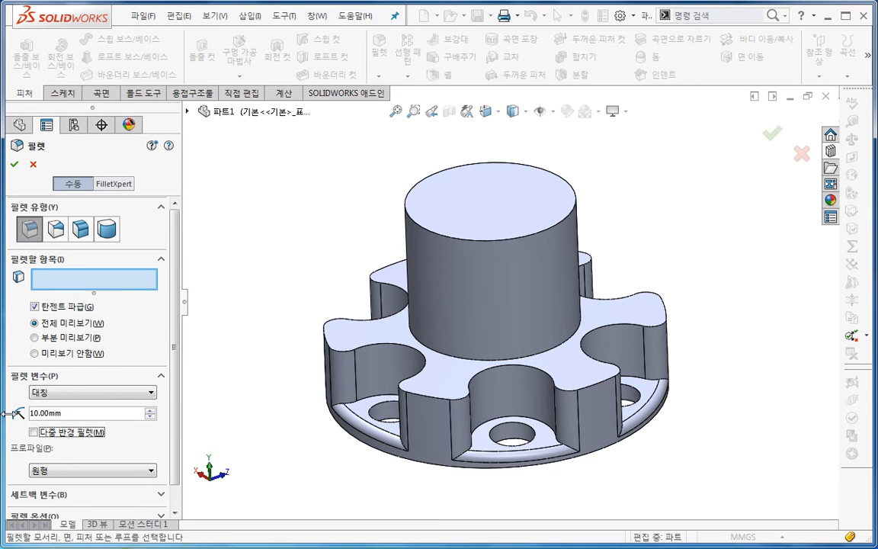
click(100, 281)
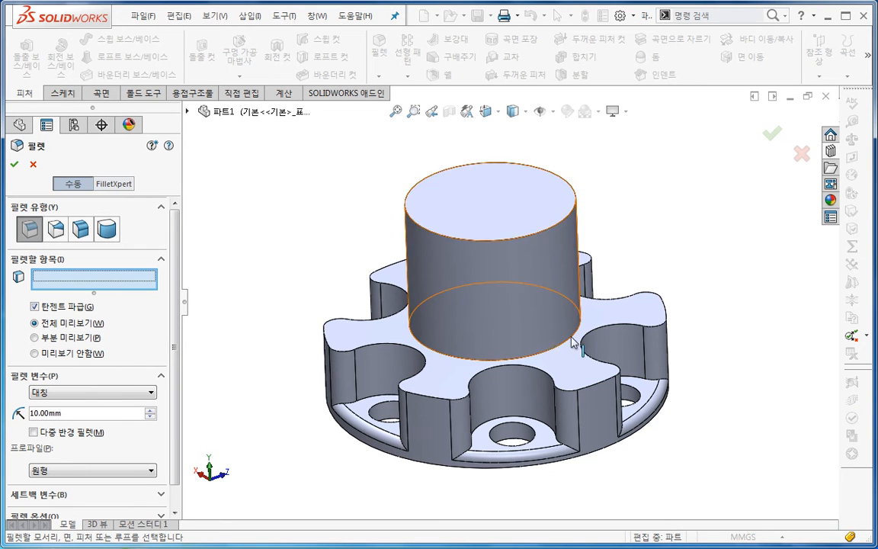
click(667, 312)
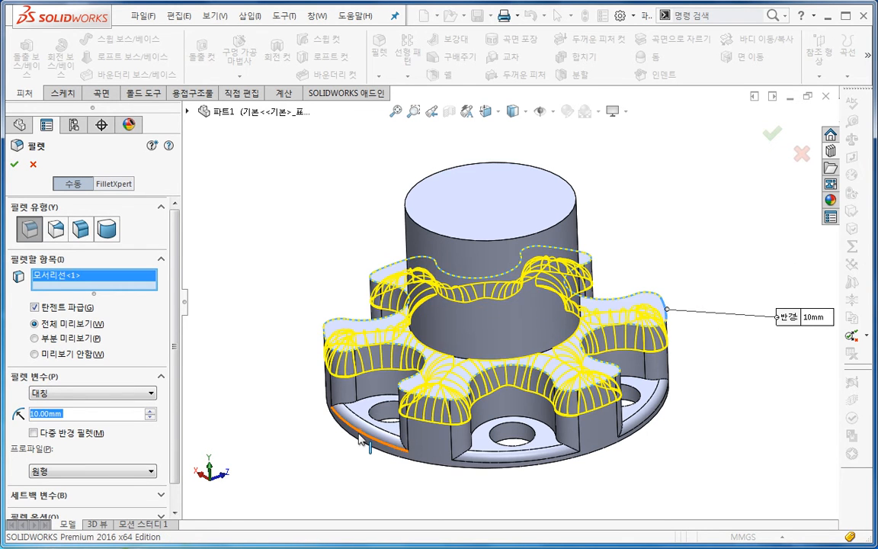
click(70, 310)
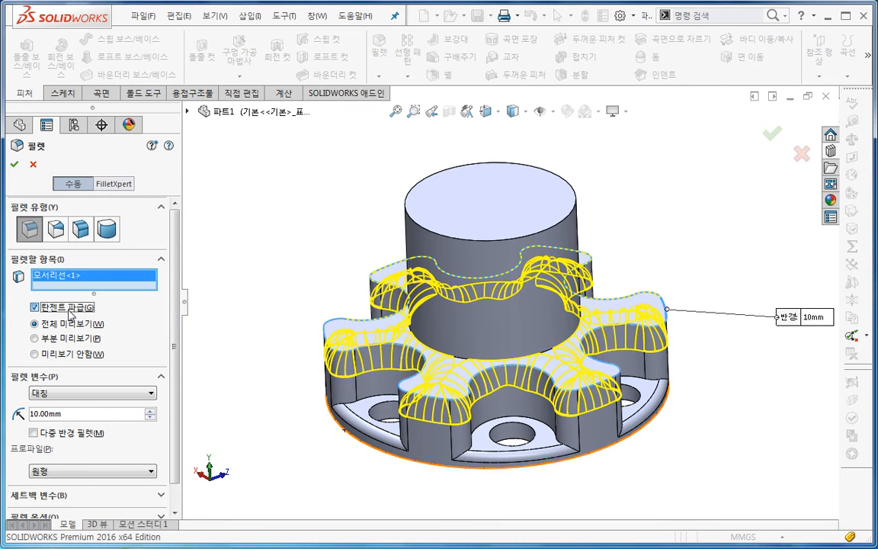
Add the outer top edges of the other five lobes to the 10 mm fillet and apply it.
click(608, 387)
click(437, 404)
click(332, 349)
middle_drag(263, 416, 336, 462)
click(358, 367)
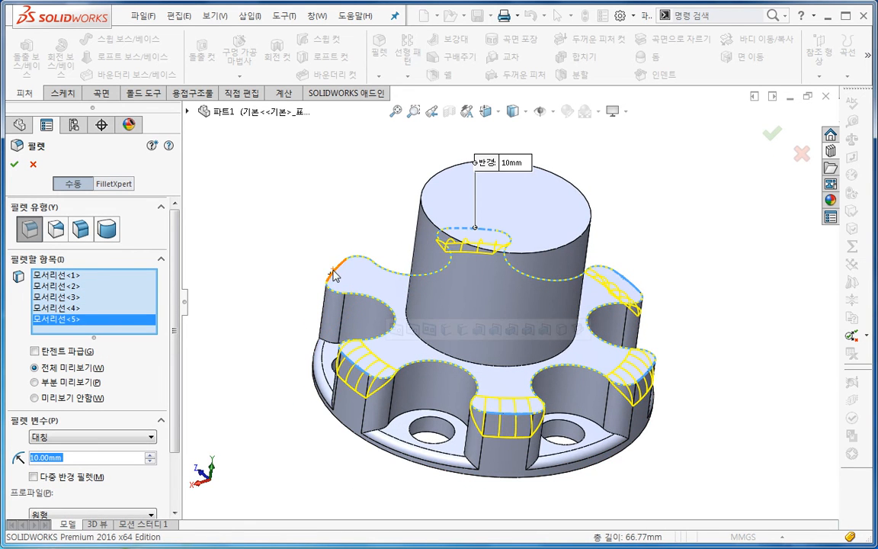
click(332, 281)
middle_drag(229, 339, 316, 419)
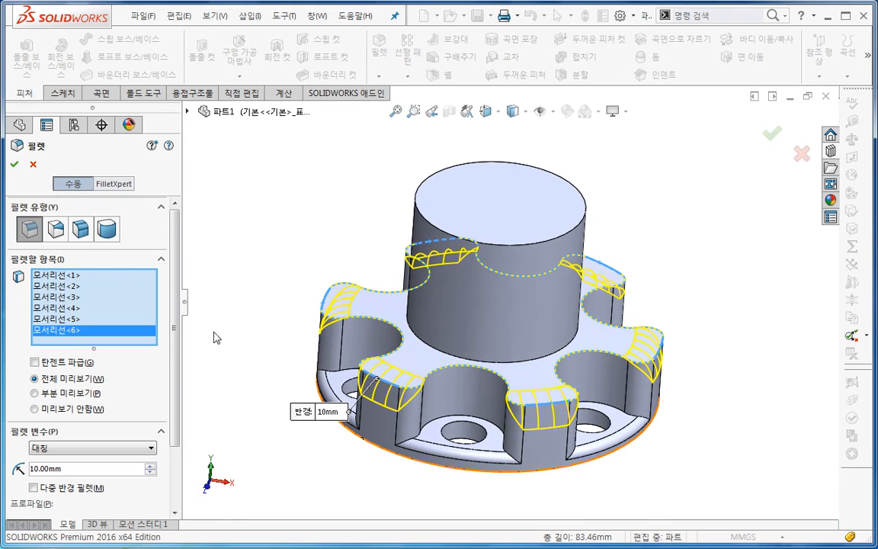
click(14, 164)
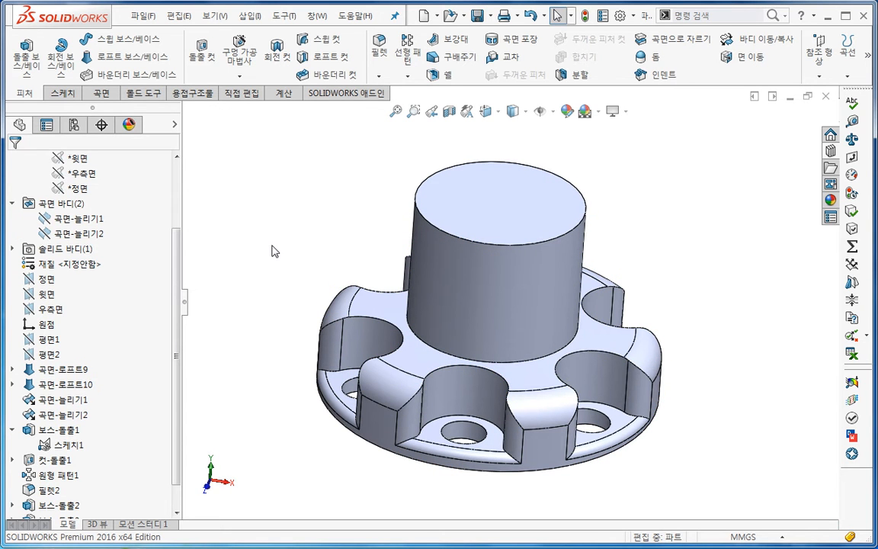
Start a variable-size fillet with a symmetric 1 mm radius.
scroll(631, 466, down, 5)
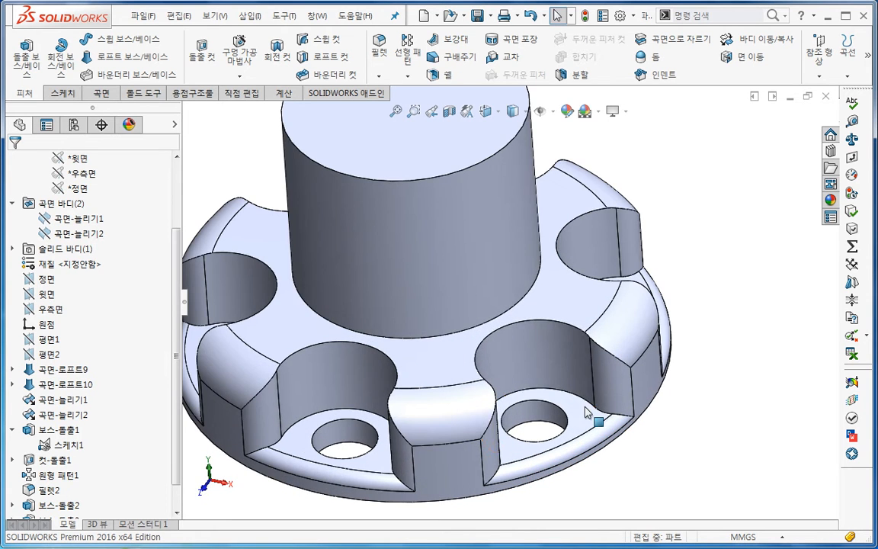
middle_drag(451, 383, 646, 384)
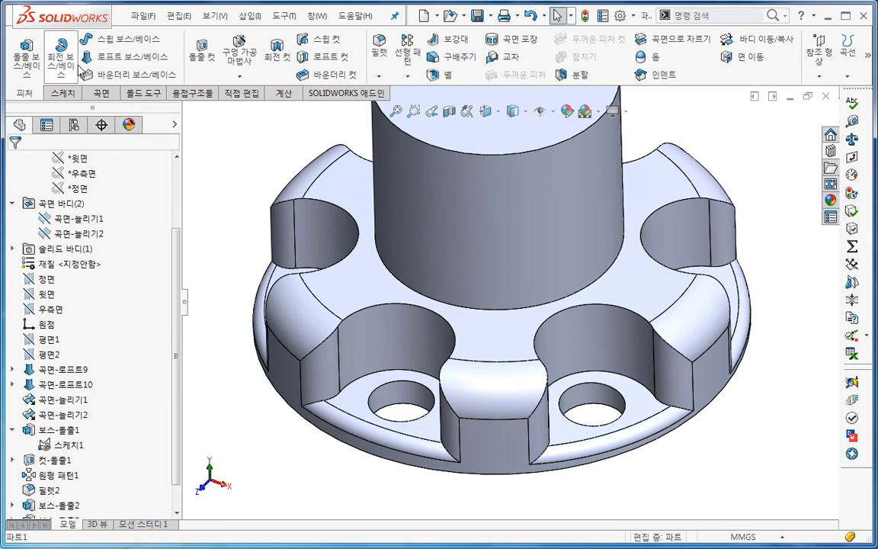
click(379, 67)
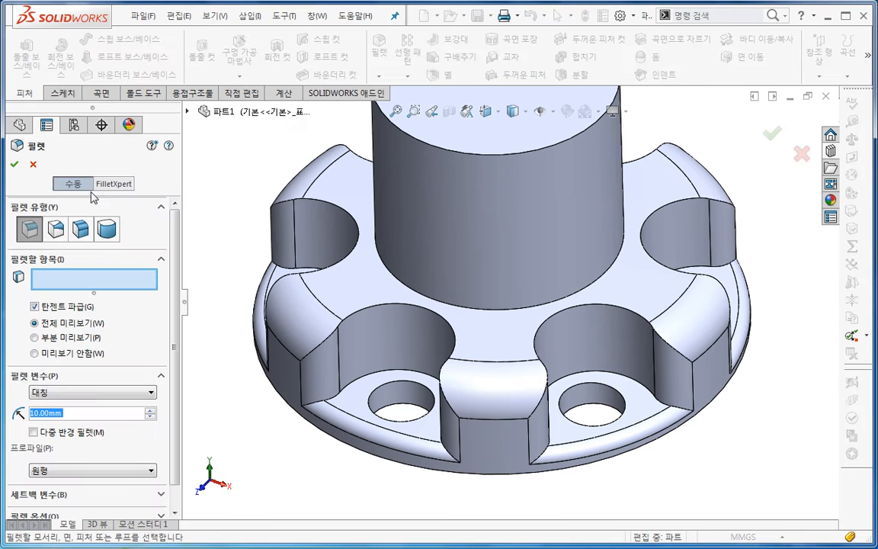
click(54, 230)
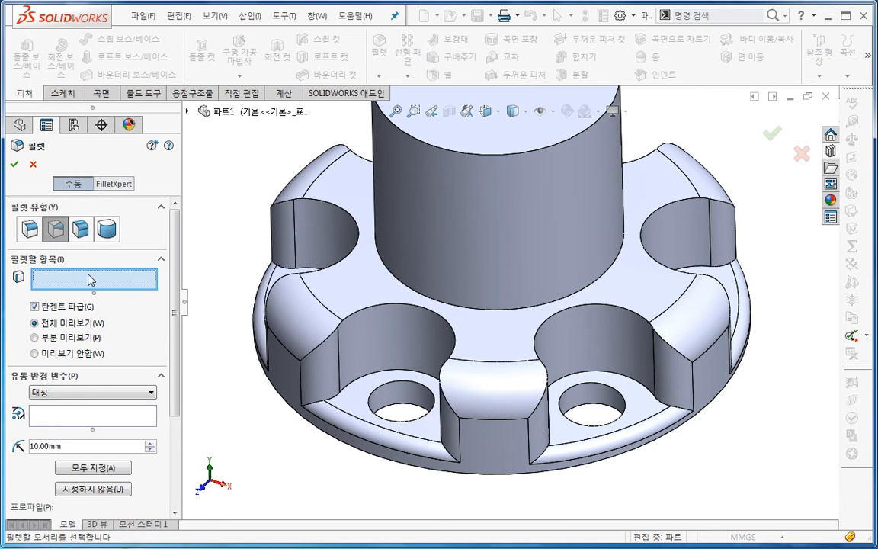
click(68, 446)
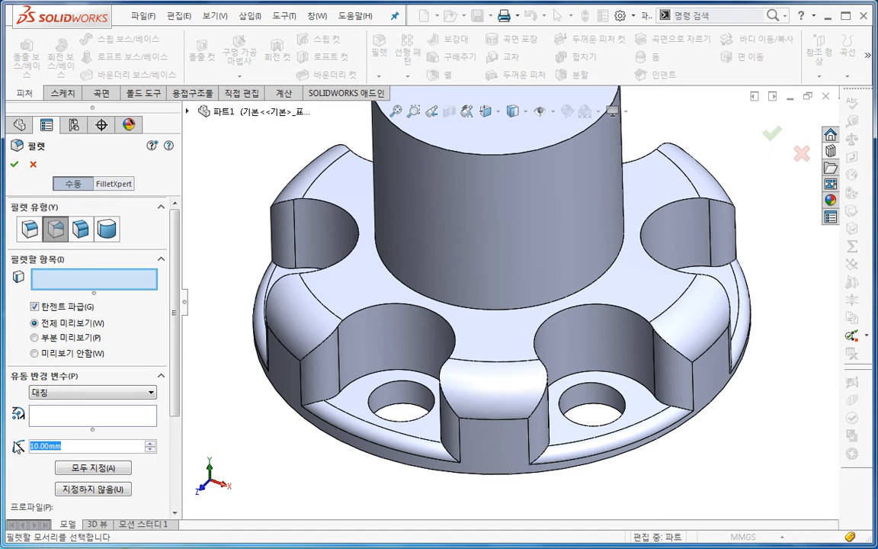
text(1)
key(Tab)
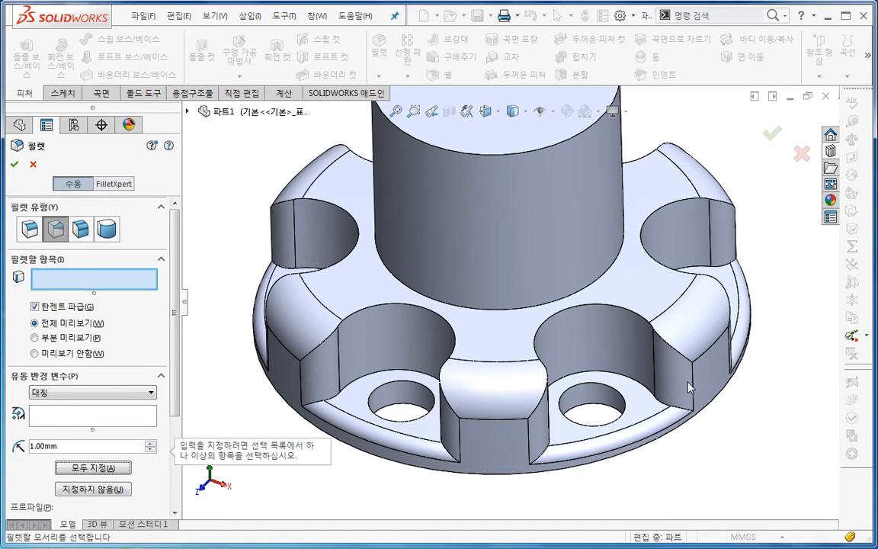
Select the five connected edges along the upper rim of one notch between two lobes for the variable-size fillet.
click(679, 354)
scroll(618, 298, down, 5)
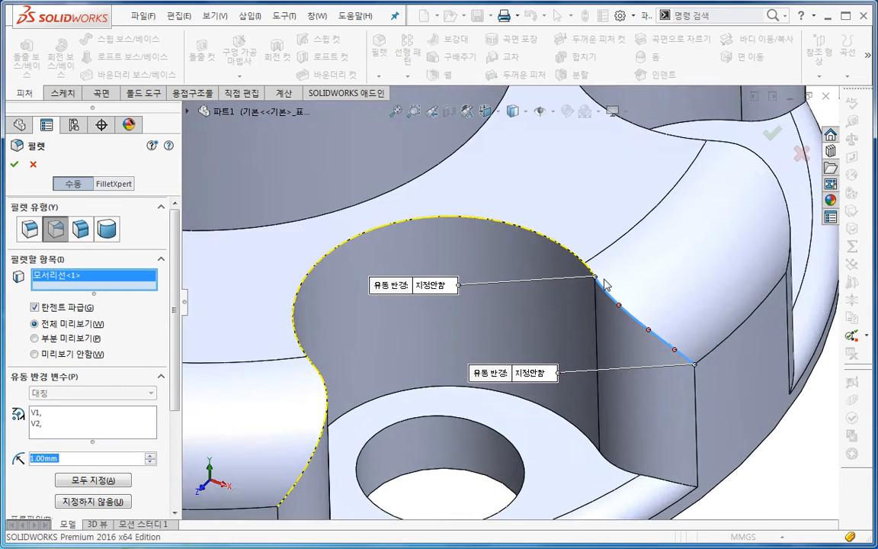
click(565, 268)
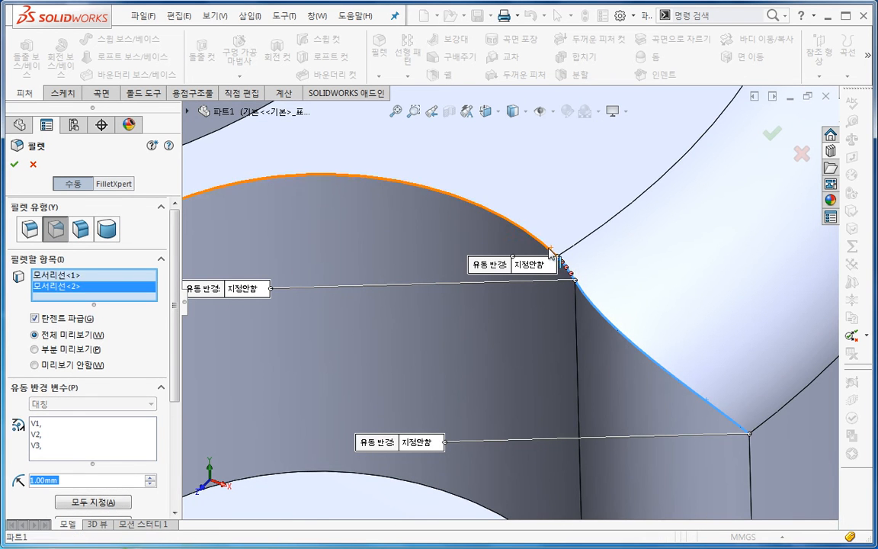
click(556, 253)
scroll(515, 320, up, 5)
scroll(278, 404, down, 4)
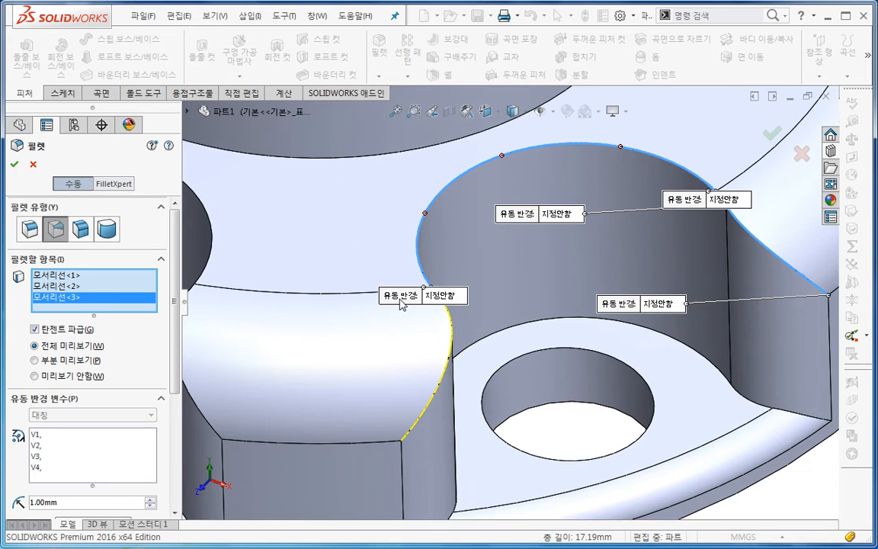
click(448, 308)
click(460, 326)
Spread the variable radius callouts around the notch so that each control point's label is clearly separated.
scroll(465, 358, up, 3)
middle_drag(532, 432, 527, 482)
drag(463, 346, 355, 282)
middle_drag(415, 457, 609, 429)
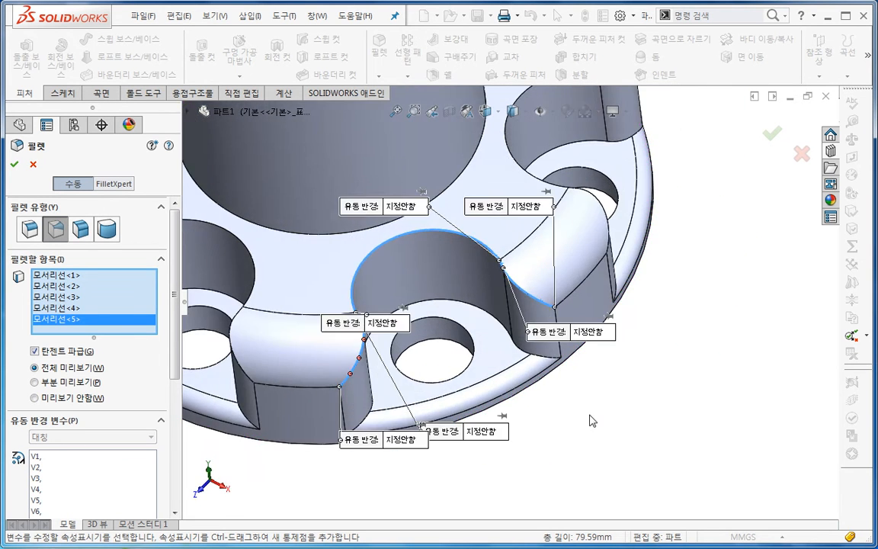
ctrl+middle_drag(533, 442, 618, 465)
drag(577, 338, 662, 365)
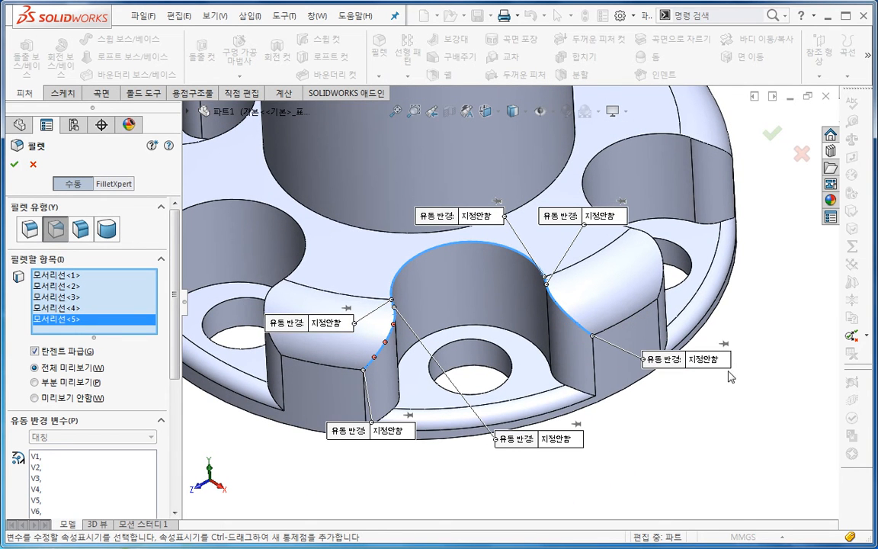
drag(512, 448, 568, 466)
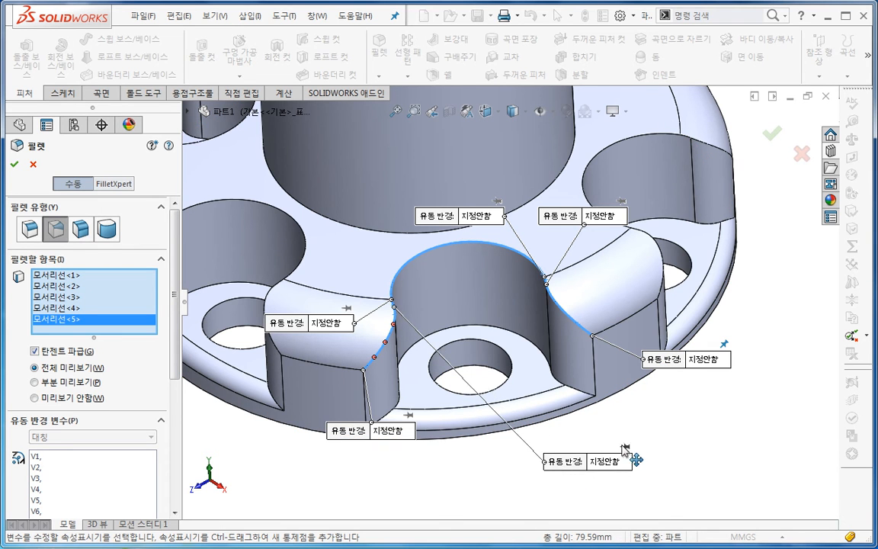
drag(360, 434, 349, 457)
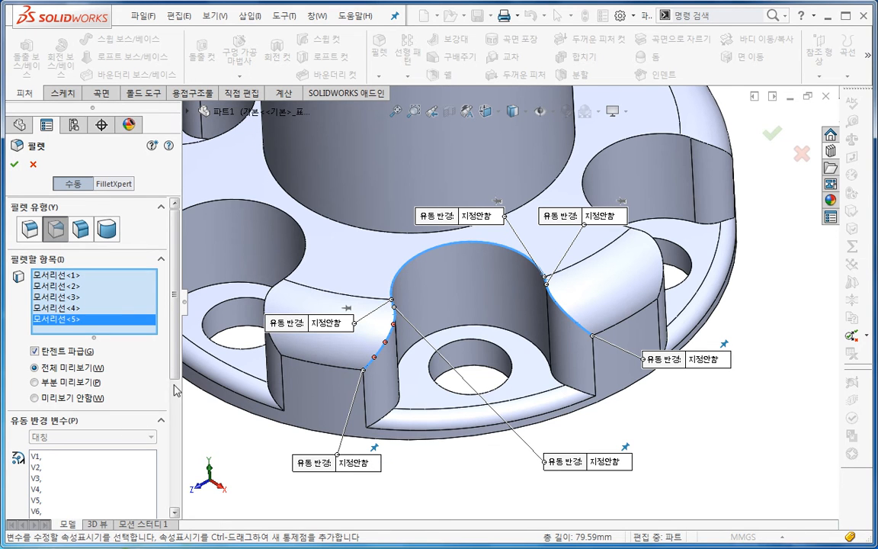
scroll(65, 349, down, 3)
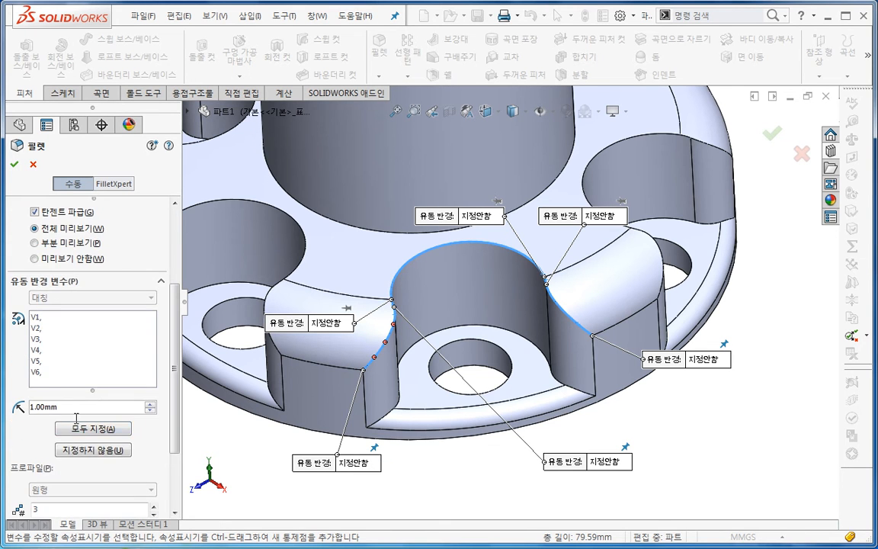
Assign the 1 mm radius to all notch vertices, and add a 3 mm radius at the 50% point of one outer end edge.
click(88, 428)
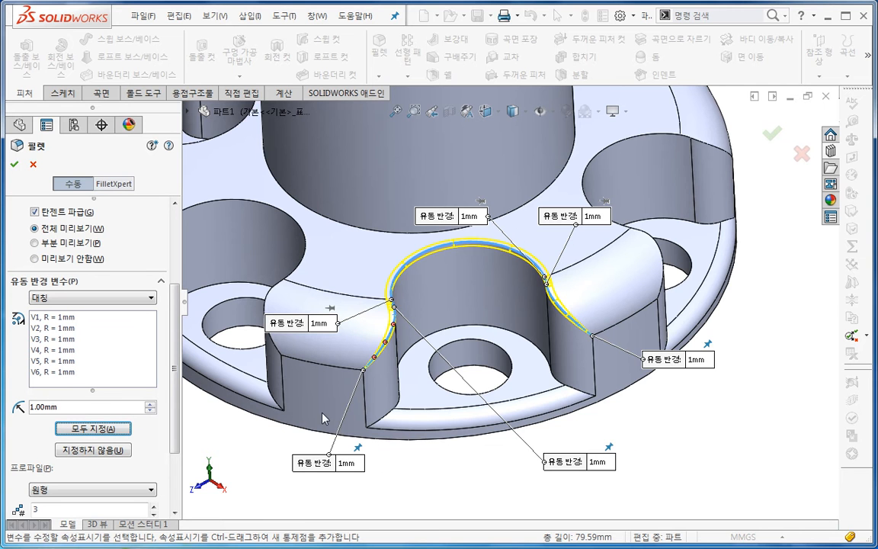
scroll(404, 351, down, 2)
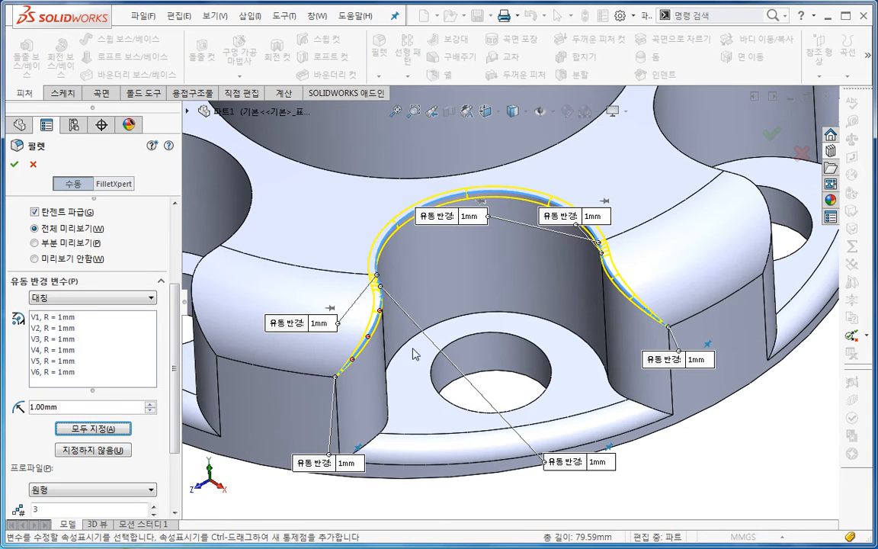
click(369, 341)
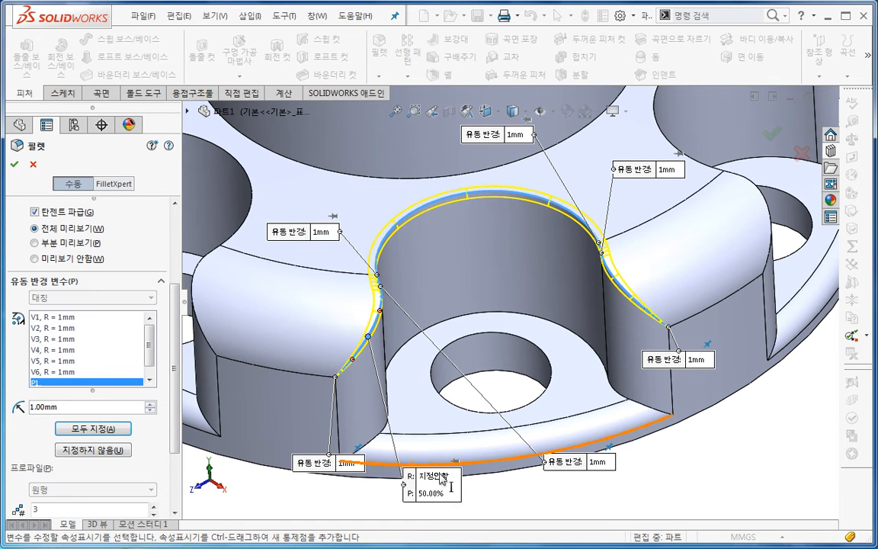
click(441, 478)
text(3)
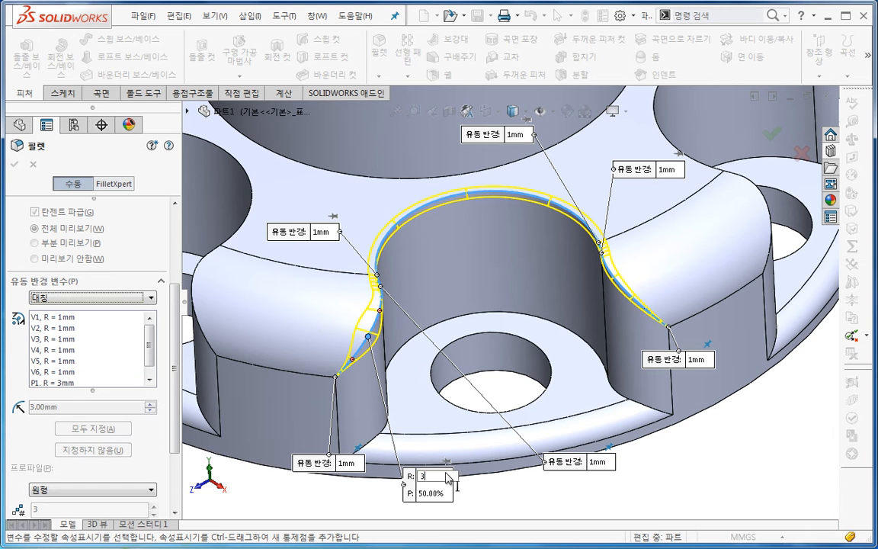
key(Tab)
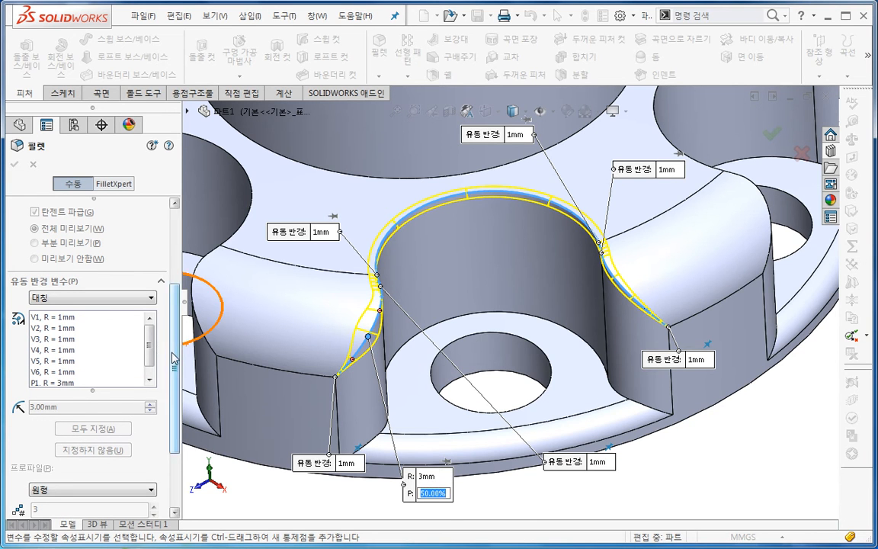
Set a 3 mm radius at the 50% point of the notch's opposite outer end edge and apply the variable-size fillet.
scroll(175, 295, up, 3)
click(77, 268)
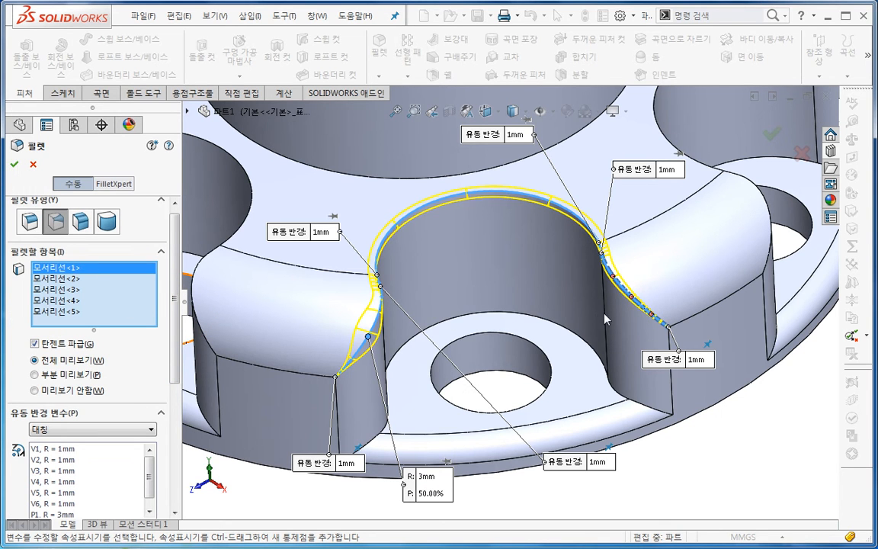
click(632, 297)
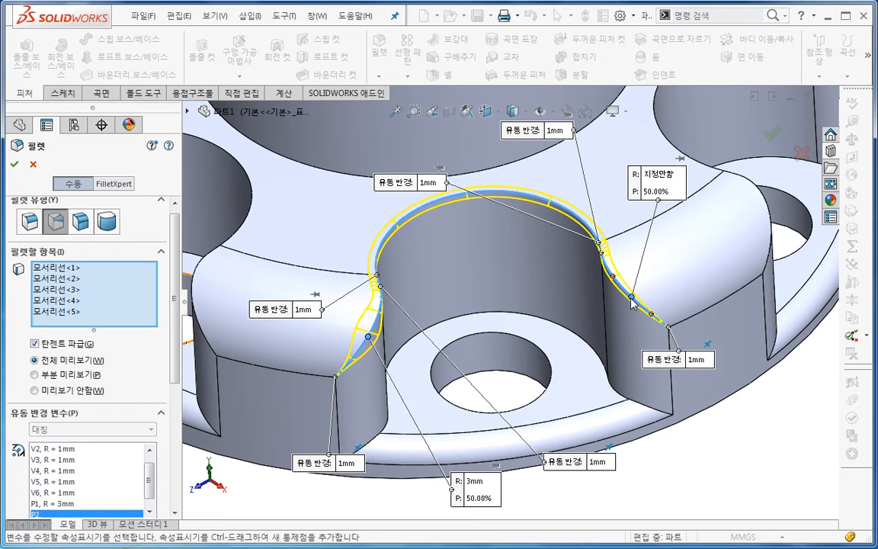
click(656, 192)
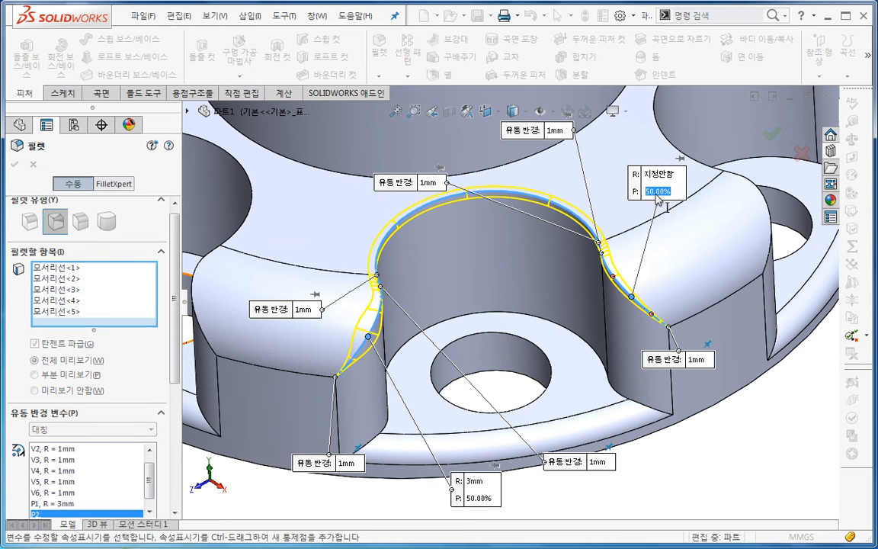
click(663, 181)
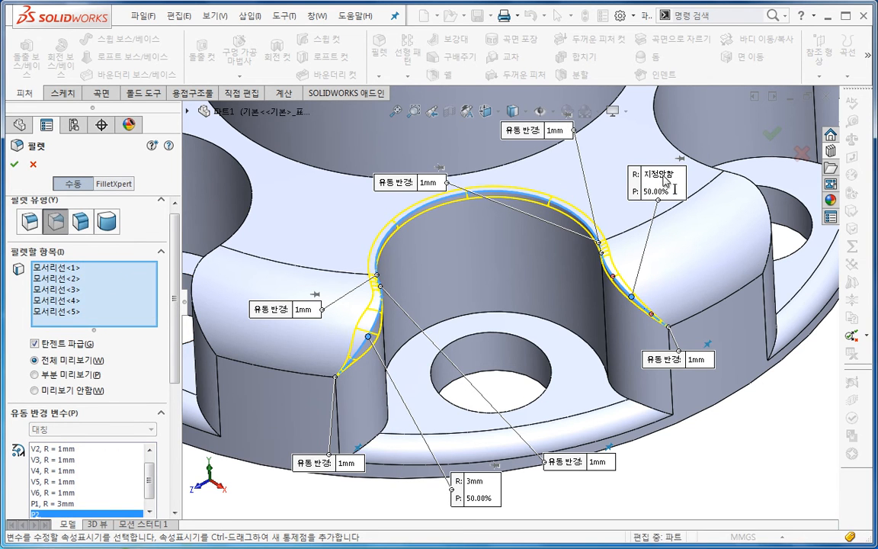
click(664, 182)
text(3)
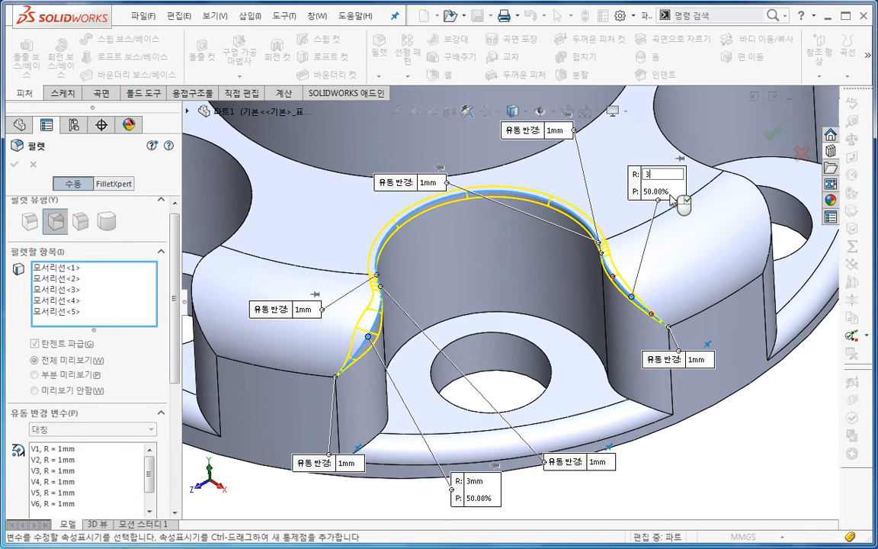
key(Return)
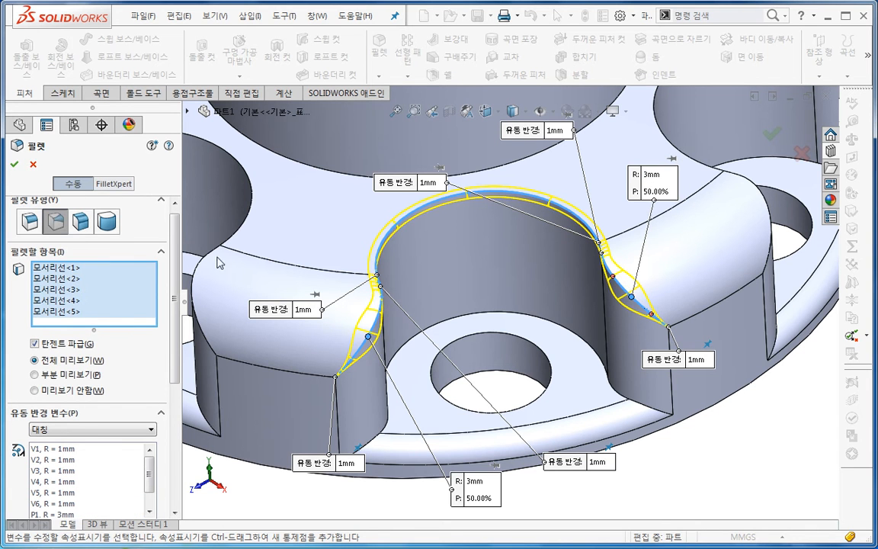
click(14, 163)
Examine the variable-size fillet around the notch and the overall part from above, from the side and at an angle.
scroll(541, 404, up, 5)
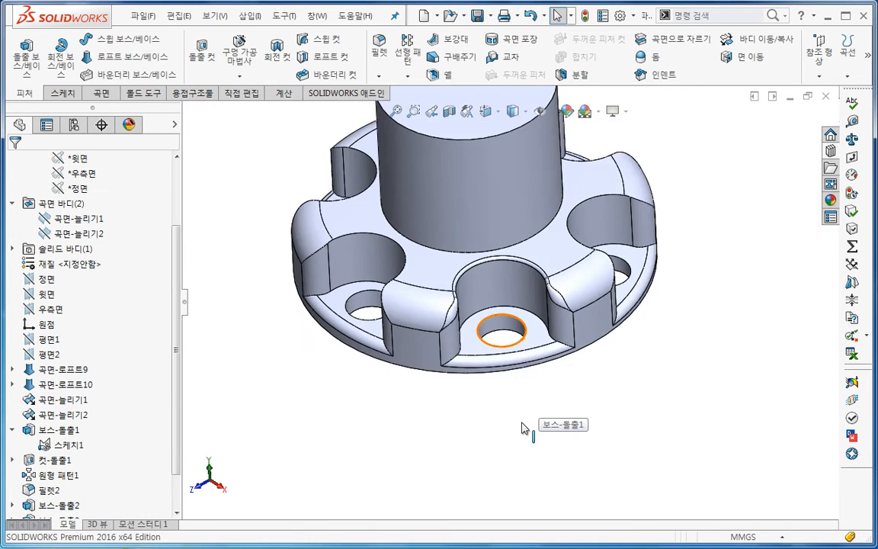
ctrl+middle_drag(480, 437, 502, 490)
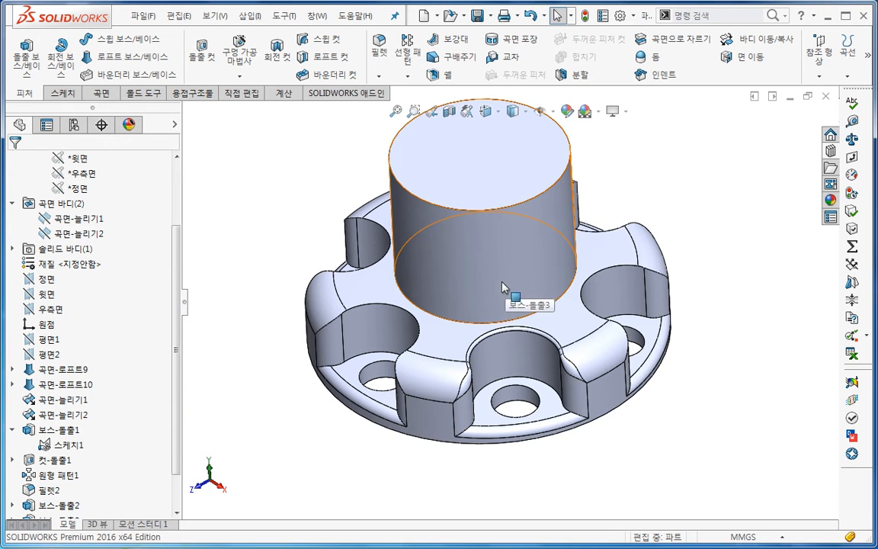
ctrl+middle_drag(502, 302, 513, 333)
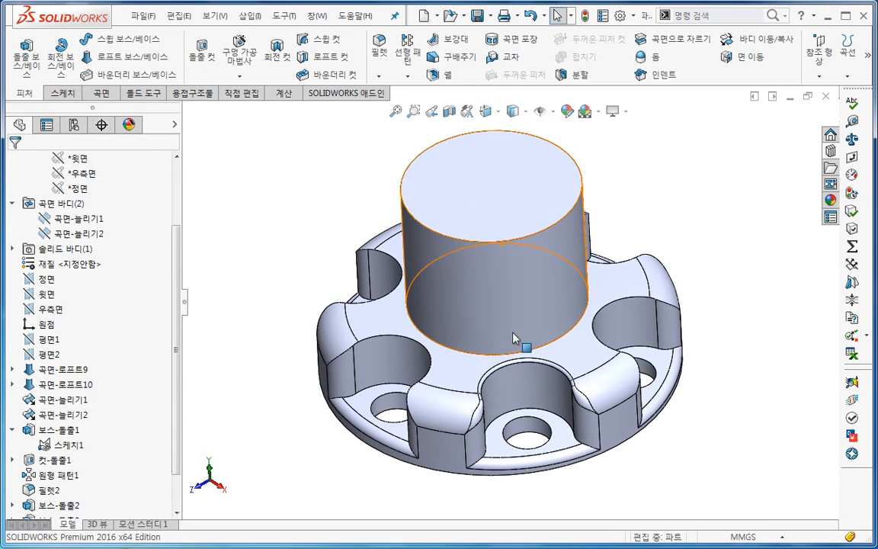
middle_click(546, 437)
middle_drag(547, 439, 568, 446)
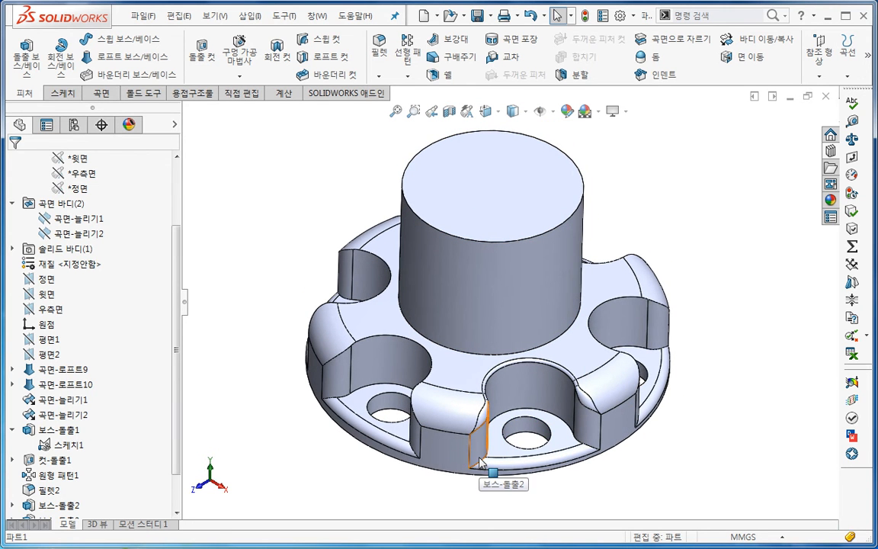
middle_click(494, 406)
middle_drag(494, 407, 488, 511)
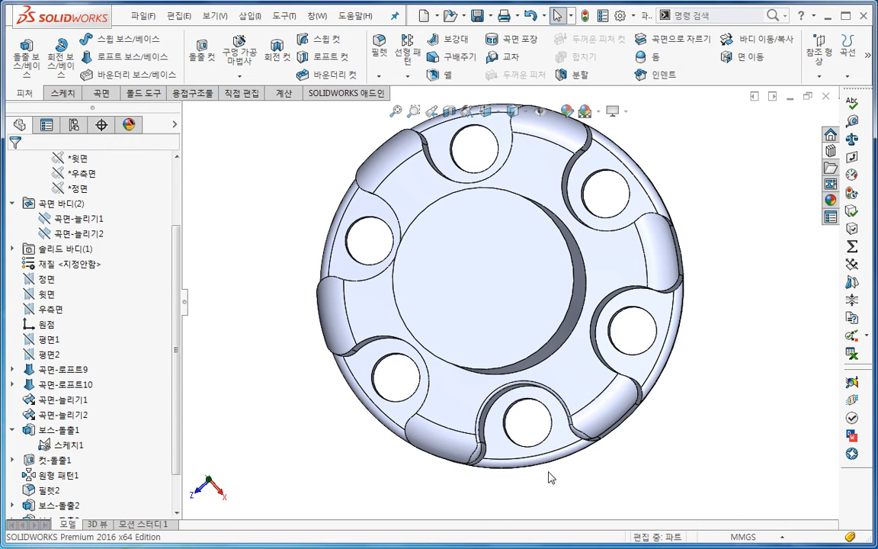
middle_drag(555, 474, 575, 305)
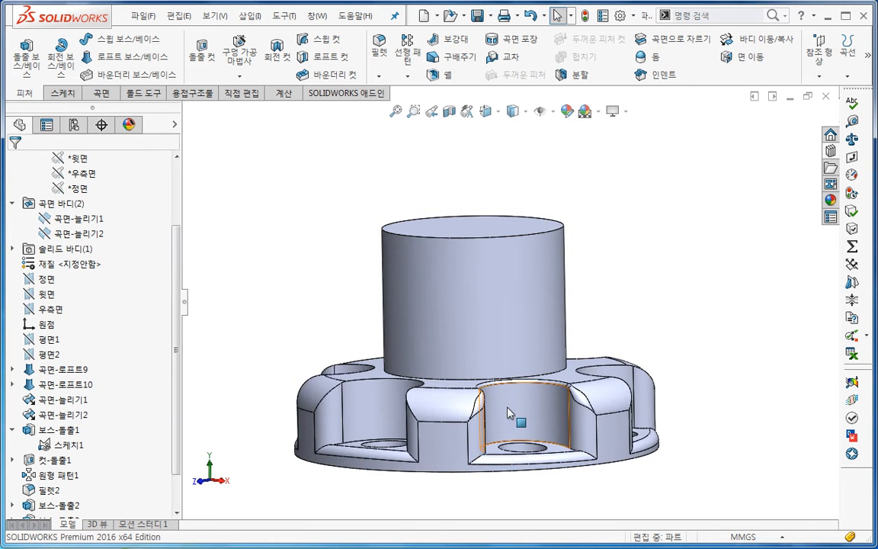
key(space)
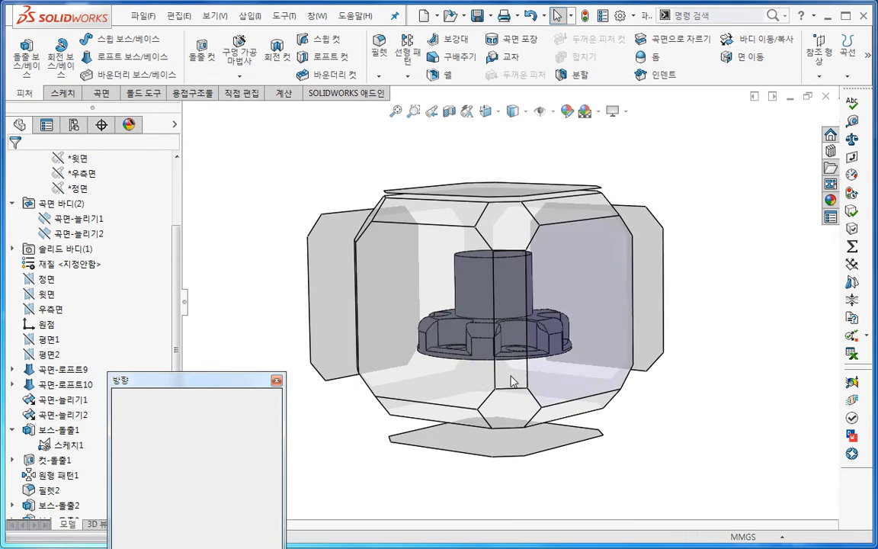
click(457, 376)
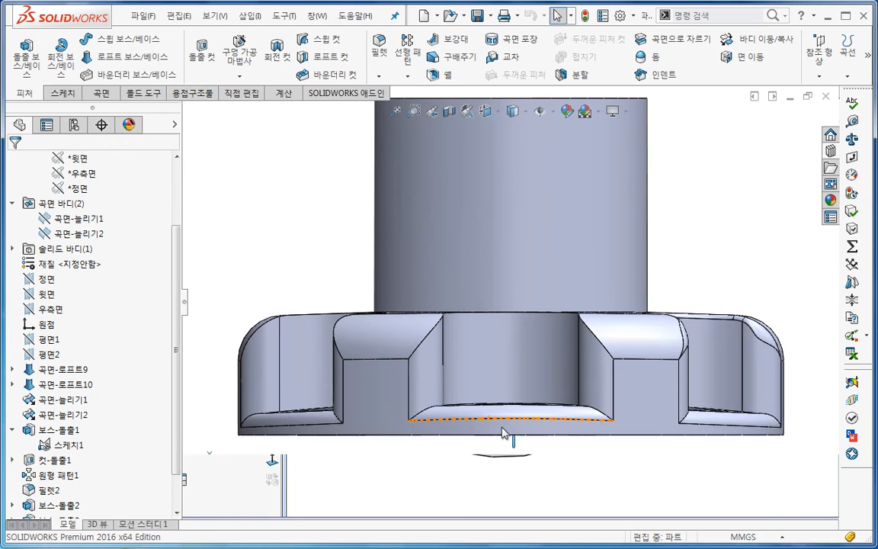
key(f)
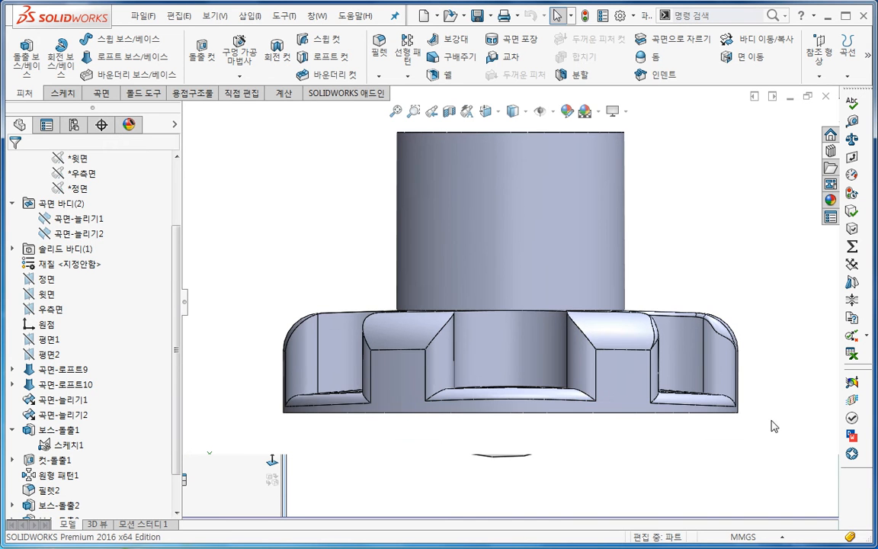
middle_drag(533, 408, 463, 435)
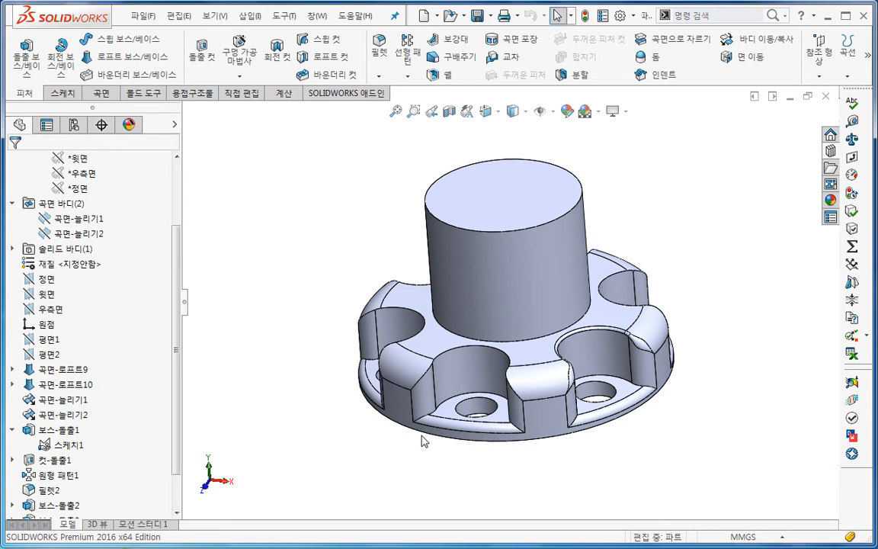
middle_drag(424, 440, 522, 386)
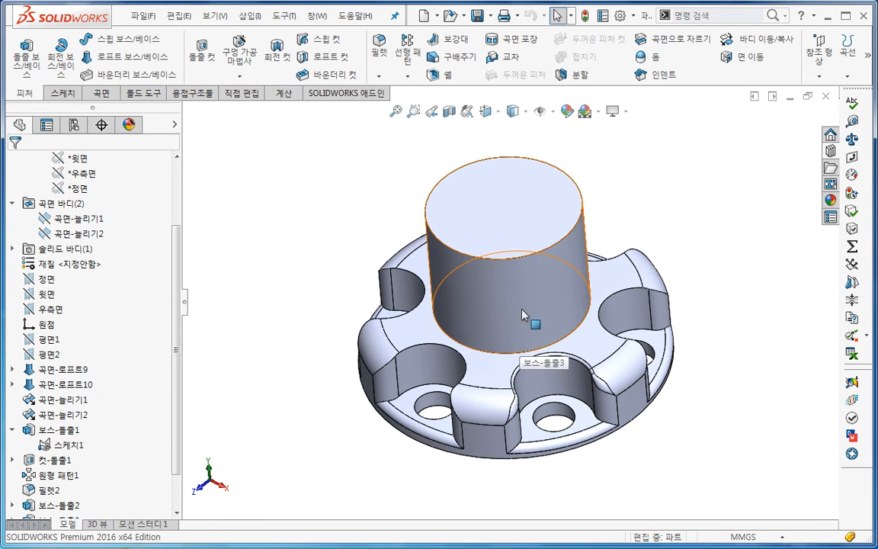
ctrl+middle_drag(521, 326, 518, 358)
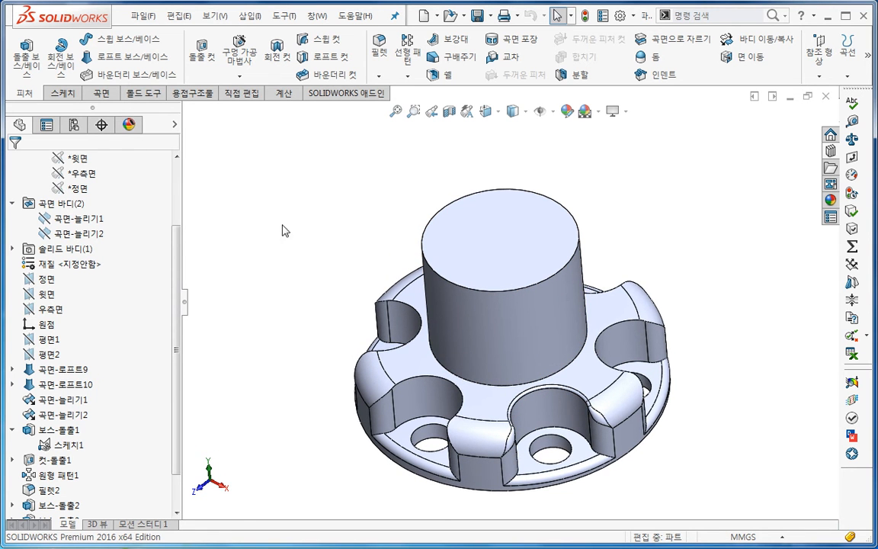
Add a constant-size 0.4 mm fillet to the circular edge where the central cylinder meets the lobed ring.
click(381, 49)
click(29, 228)
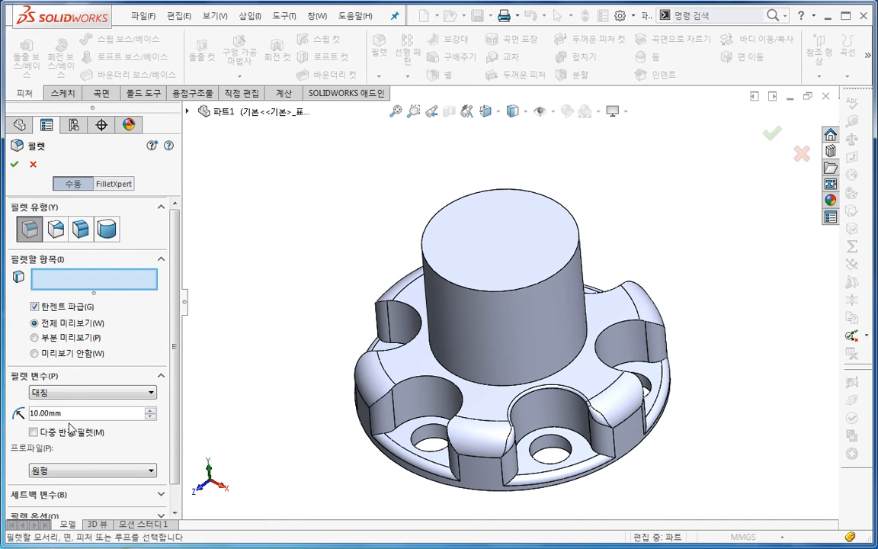
text(0.4)
key(Return)
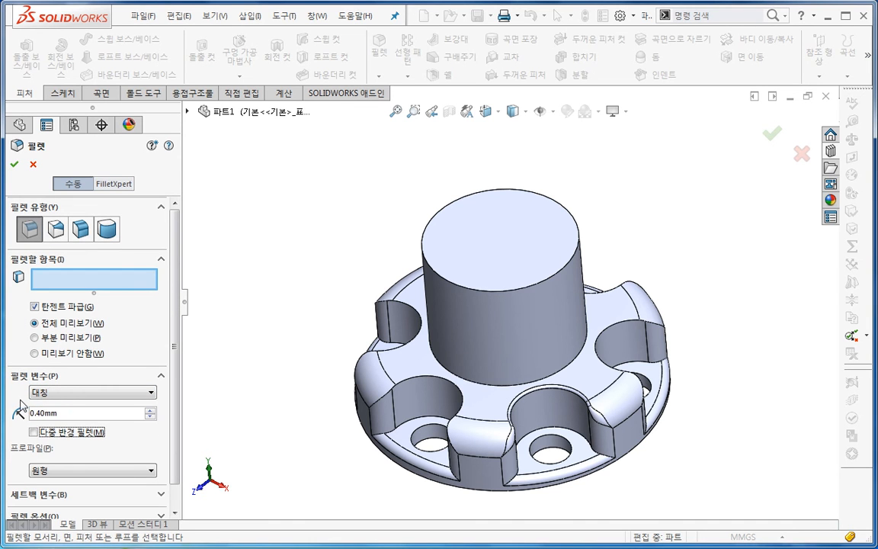
click(431, 360)
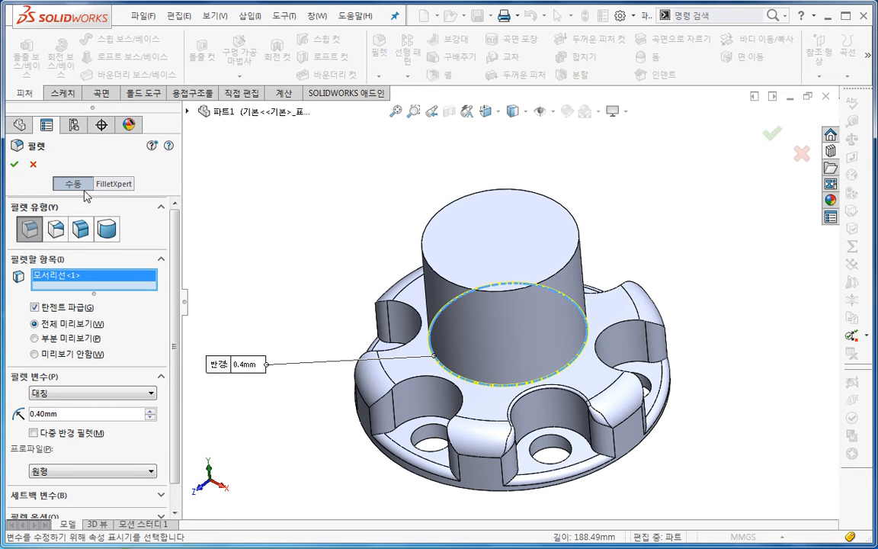
click(14, 164)
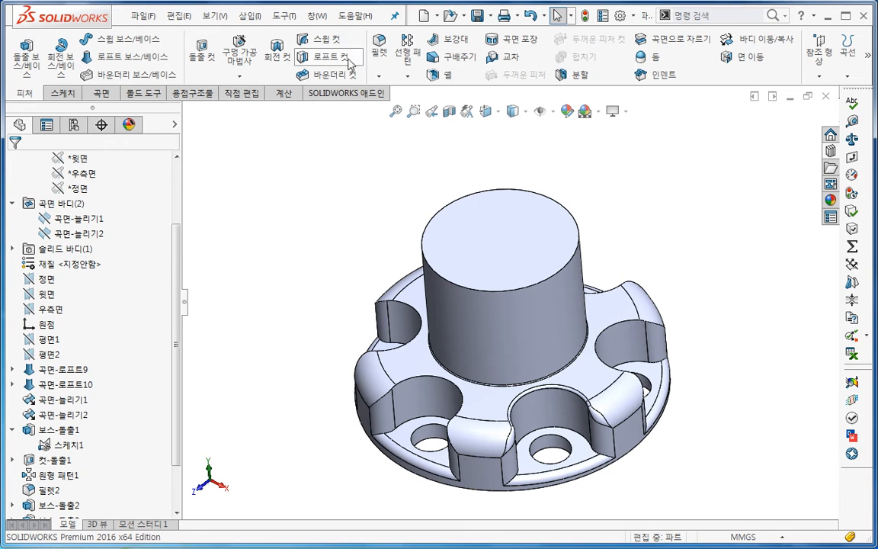
Fillet the top circular edge of the central cylinder with a 10 mm radius.
key(Return)
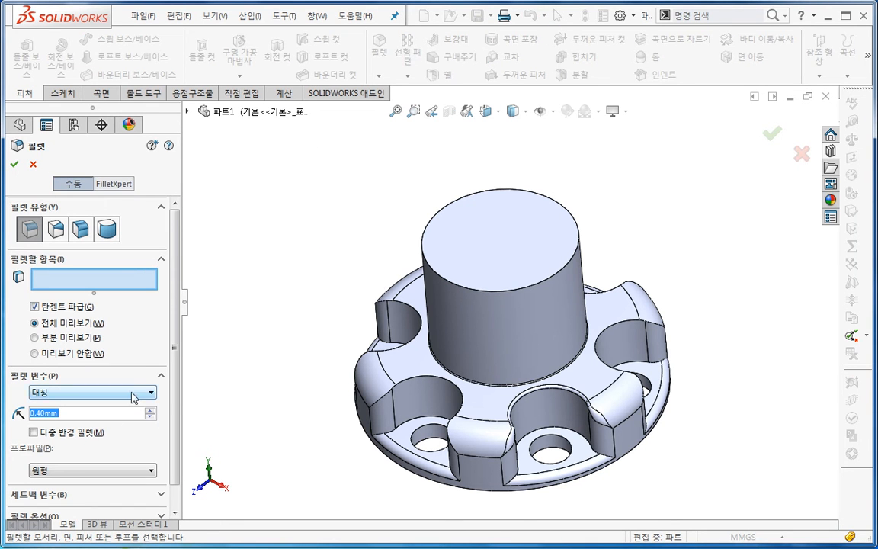
text(10)
key(Tab)
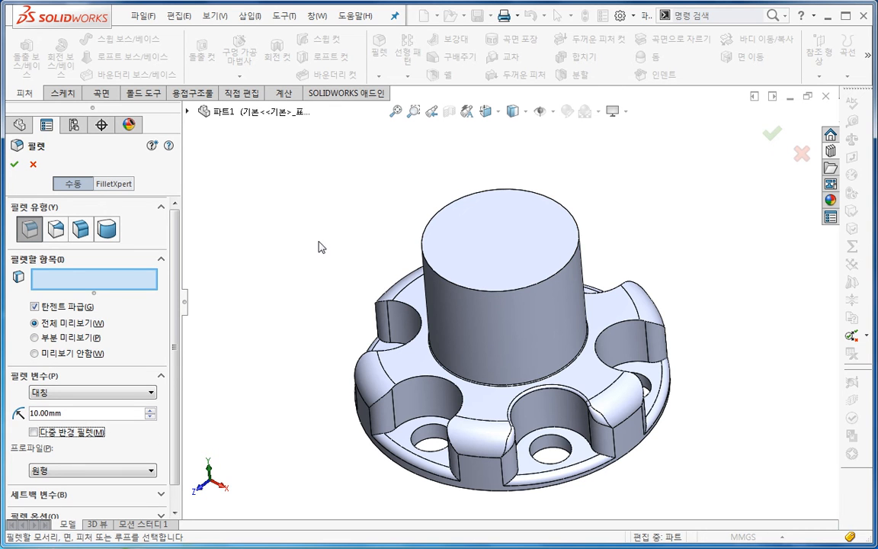
click(423, 256)
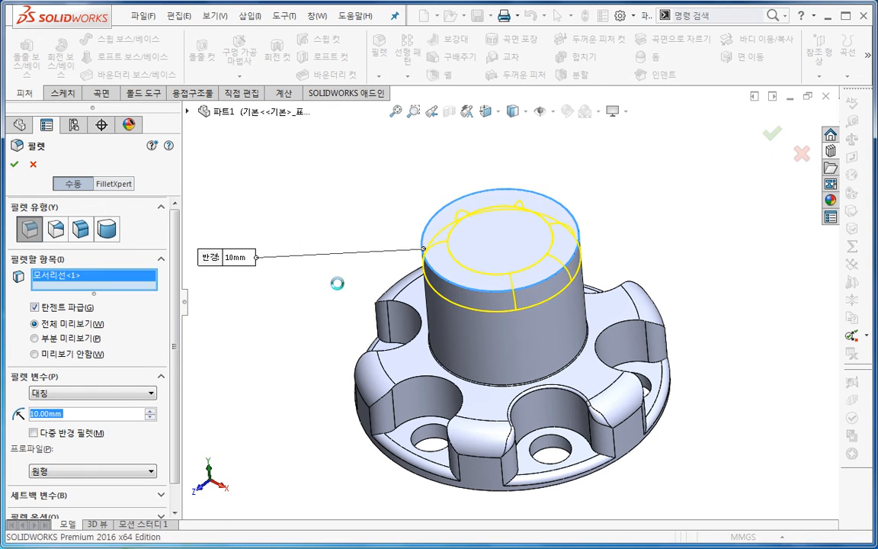
key(Return)
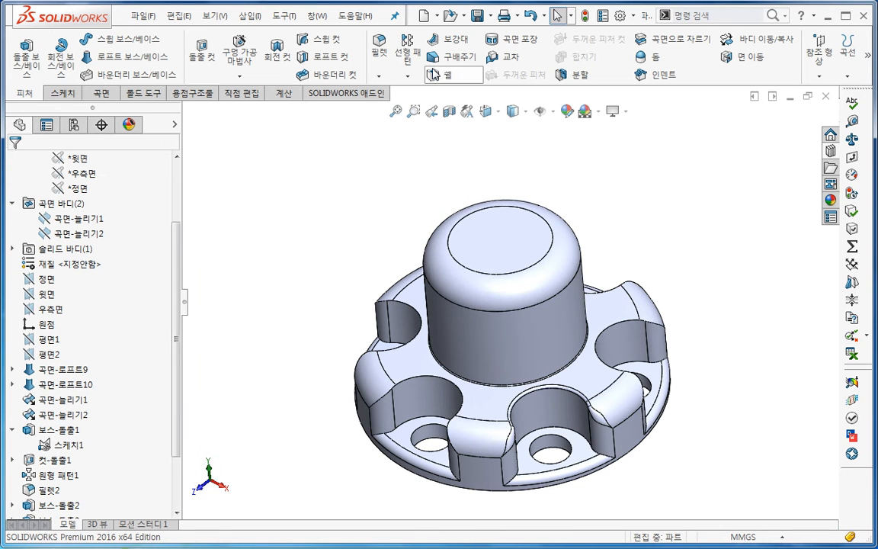
Start a KS standard tapped hole with the Hole Wizard and set its size to M12.
click(244, 64)
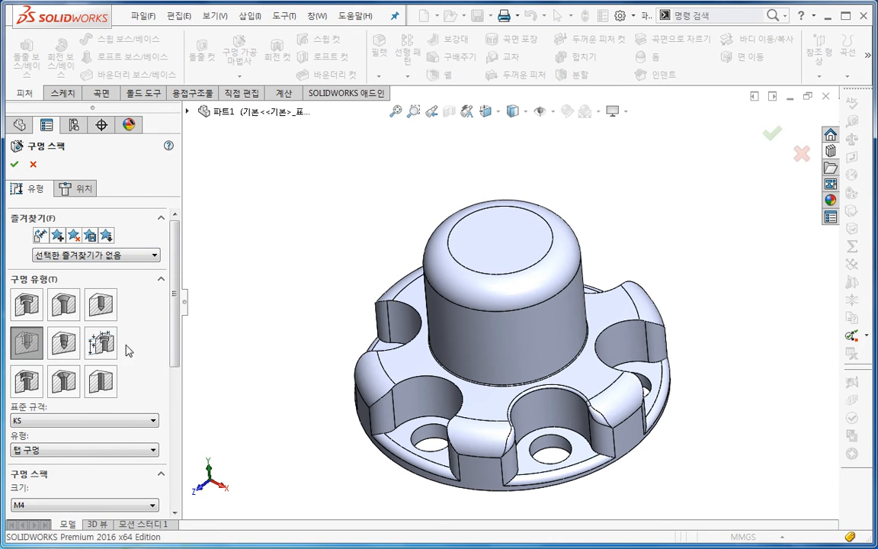
drag(175, 362, 163, 438)
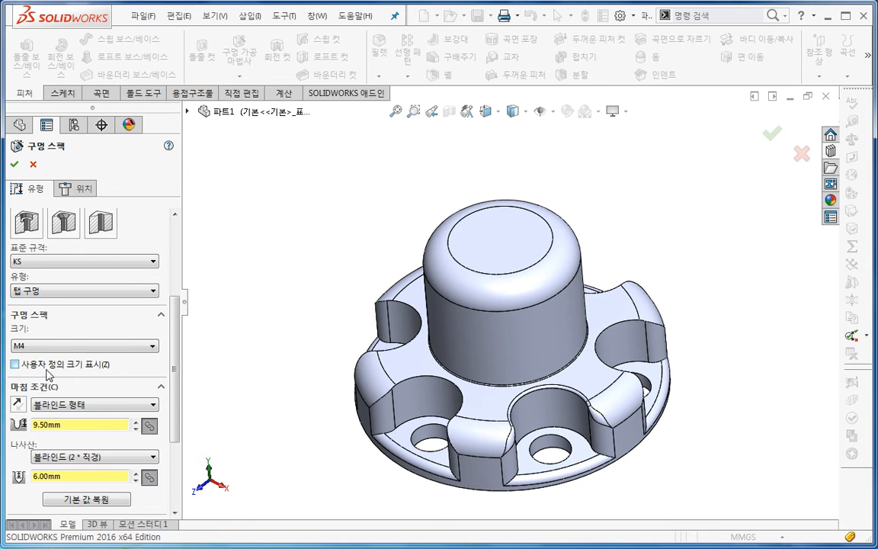
click(70, 352)
scroll(61, 420, down, 2)
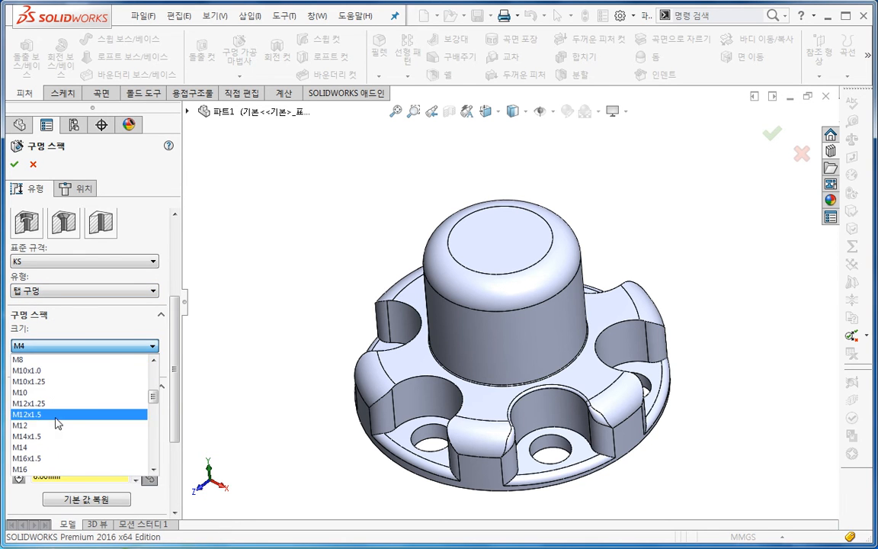
click(72, 423)
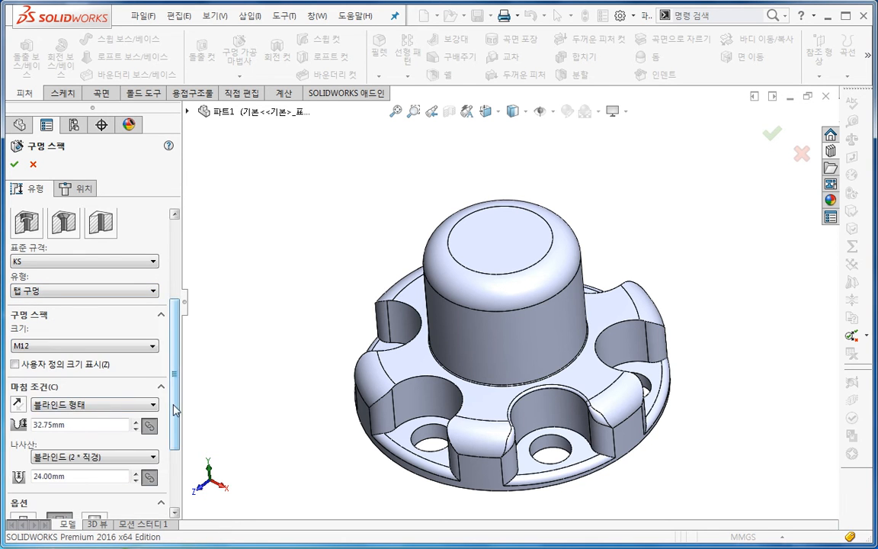
Place the M12 tapped hole at the centre of the cylinder's top face using a 3D sketch and finish it.
scroll(176, 414, down, 3)
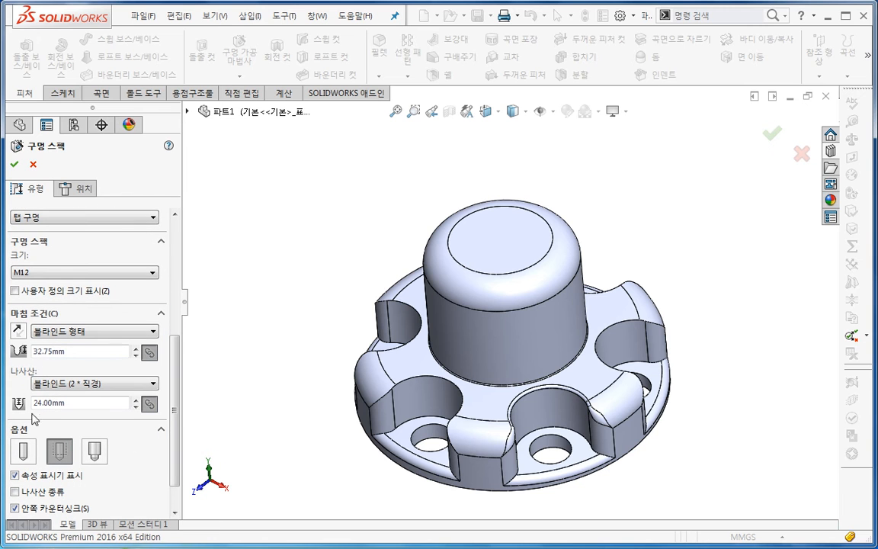
drag(74, 356, 30, 358)
drag(75, 405, 9, 406)
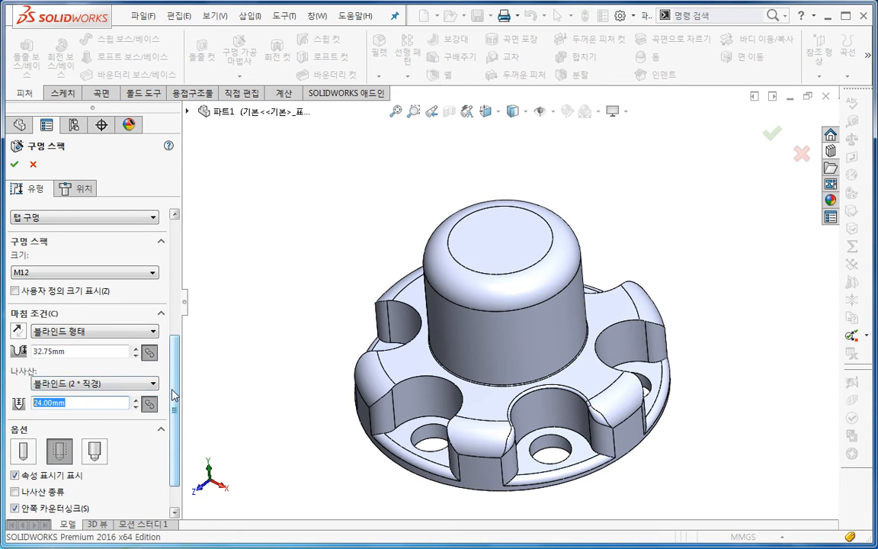
drag(172, 405, 179, 363)
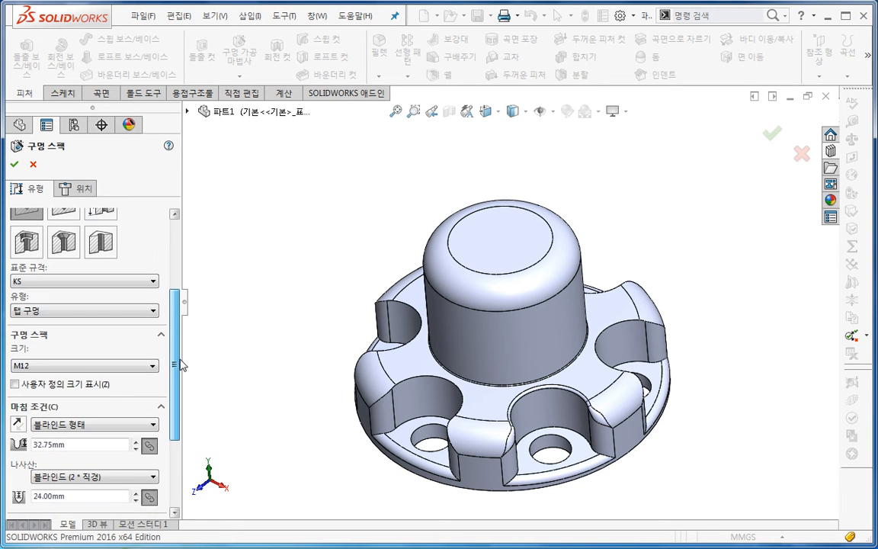
click(80, 187)
click(92, 308)
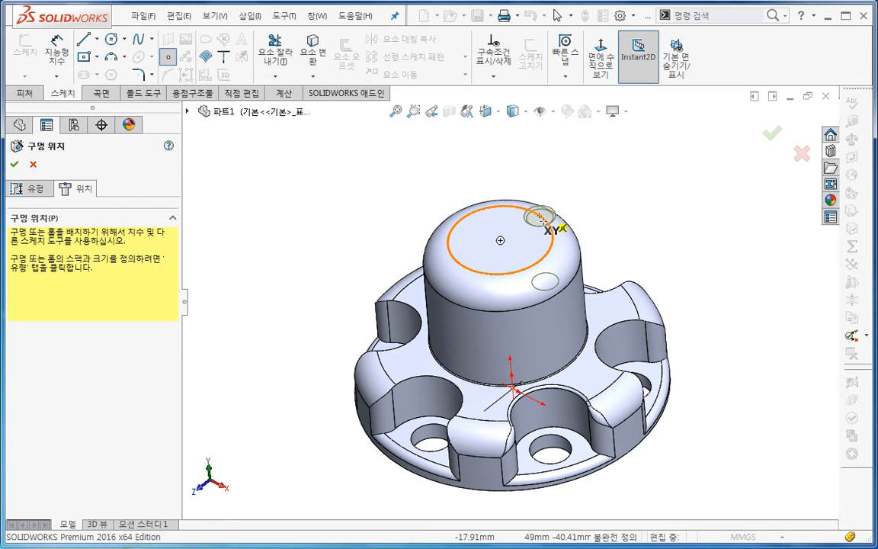
click(500, 241)
middle_drag(347, 293, 289, 245)
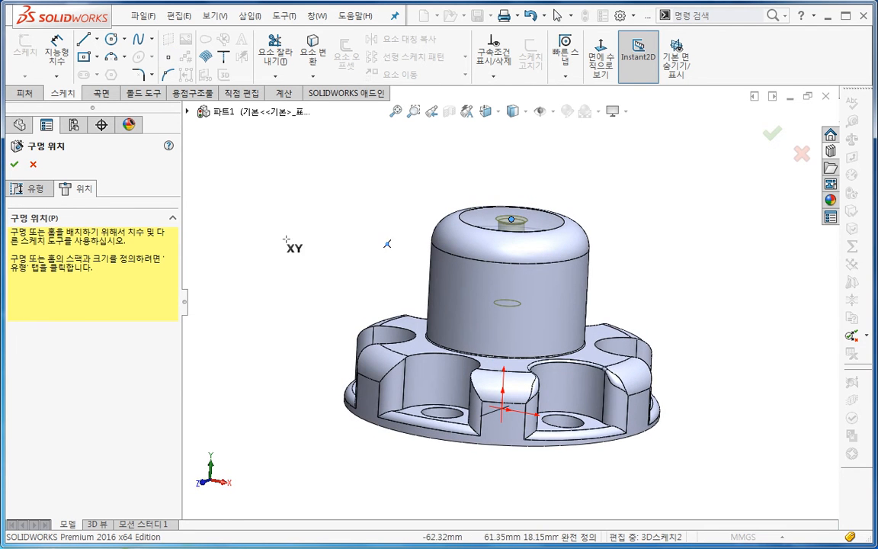
click(14, 164)
middle_drag(394, 244, 570, 256)
scroll(417, 281, down, 4)
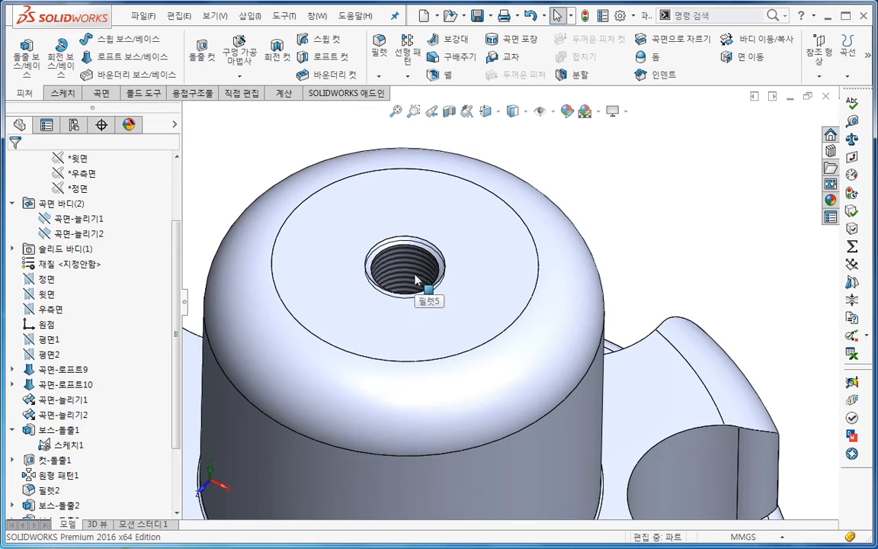
scroll(421, 288, up, 2)
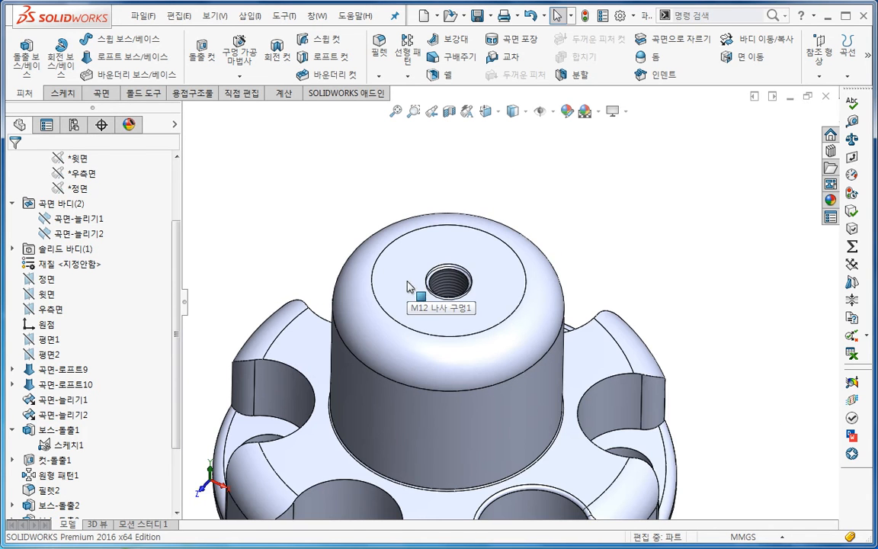
Check the shaded cosmetic thread setting in the document's detailing properties.
click(633, 16)
click(639, 29)
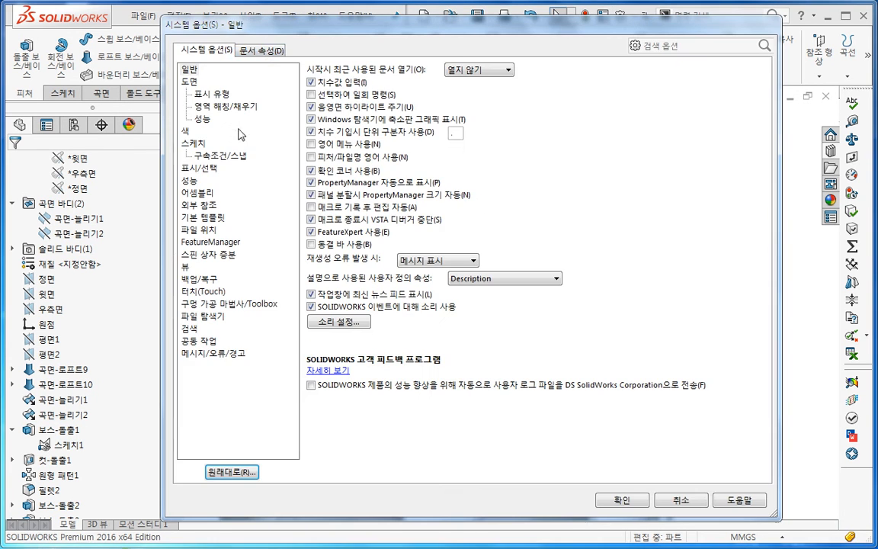
click(244, 52)
click(208, 146)
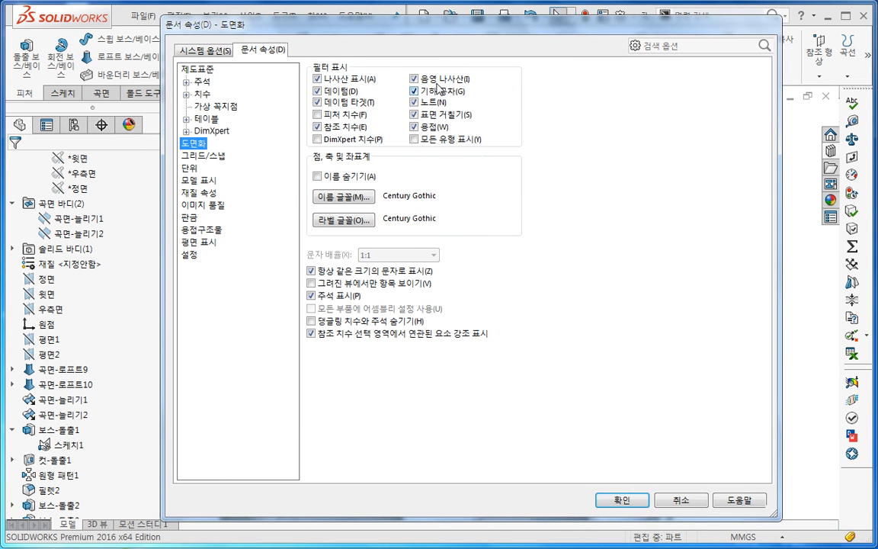
click(621, 500)
ctrl+middle_drag(568, 465, 591, 429)
scroll(564, 387, down, 1)
ctrl+middle_drag(553, 366, 560, 394)
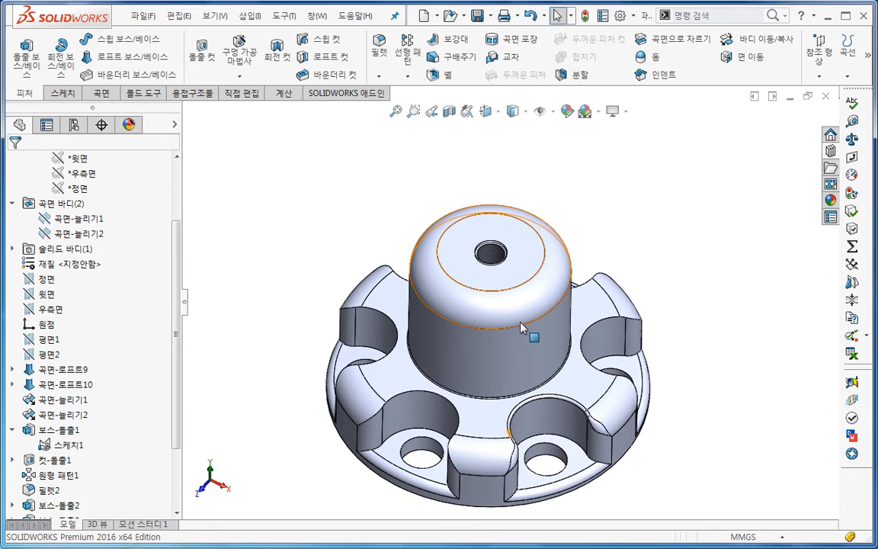
Start another KS standard tapped hole with the Hole Wizard for the part's underside and set its size to M4.
click(240, 76)
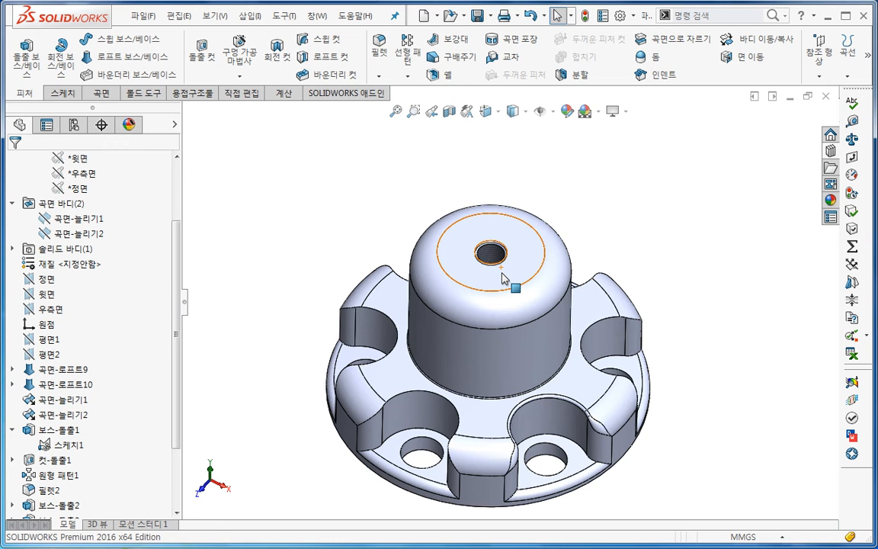
middle_drag(563, 358, 561, 359)
middle_drag(554, 204, 514, 317)
click(238, 53)
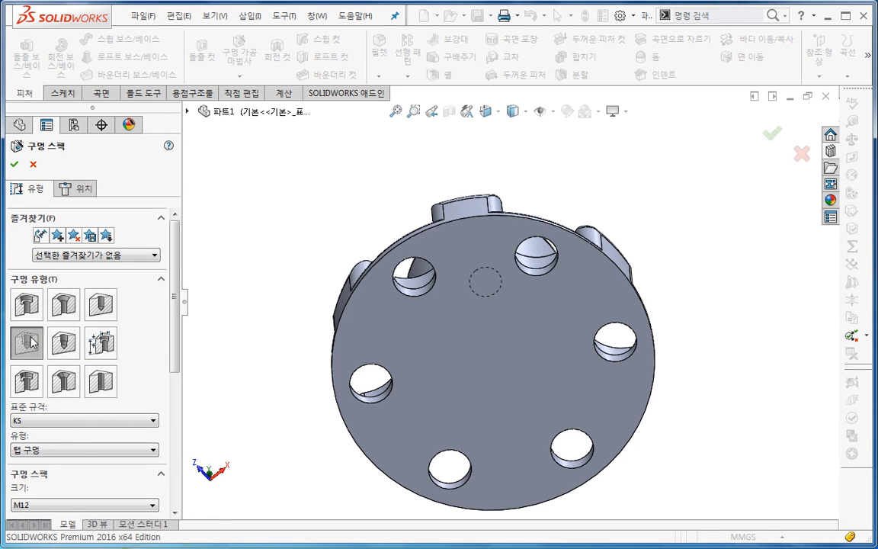
click(47, 504)
scroll(61, 542, up, 3)
click(47, 548)
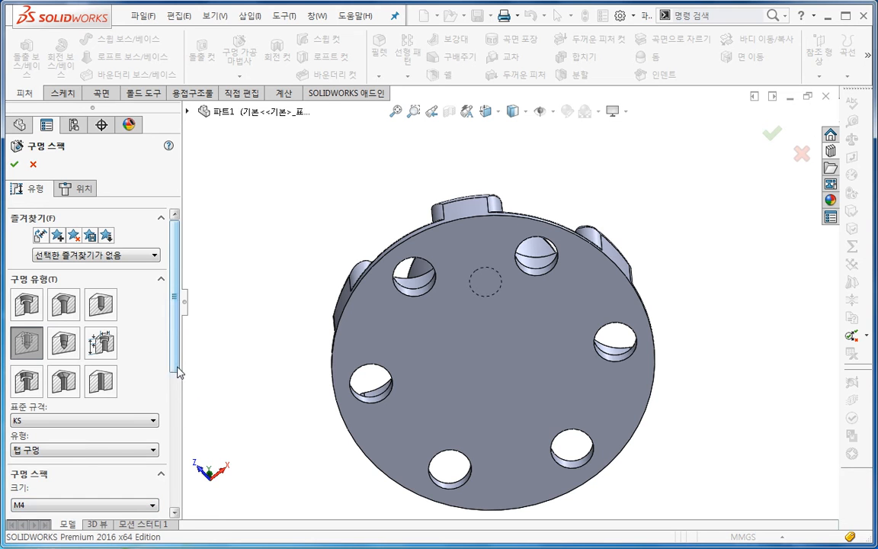
scroll(178, 374, down, 7)
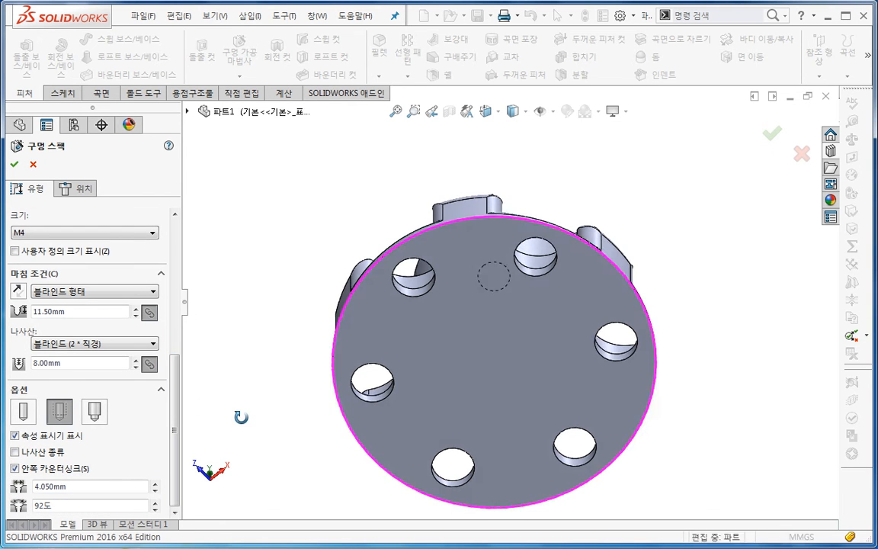
scroll(82, 398, up, 3)
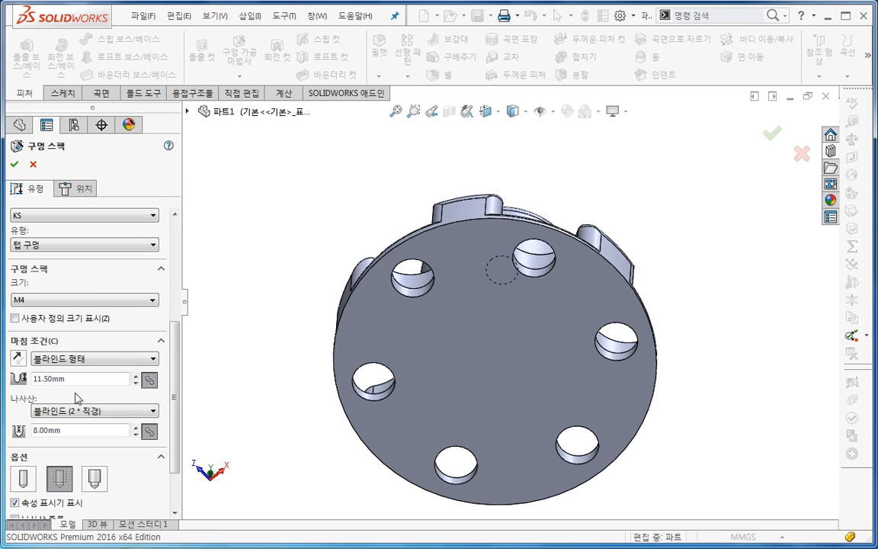
Set the M4 hole's blind drill depth to 8 mm and its thread depth to 6 mm.
double_click(32, 379)
text(8)
key(Return)
double_click(76, 431)
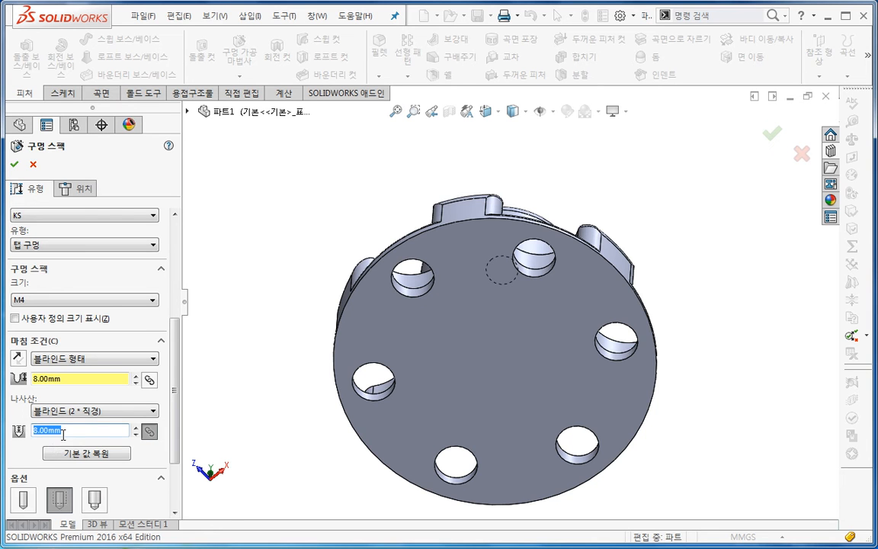
text(6)
key(Return)
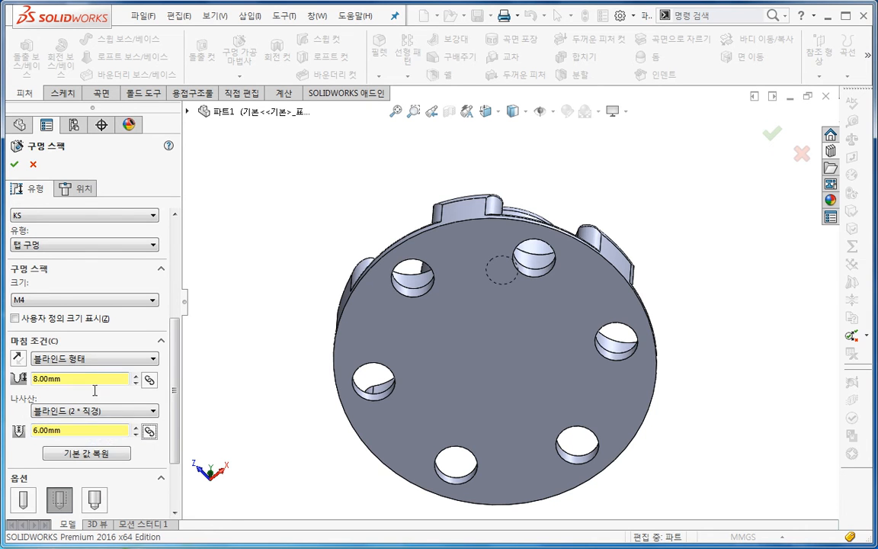
Place one M4 hole point on the flat bottom face, off centre between the middle and the hole ring, in a 3D sketch.
click(74, 185)
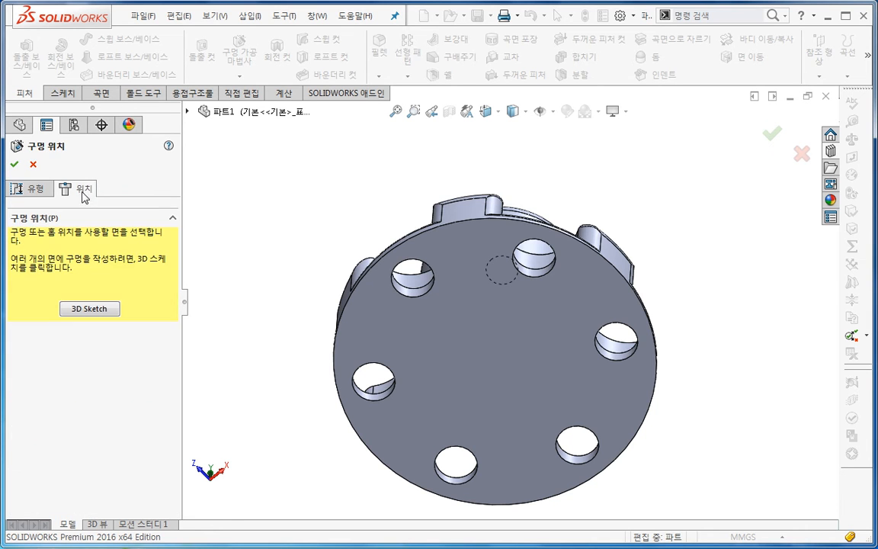
click(103, 311)
middle_drag(275, 349, 281, 305)
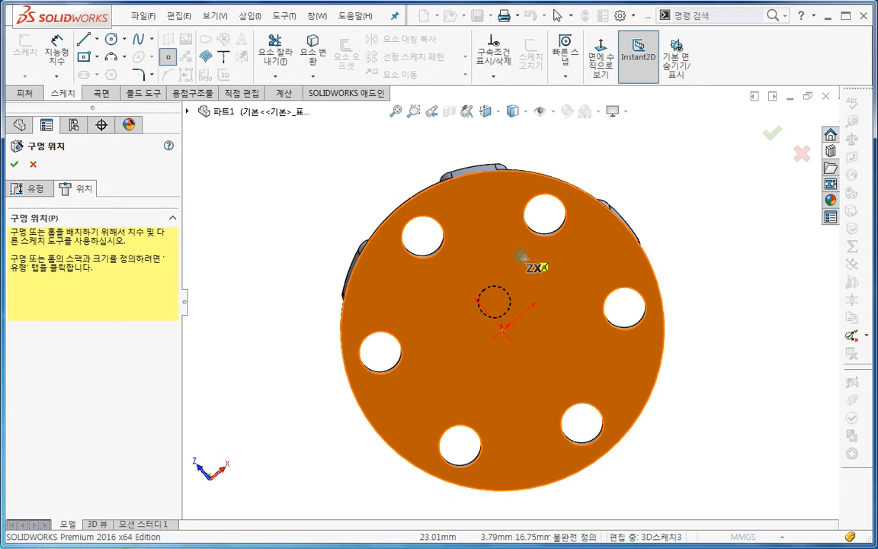
click(515, 251)
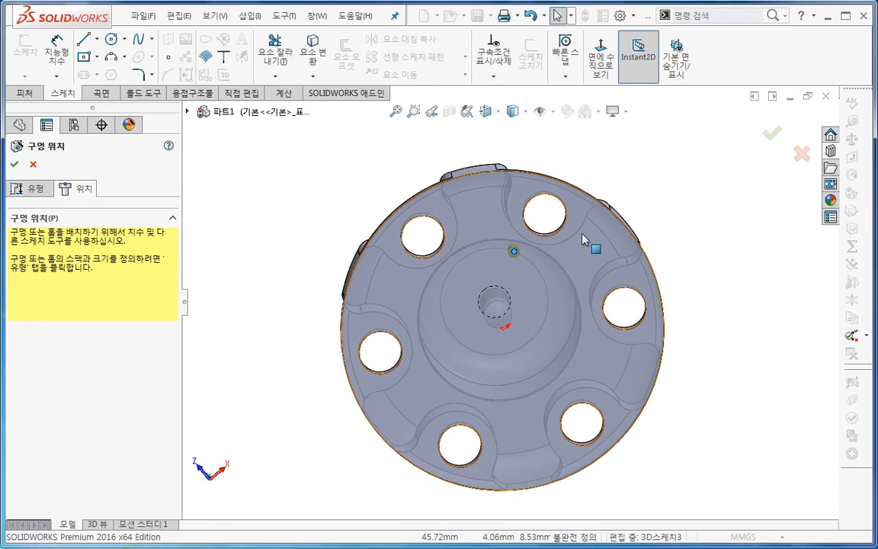
click(601, 67)
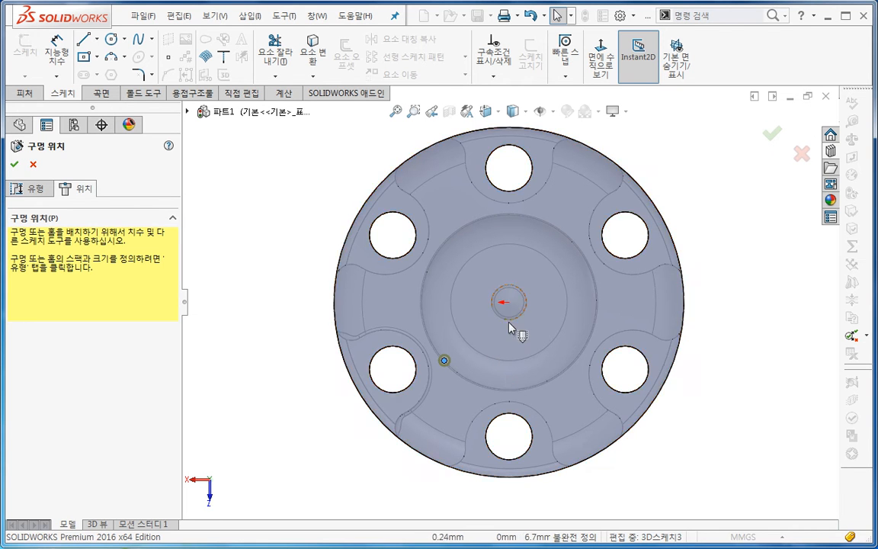
mouse_move(497, 379)
middle_down()
mouse_move(488, 362)
mouse_move(499, 335)
mouse_move(501, 404)
mouse_move(504, 349)
mouse_move(487, 415)
mouse_move(476, 366)
mouse_move(487, 343)
mouse_move(490, 384)
middle_up()
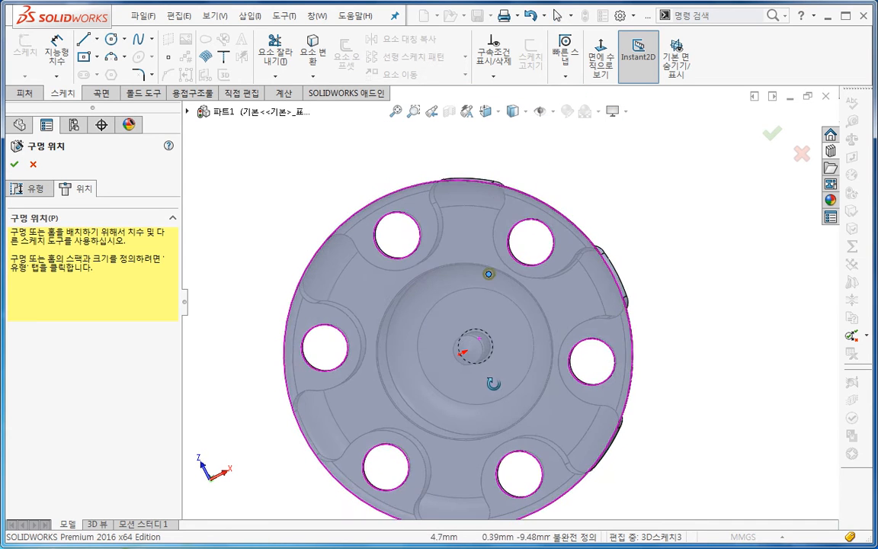
mouse_move(480, 313)
middle_down()
mouse_move(515, 353)
mouse_move(509, 347)
mouse_move(494, 356)
mouse_move(555, 329)
mouse_move(518, 320)
mouse_move(511, 333)
mouse_move(631, 337)
middle_up()
Draw a construction line about 60 mm long along the Z axis from the origin to the bottom face's outer edge.
key(s)
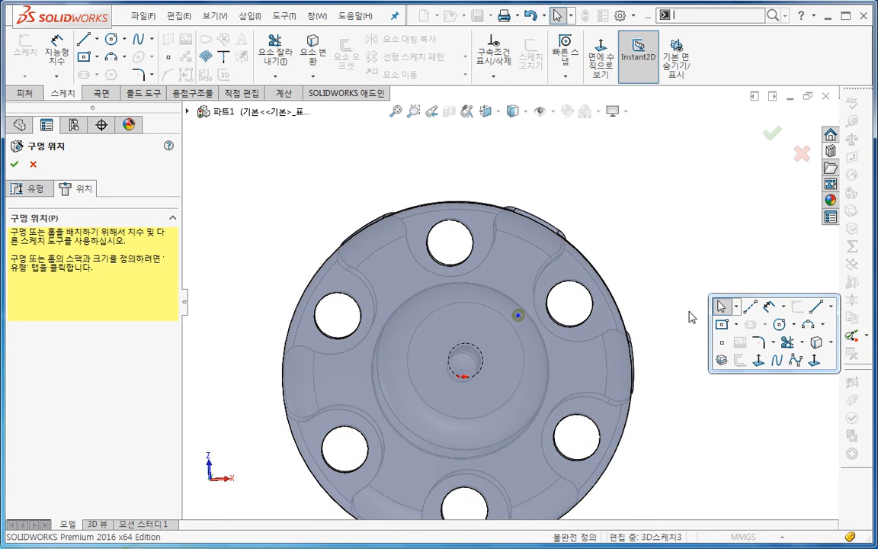
click(750, 305)
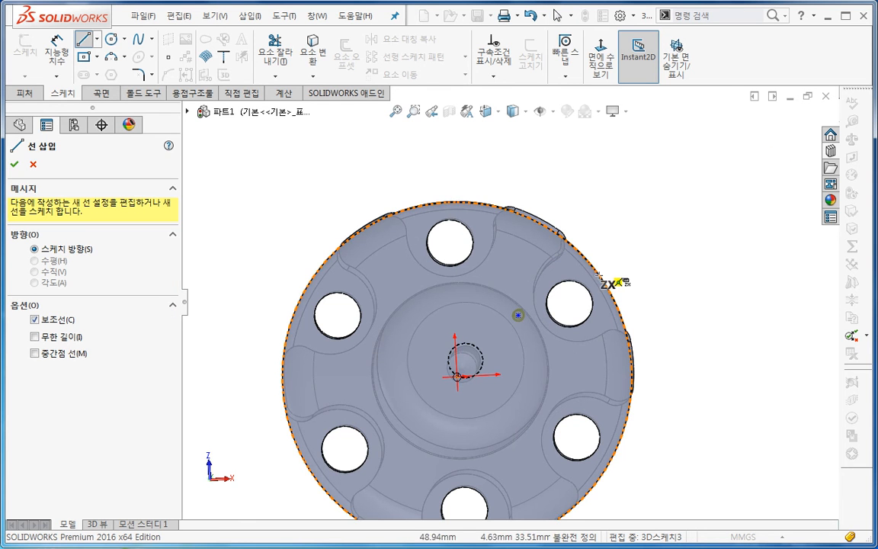
middle_drag(473, 388, 424, 431)
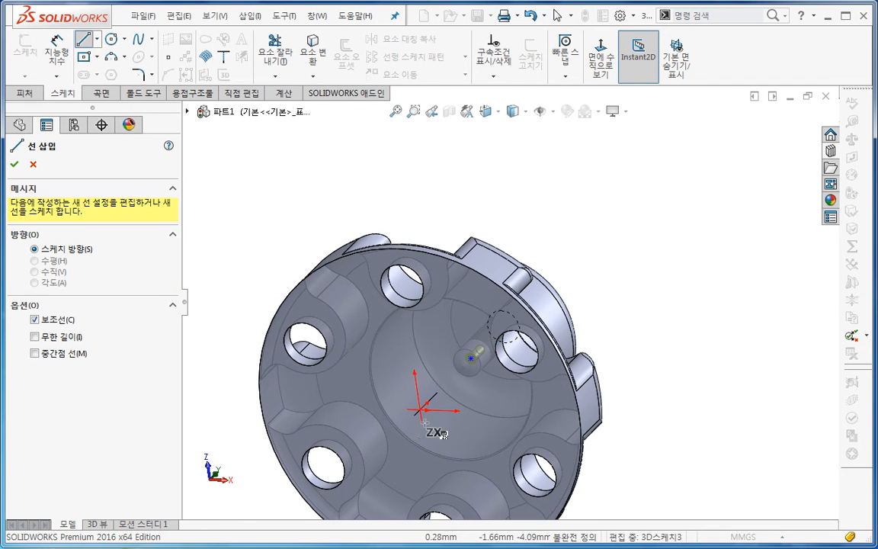
click(418, 410)
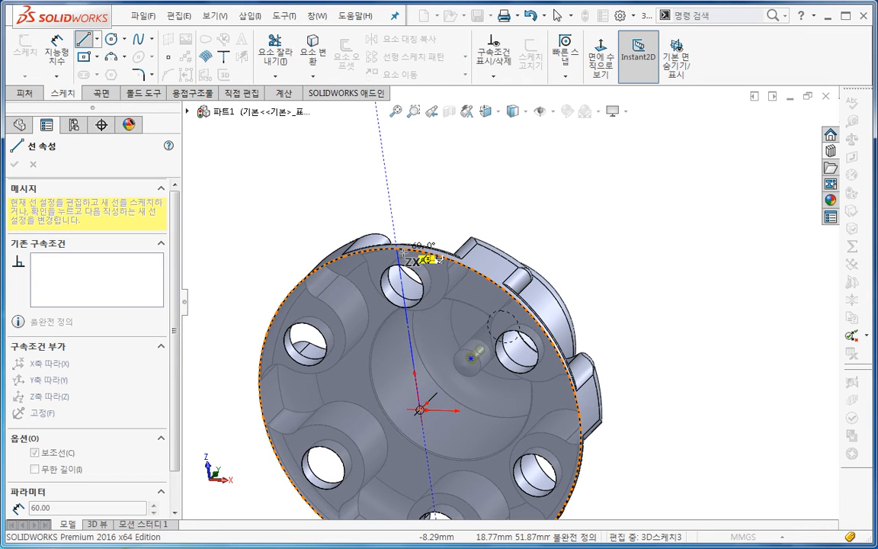
click(401, 250)
key(Escape)
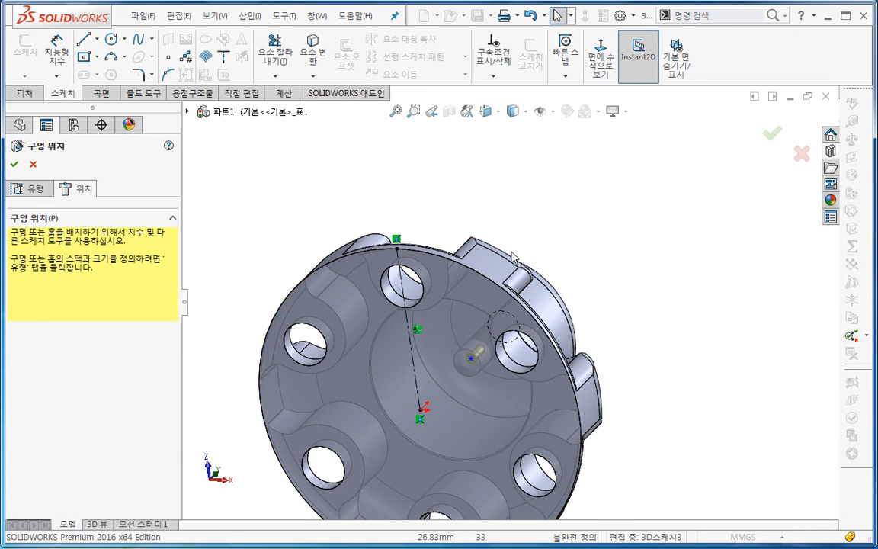
Draw a construction line from the origin to the M4 hole point and constrain it to lie on the bottom face.
middle_drag(519, 249, 557, 270)
key(s)
click(648, 307)
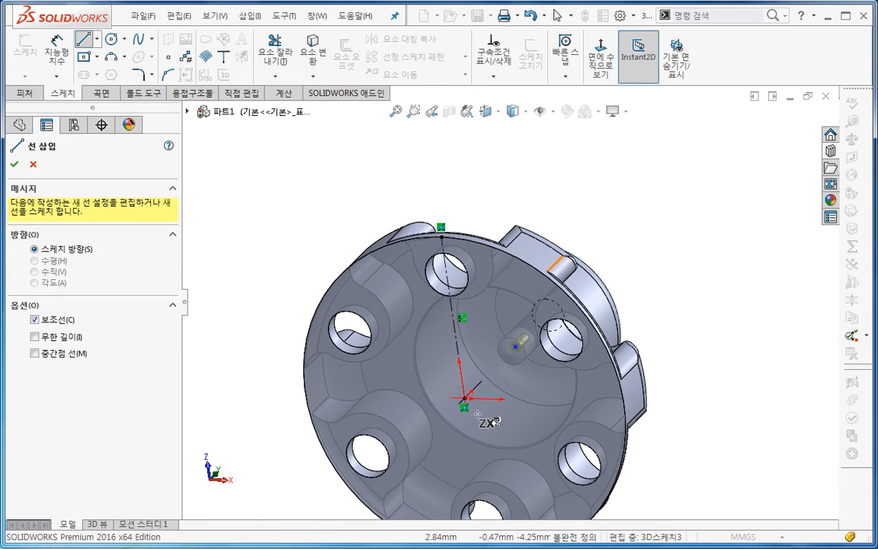
click(464, 398)
click(515, 347)
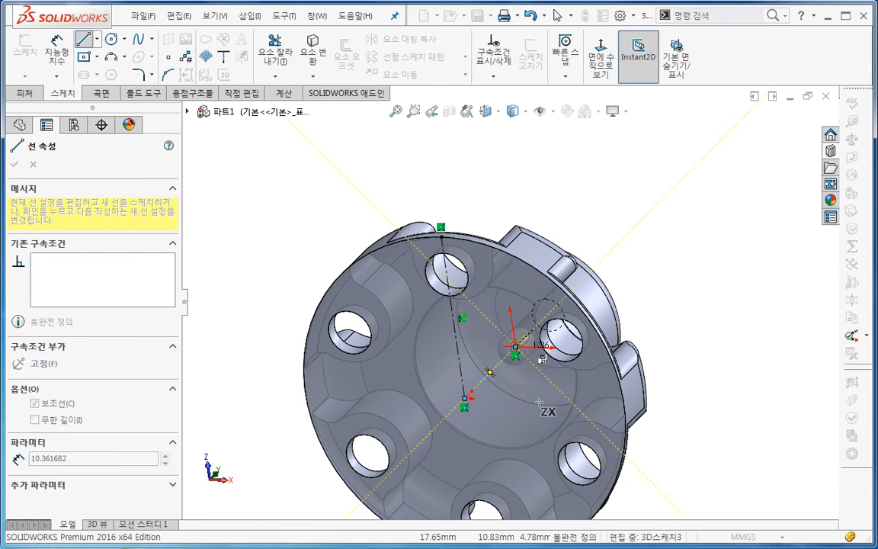
key(Escape)
click(496, 367)
ctrl+click(503, 404)
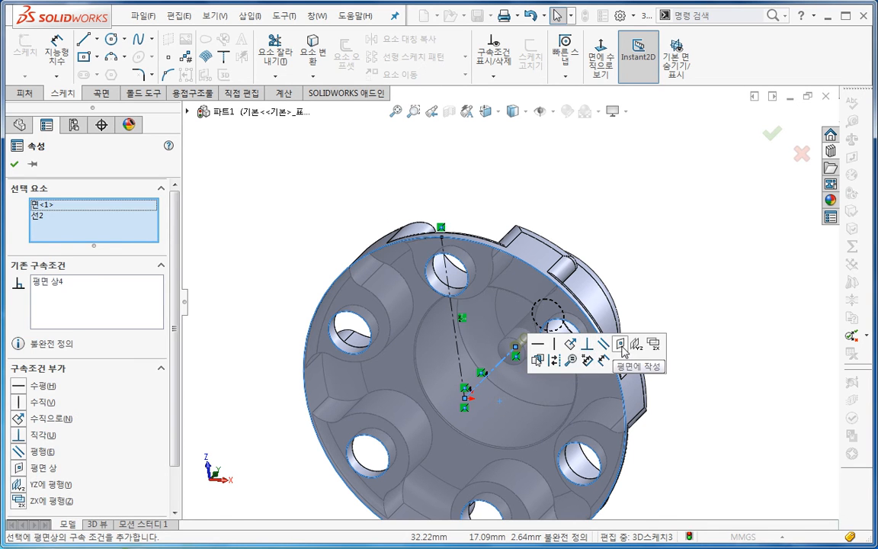
click(620, 344)
Dimension the angle between the two construction lines as 45°.
key(s)
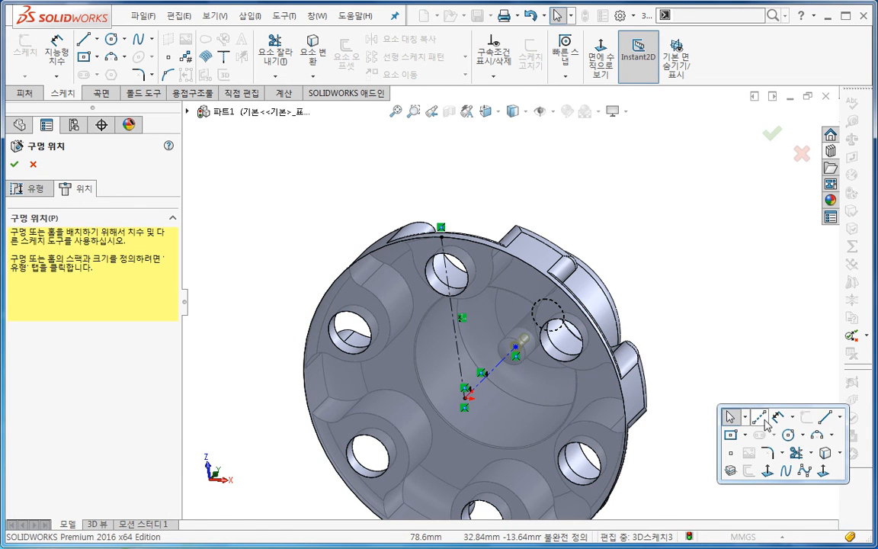
click(727, 416)
click(461, 365)
click(497, 364)
click(529, 199)
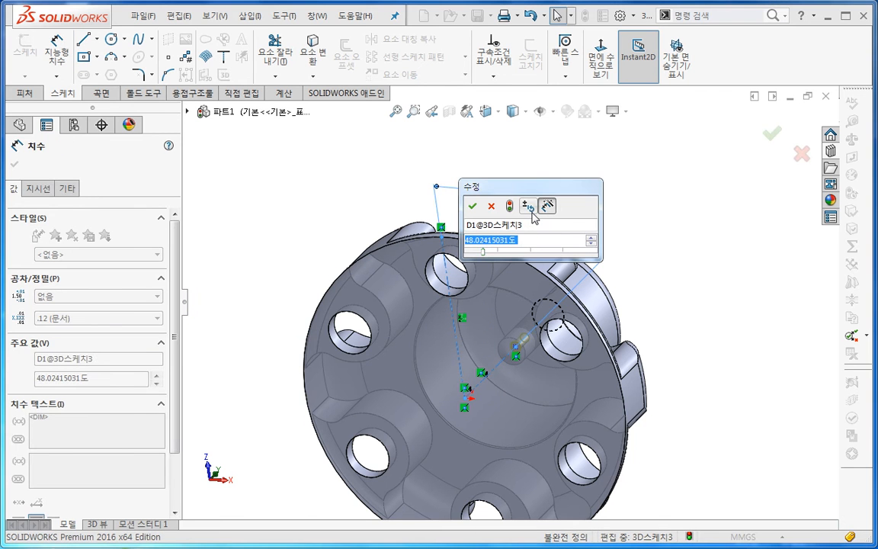
text(45)
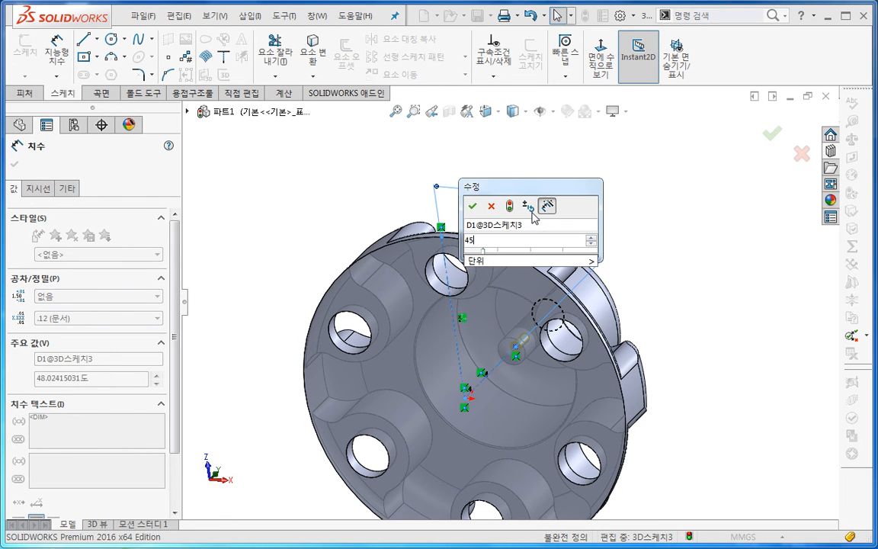
key(Return)
key(Escape)
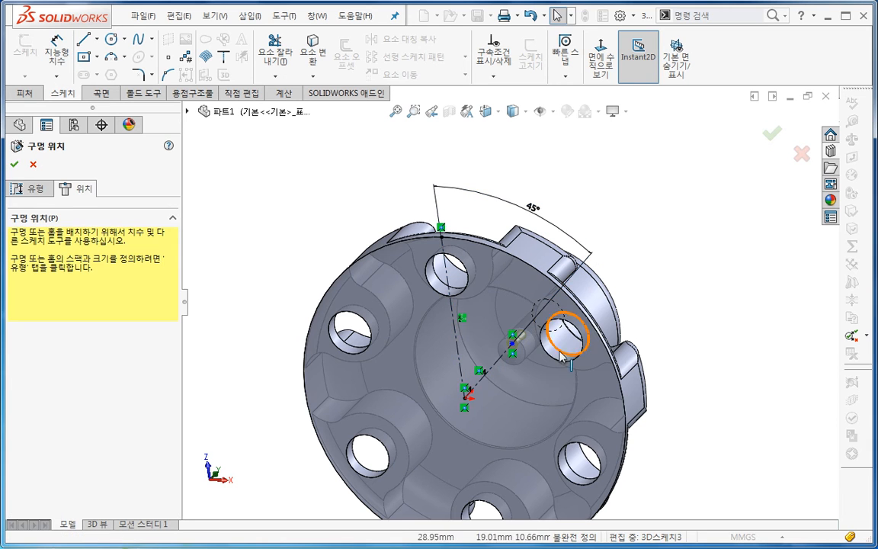
Dimension the construction line from the origin to the M4 hole point as 35 mm, with the dimension beside the line.
key(s)
click(626, 404)
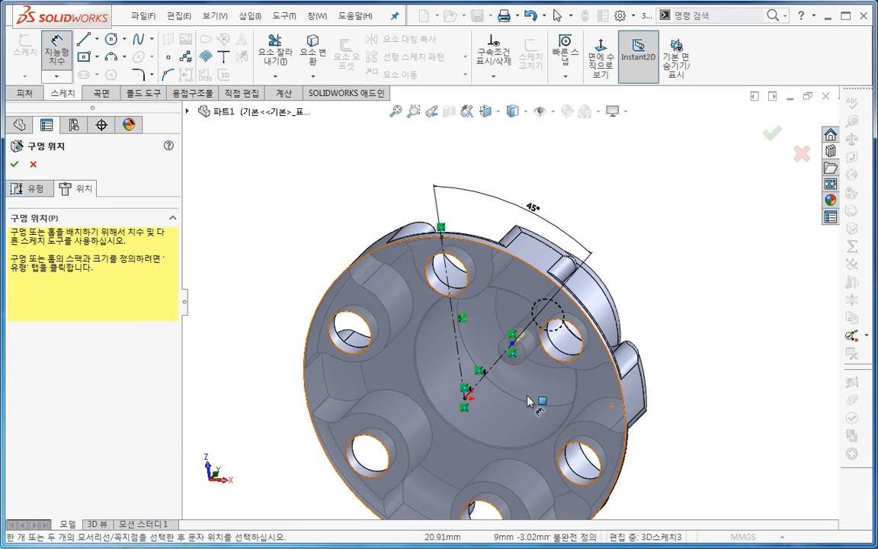
click(496, 359)
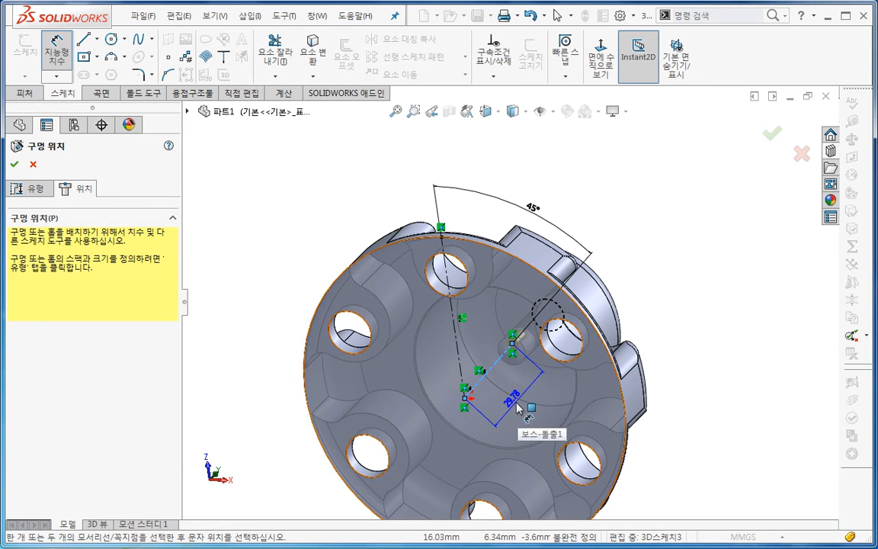
ctrl+middle_drag(516, 405, 527, 356)
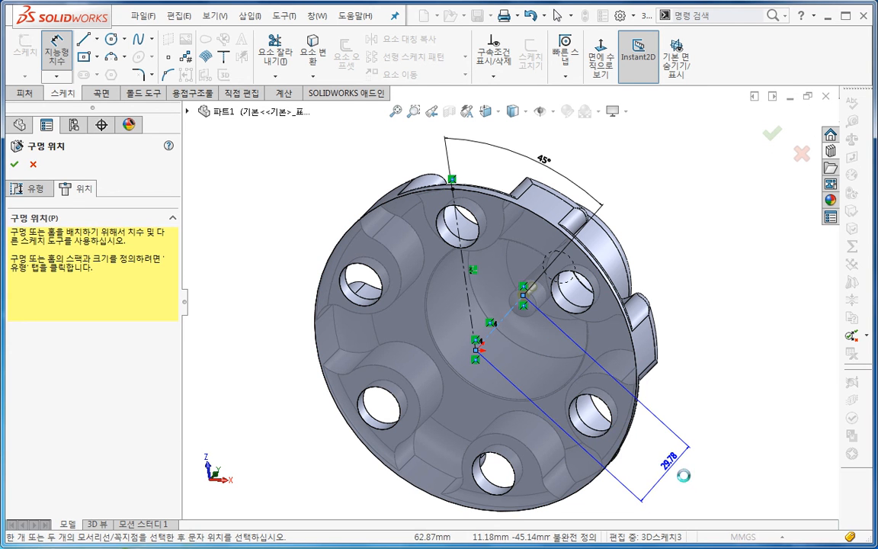
click(674, 470)
text(35)
key(Return)
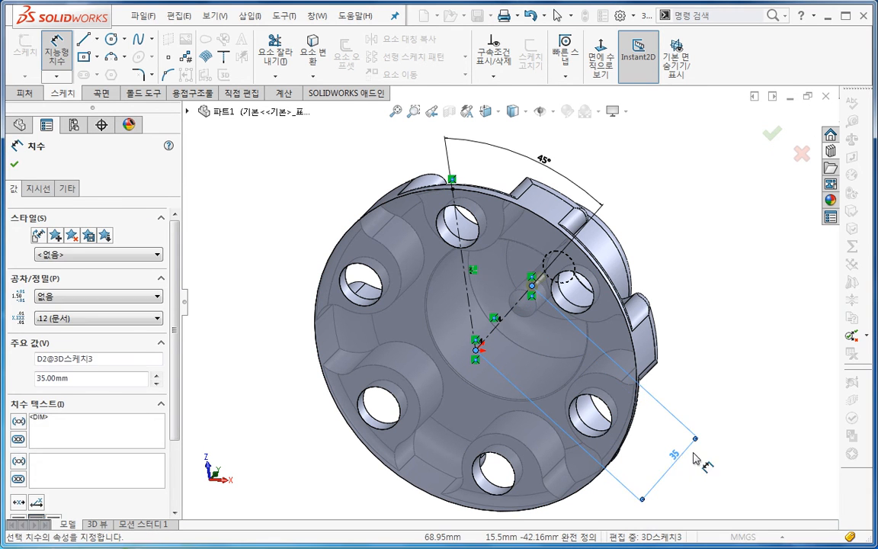
key(Escape)
drag(678, 458, 525, 327)
click(666, 407)
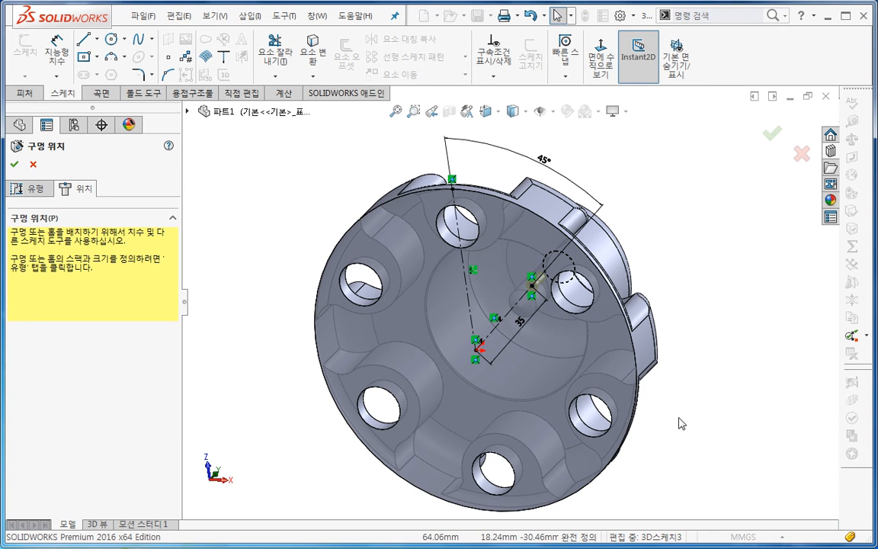
Move the 35 mm dimension outside the part's outline and finish the M4 tapped hole.
ctrl+middle_drag(677, 420, 677, 444)
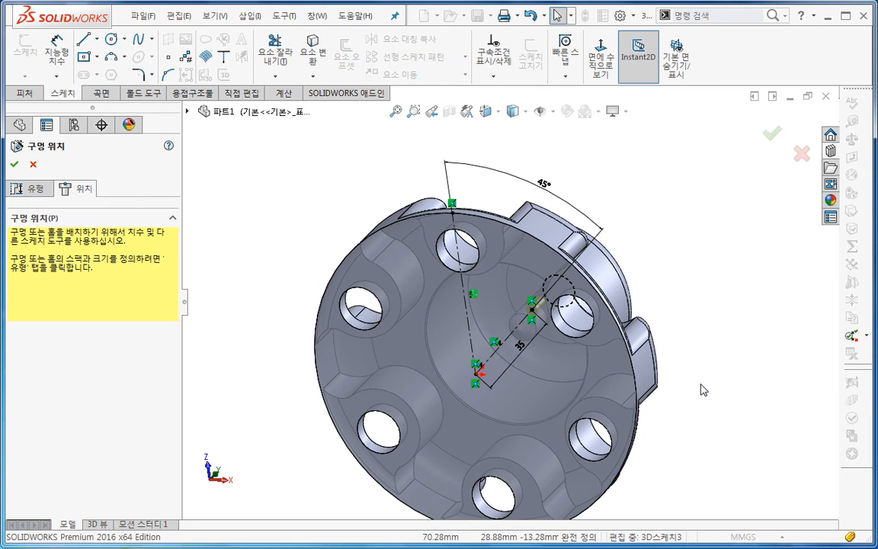
middle_drag(700, 387, 706, 361)
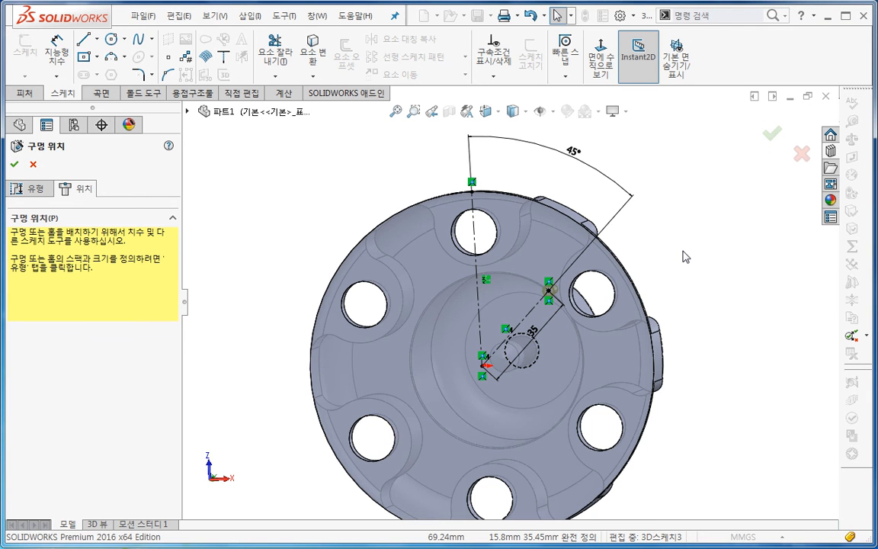
scroll(683, 257, up, 2)
middle_drag(682, 254, 651, 288)
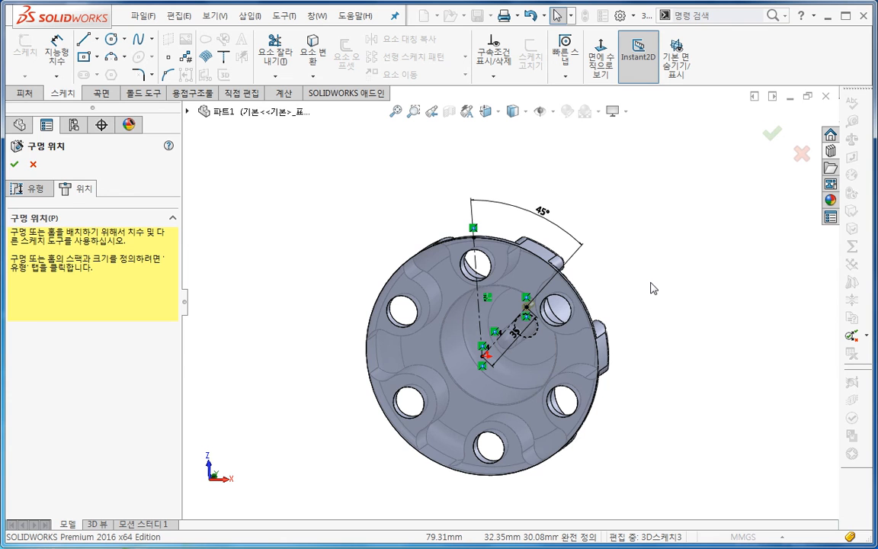
scroll(563, 368, down, 2)
scroll(552, 377, down, 1)
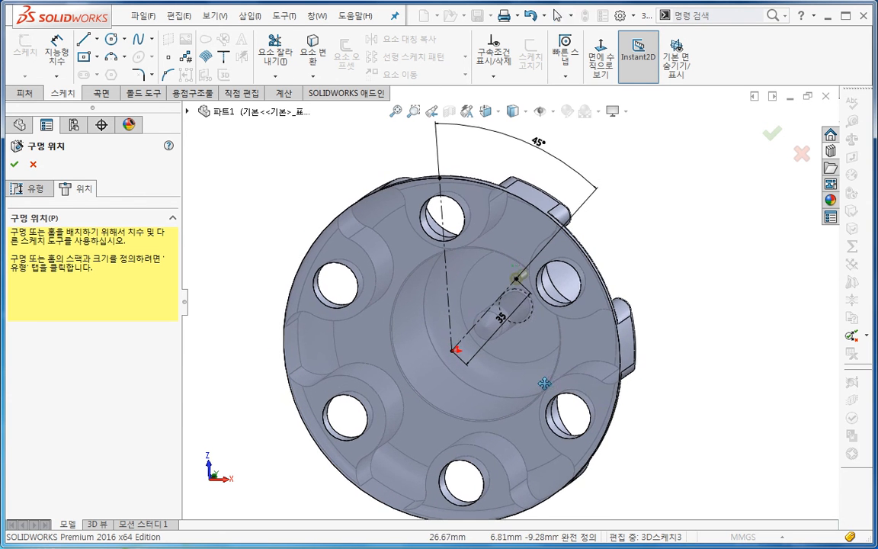
ctrl+middle_drag(543, 384, 546, 384)
scroll(564, 384, up, 1)
ctrl+middle_drag(639, 393, 644, 394)
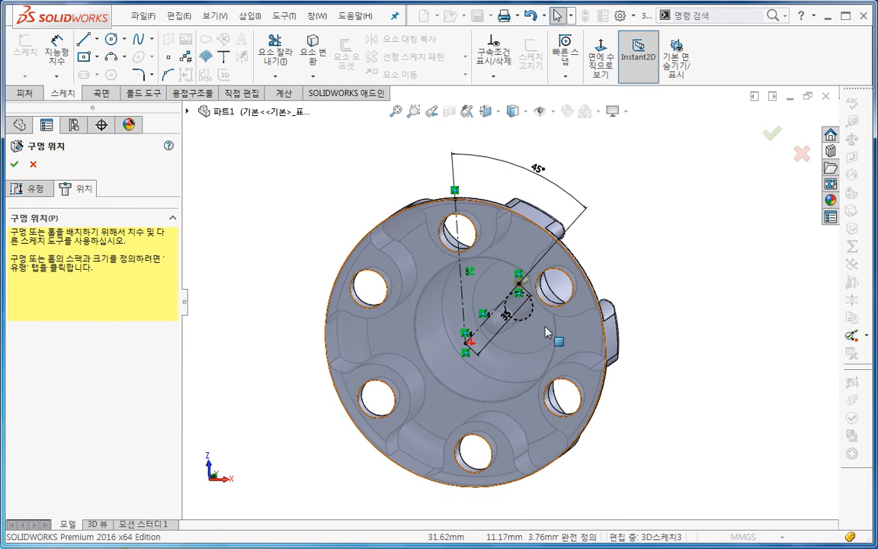
drag(523, 304, 627, 435)
click(660, 451)
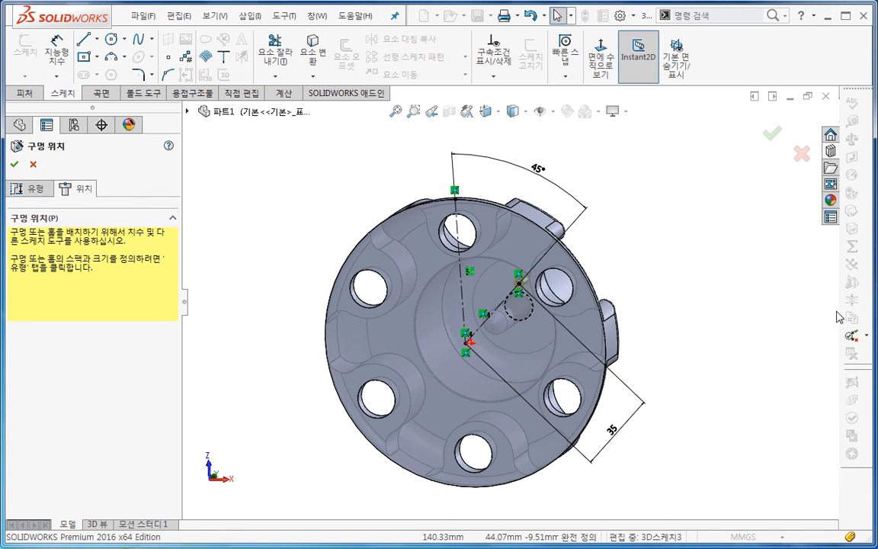
click(772, 133)
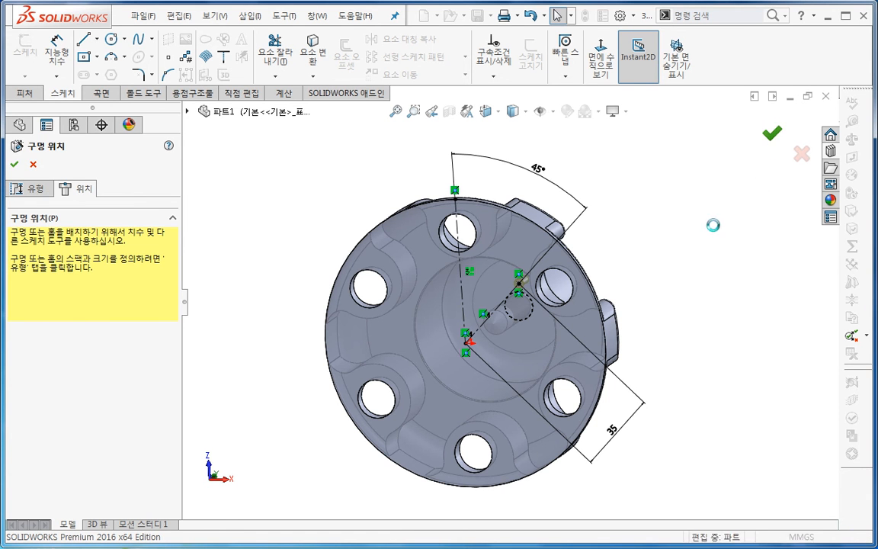
Start a circular pattern with the M4 tapped hole as the feature to repeat.
scroll(656, 260, up, 3)
middle_drag(657, 261, 611, 294)
scroll(505, 336, down, 3)
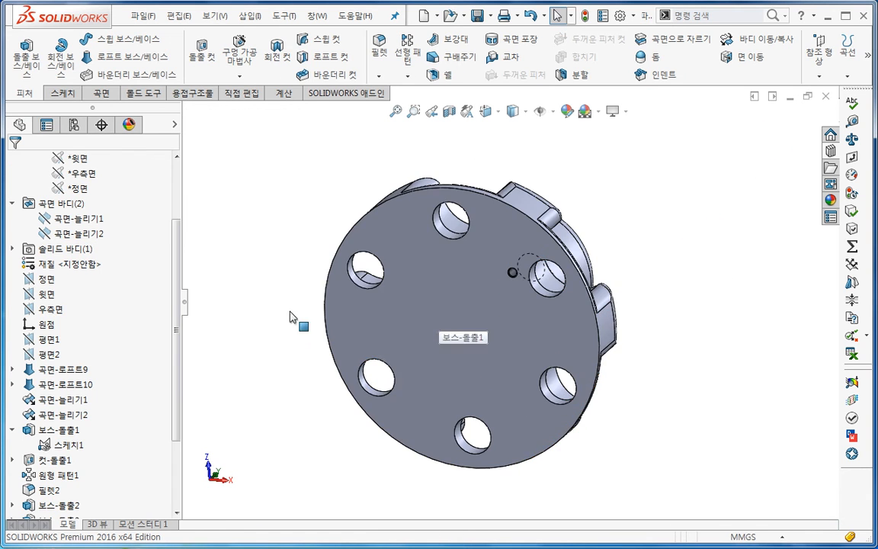
click(407, 76)
click(418, 111)
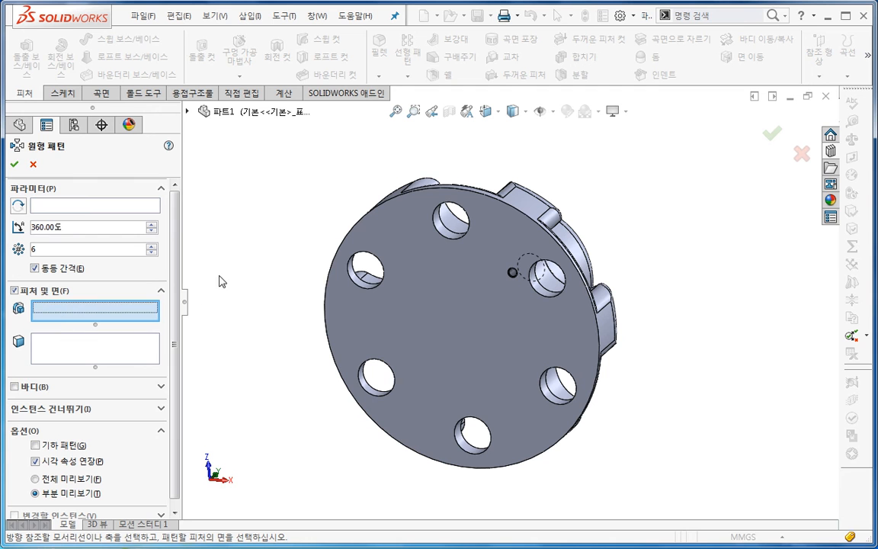
click(187, 112)
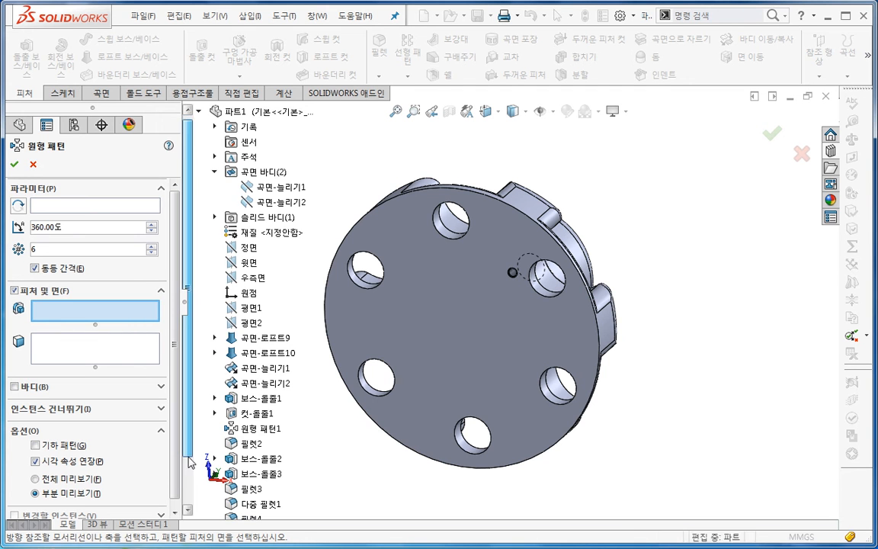
scroll(219, 495, down, 1)
click(285, 506)
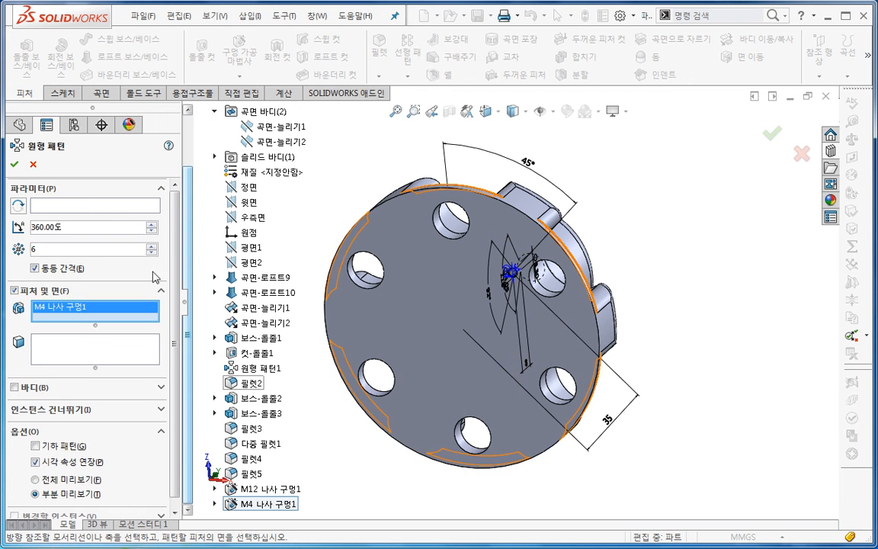
Pattern the M4 hole about the base's outer cylindrical face with 4 equally spaced instances over 360°.
click(102, 206)
middle_drag(417, 320, 395, 333)
scroll(465, 321, down, 3)
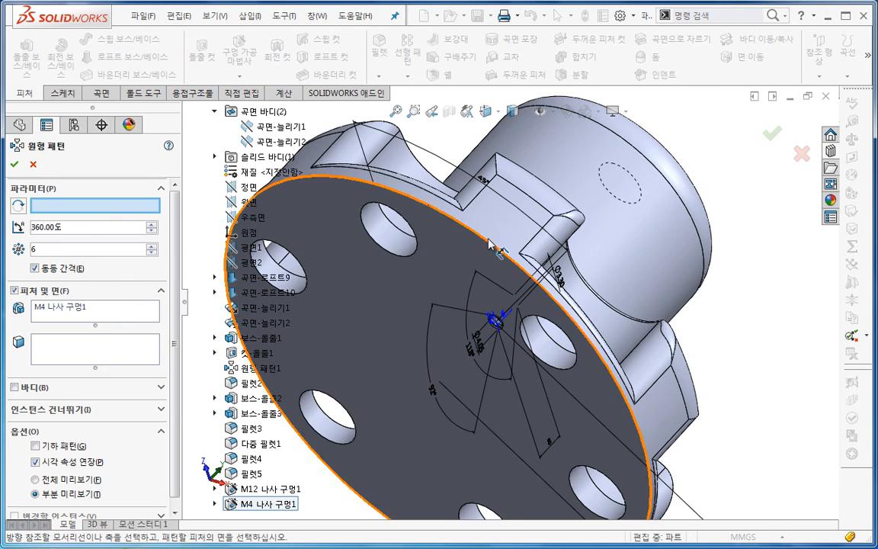
click(496, 239)
scroll(445, 335, up, 3)
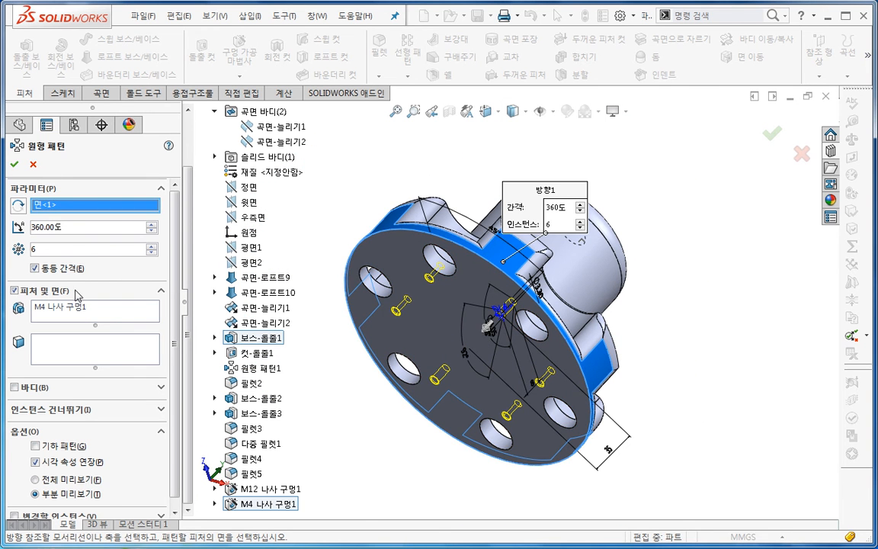
text(4)
key(Tab)
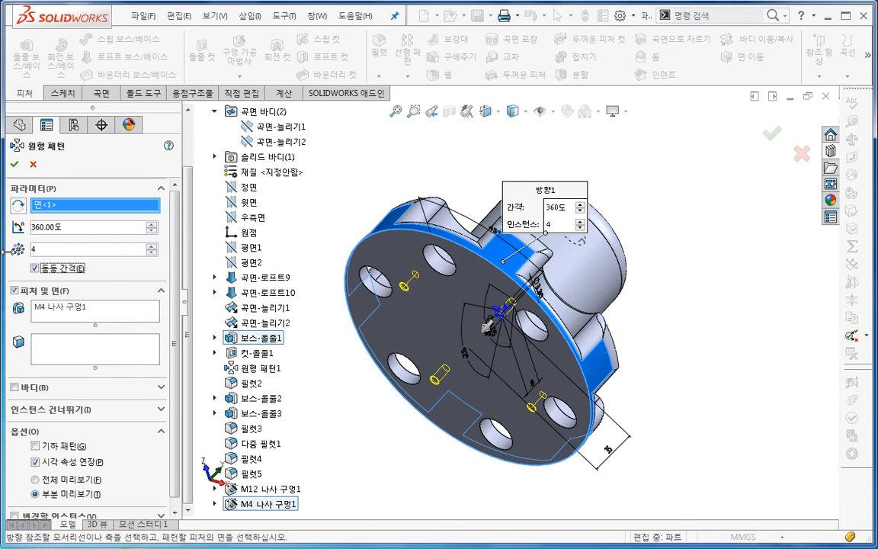
click(15, 165)
Collapse the base extrusion's entry in the feature tree, leaving the second surface loft's entry collapsed too.
middle_drag(334, 285, 322, 449)
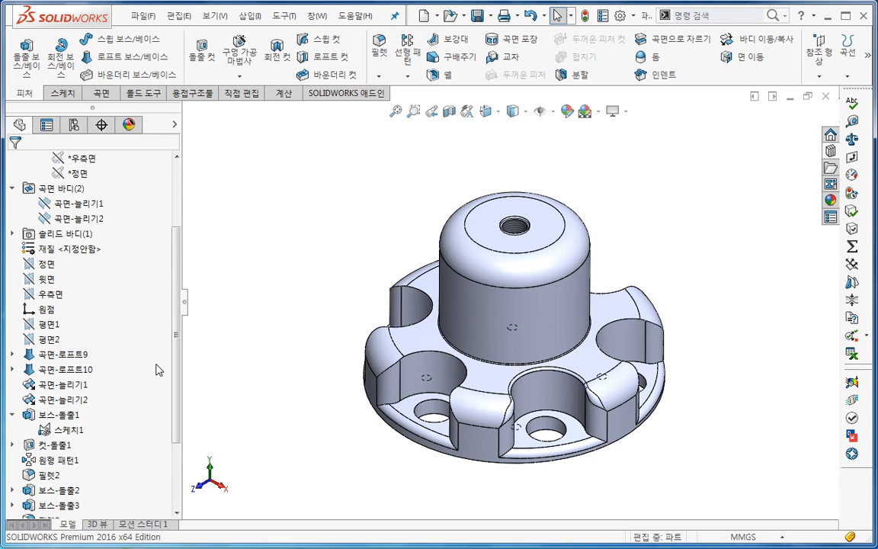
click(12, 415)
click(12, 370)
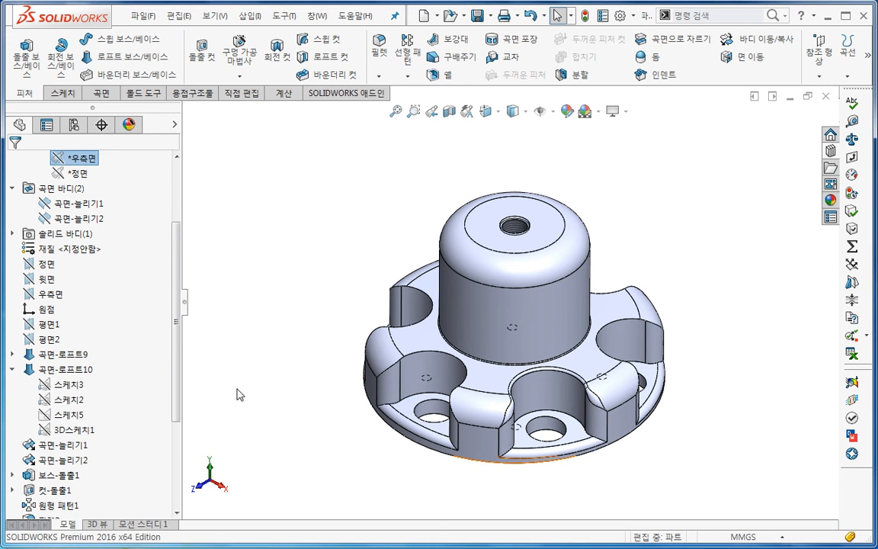
click(12, 370)
Examine the lobes, pockets and central cylinder, including from the standard right and left side views.
middle_drag(355, 409, 390, 461)
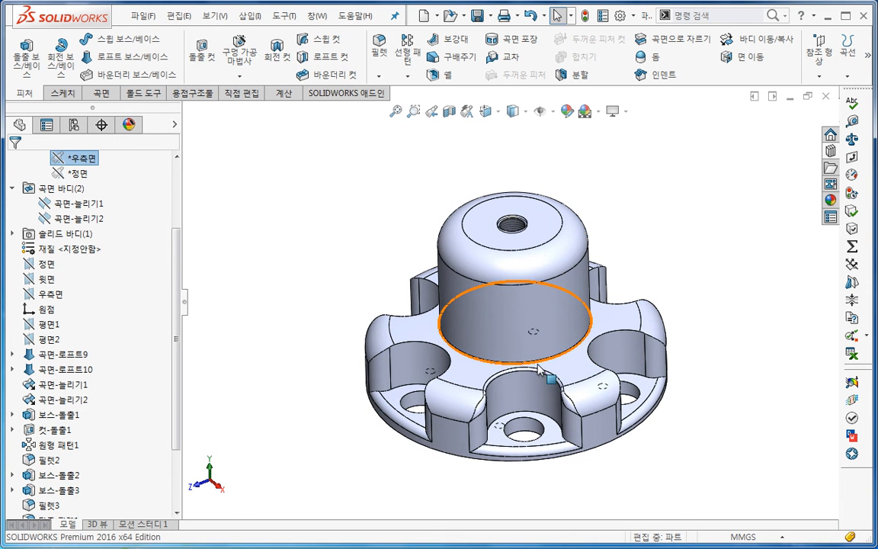
middle_drag(548, 379, 550, 355)
scroll(609, 335, down, 1)
click(628, 320)
middle_drag(599, 372, 587, 348)
click(740, 440)
key(space)
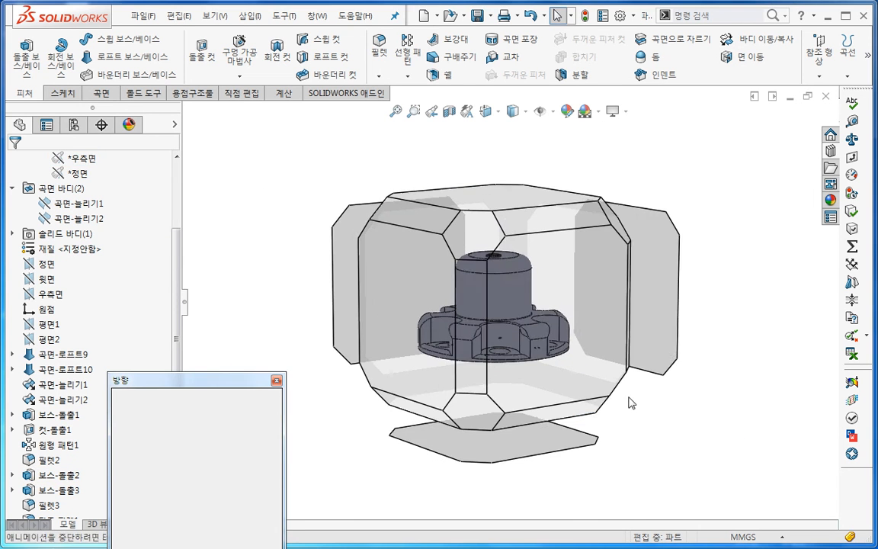
click(574, 385)
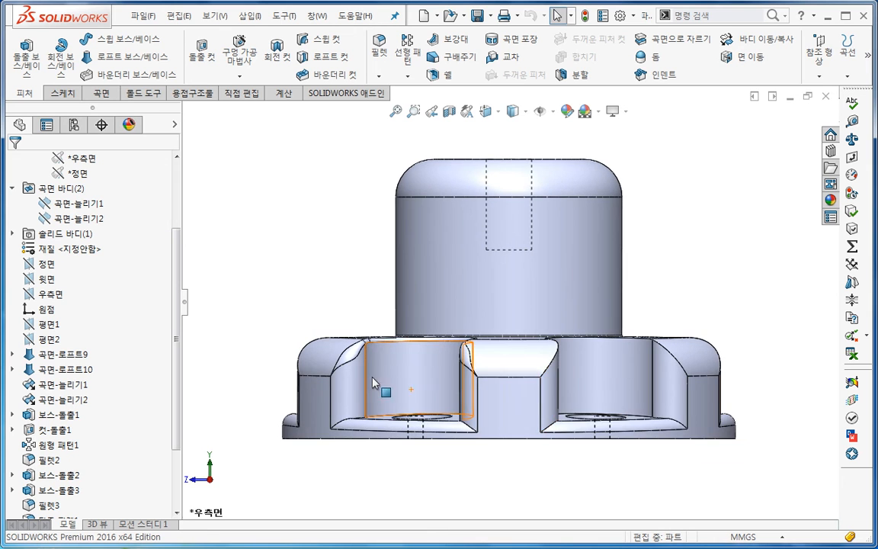
middle_drag(533, 406, 623, 419)
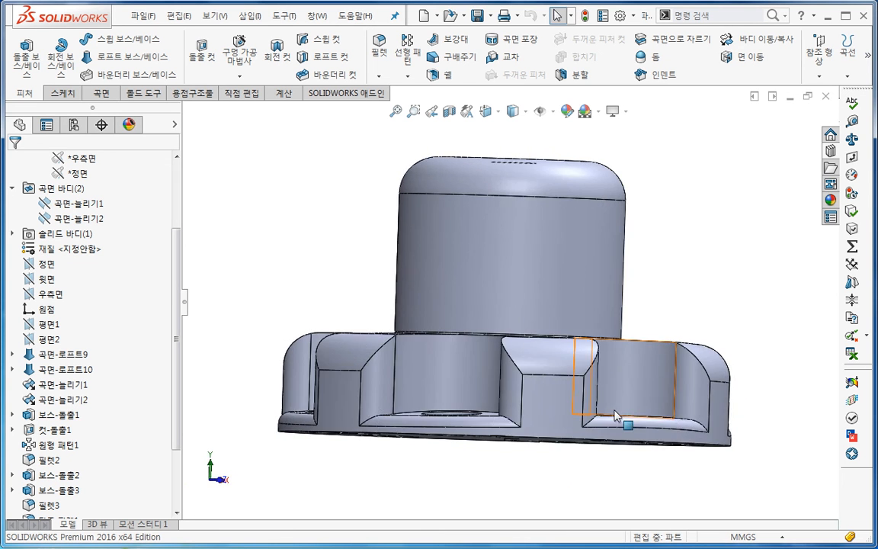
key(space)
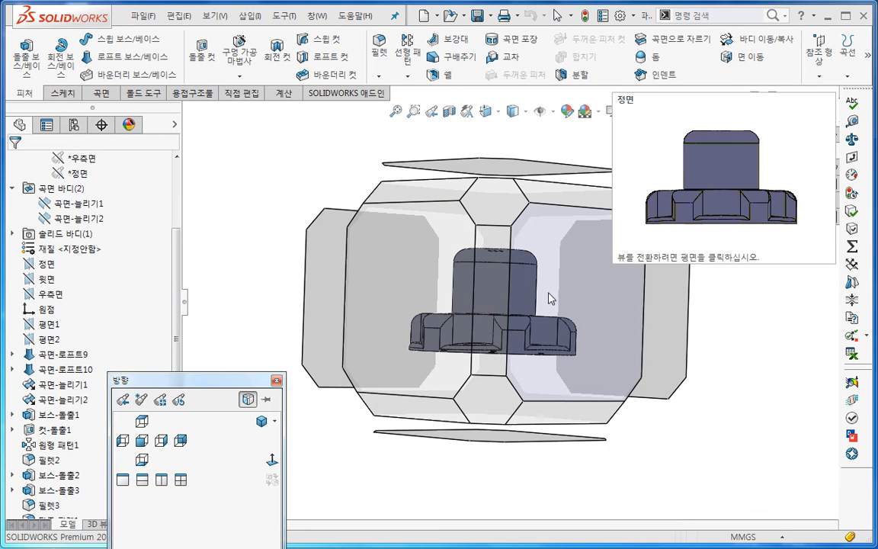
click(480, 343)
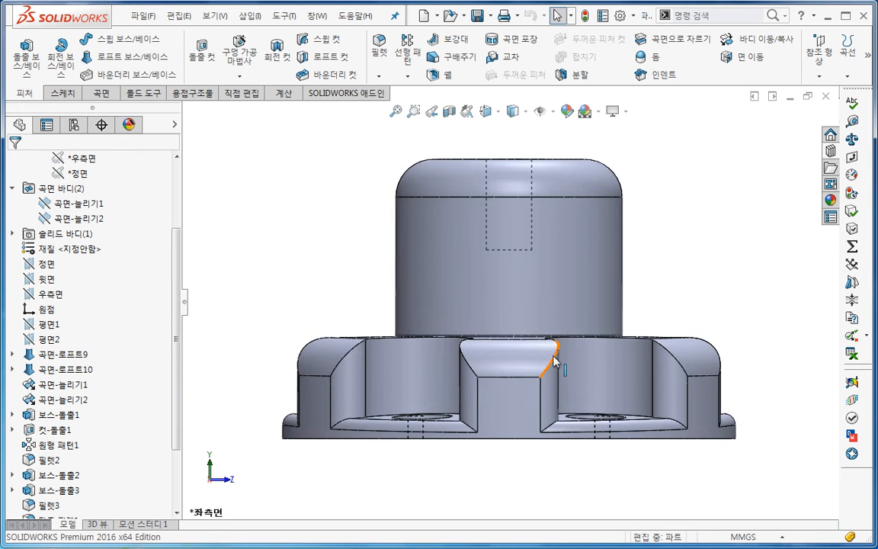
scroll(458, 346, down, 5)
key(f)
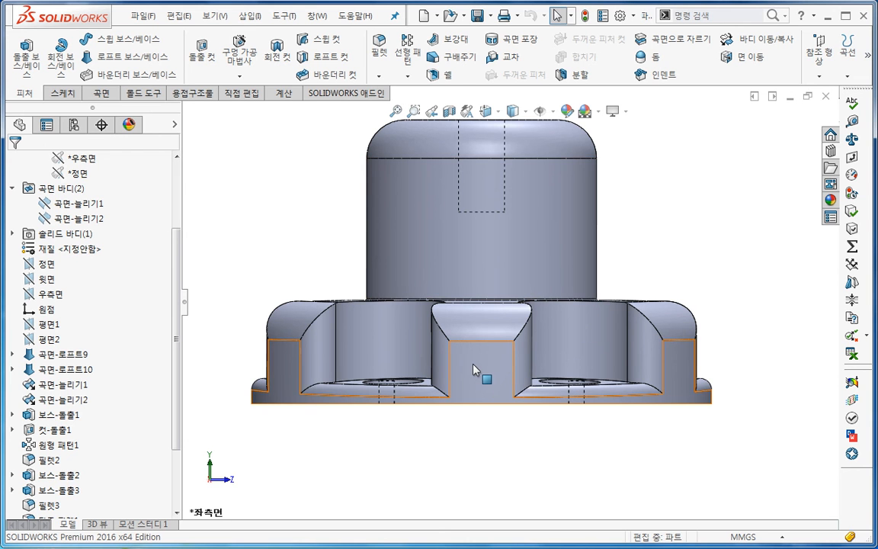
Inspect the lobes and base rim from an oblique angle and check the outer cylindrical face's diameter.
middle_drag(474, 365, 495, 396)
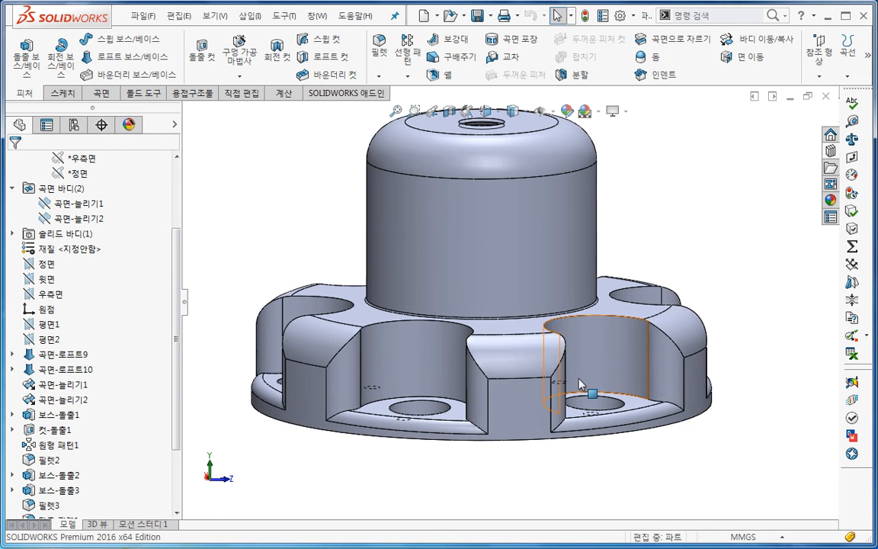
scroll(593, 381, up, 3)
mouse_move(542, 415)
middle_down()
mouse_move(545, 442)
mouse_move(539, 427)
mouse_move(423, 452)
mouse_move(525, 314)
mouse_move(543, 410)
mouse_move(535, 402)
middle_up()
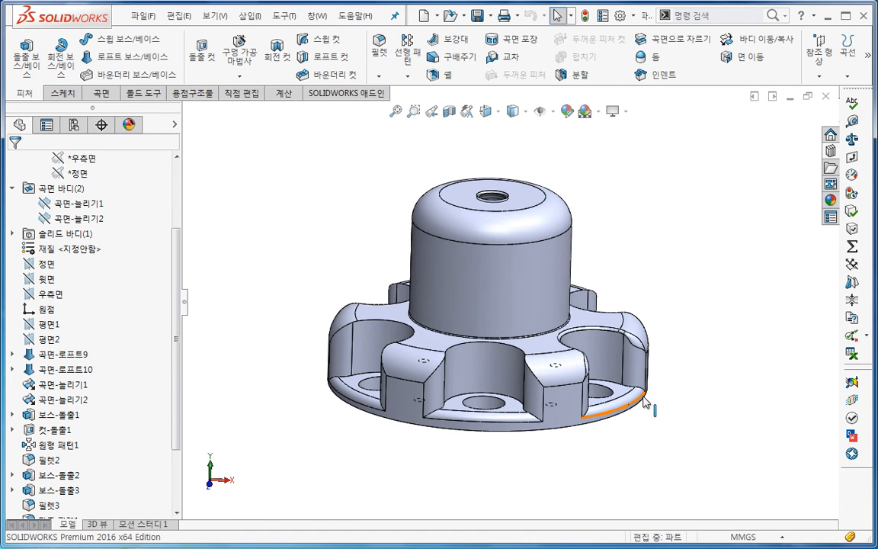
click(525, 424)
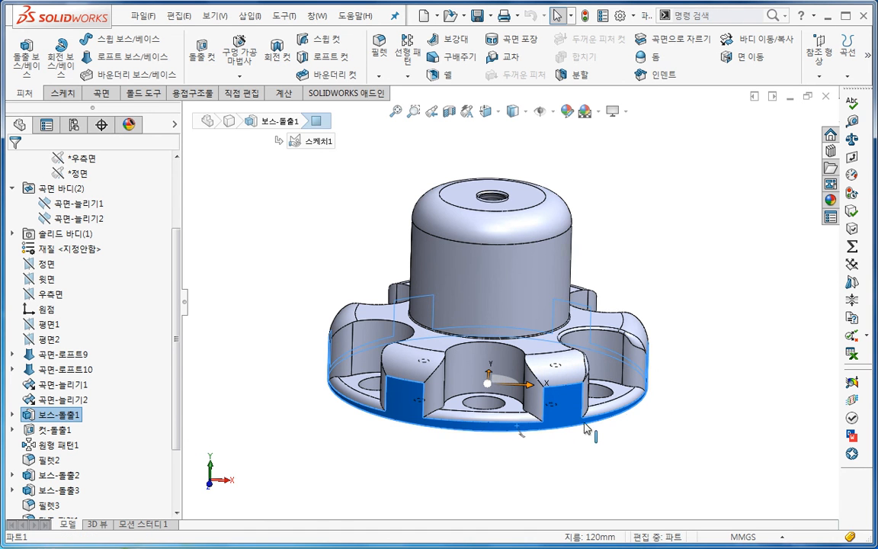
click(418, 475)
middle_drag(429, 468, 460, 475)
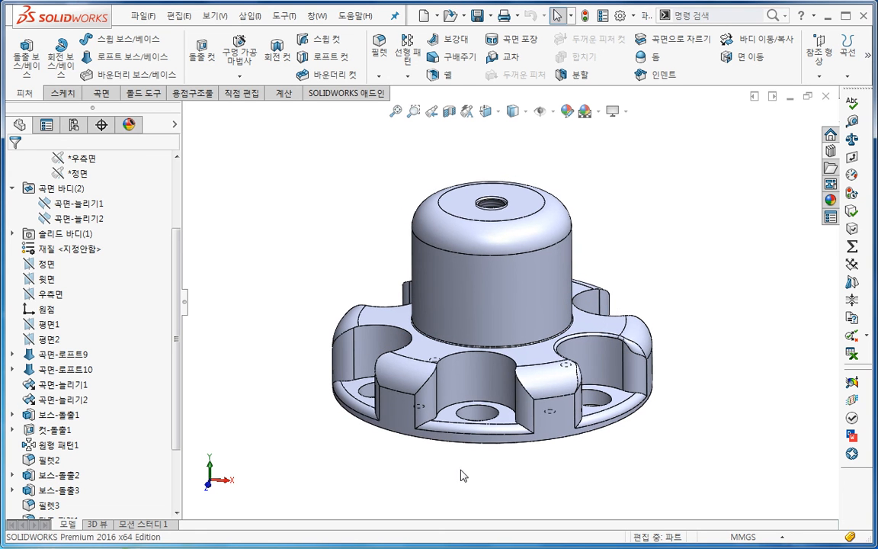